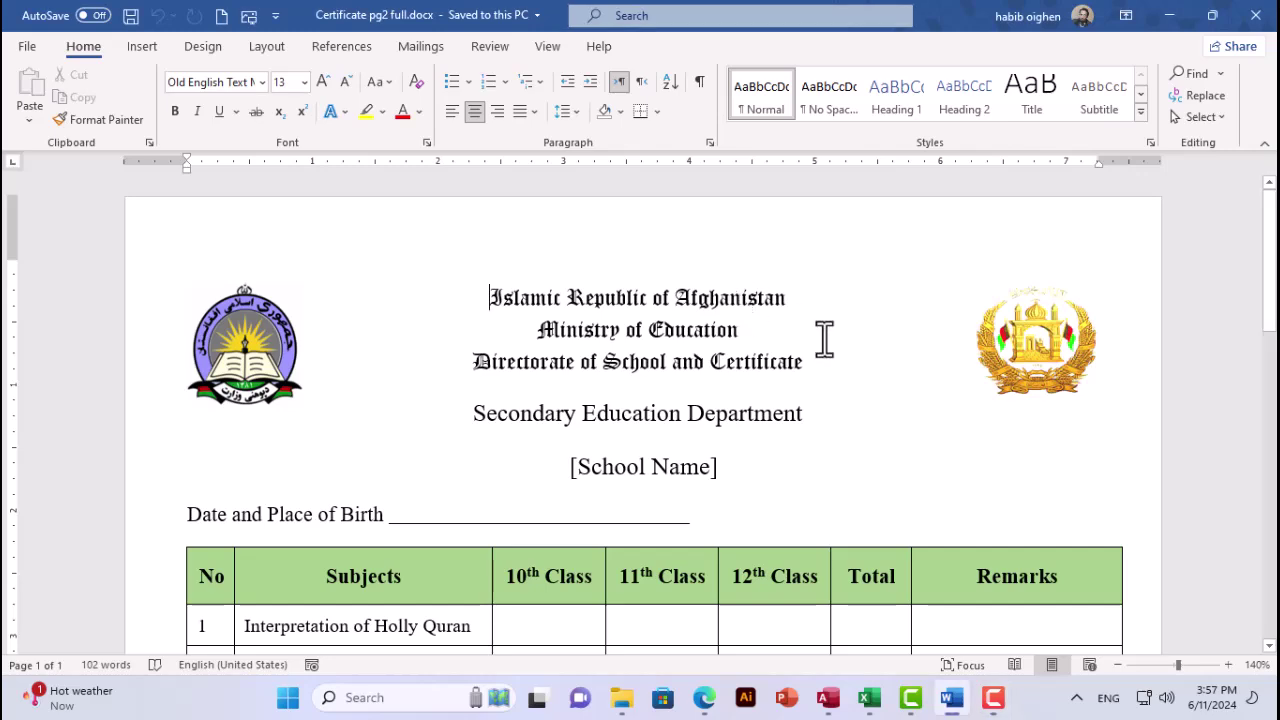
{"action": "scroll", "coordinate": [534, 397], "scroll_direction": "down", "scroll_amount": 8}
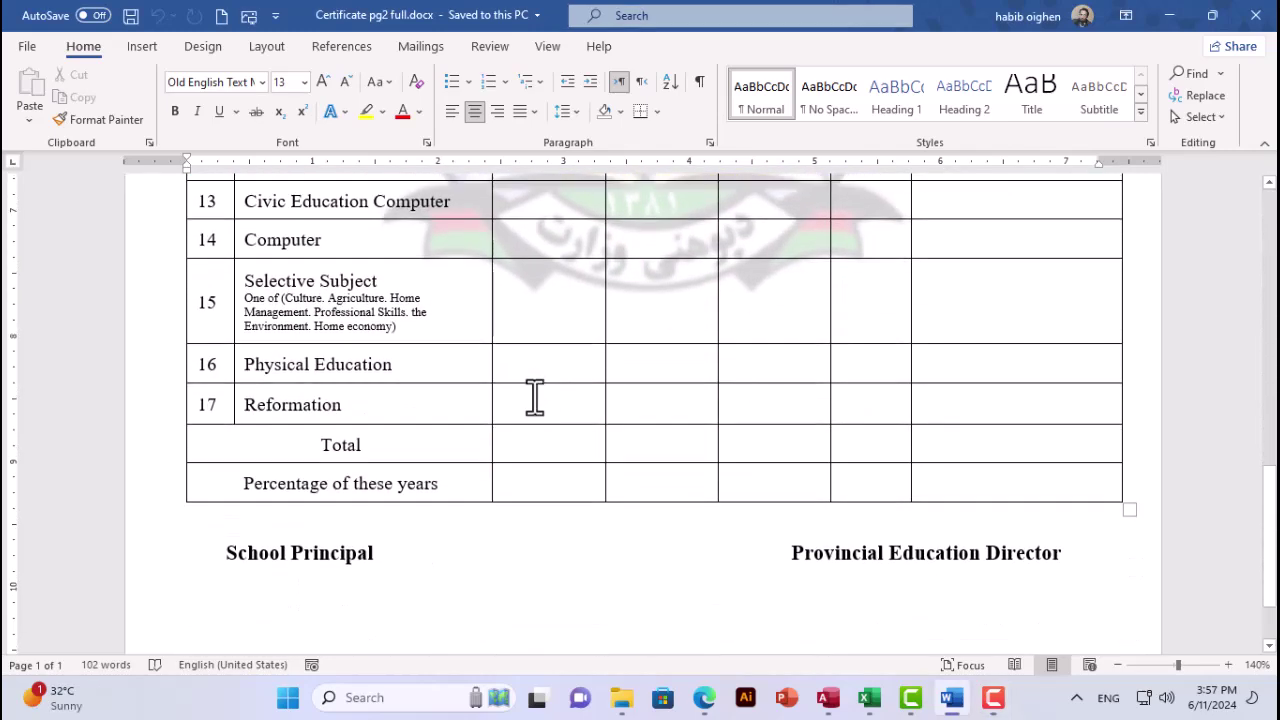
{"action": "scroll", "coordinate": [534, 397], "scroll_direction": "up", "scroll_amount": 15}
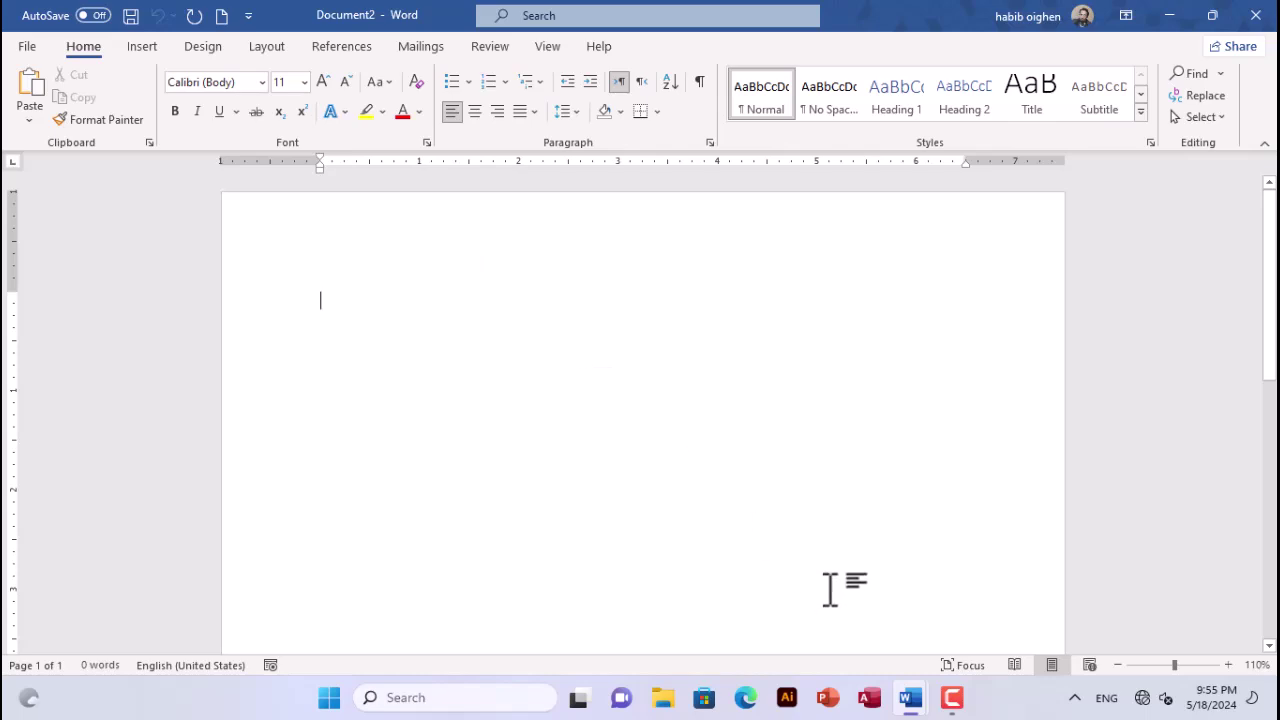
Step: Copy all the certificate text from Document1 and paste it into the blank Document2
{"action": "mouse_move", "coordinate": [908, 690]}
{"action": "left_click", "coordinate": [725, 620]}
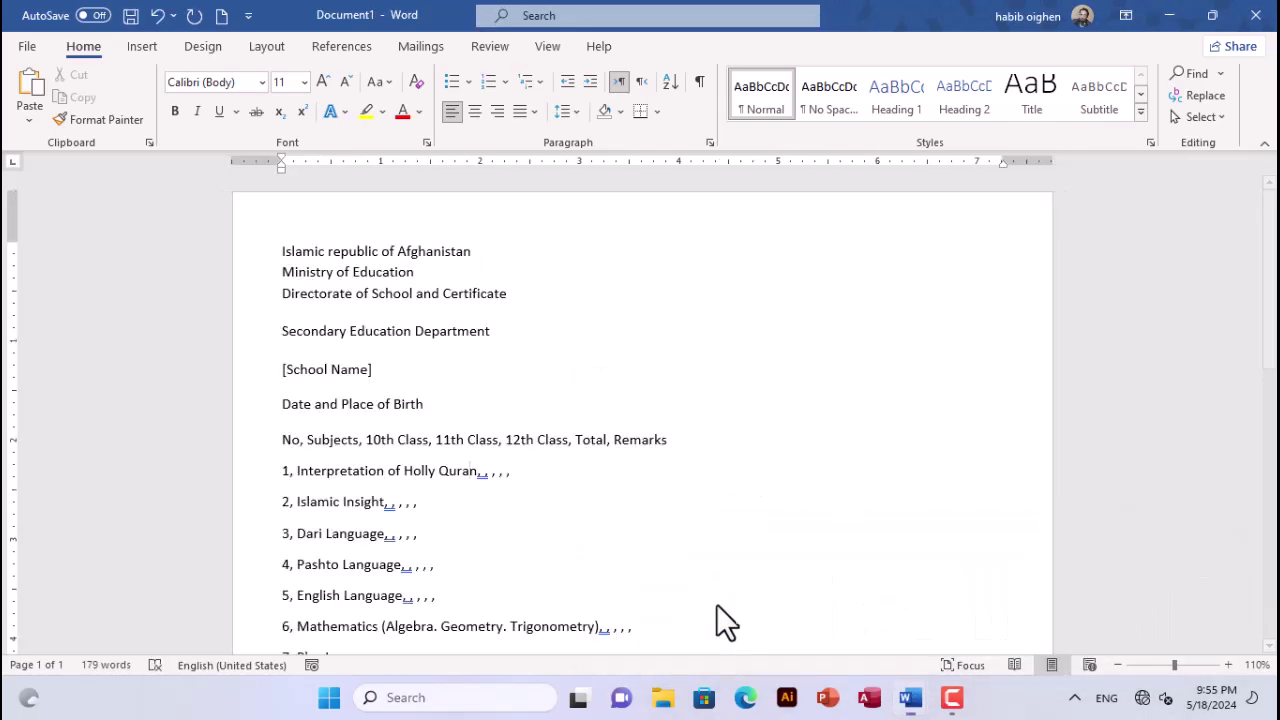
{"action": "key", "text": "ctrl+a"}
{"action": "key", "text": "ctrl+c"}
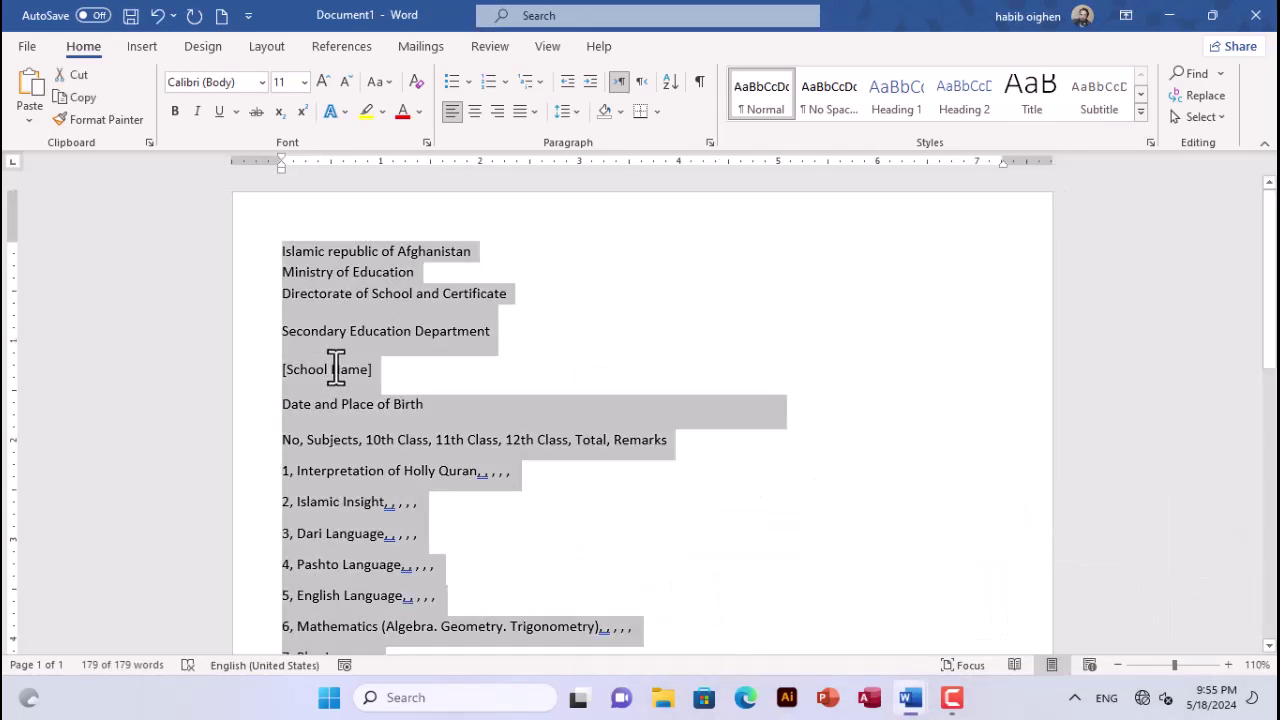
{"action": "mouse_move", "coordinate": [908, 697]}
{"action": "left_click", "coordinate": [1089, 617]}
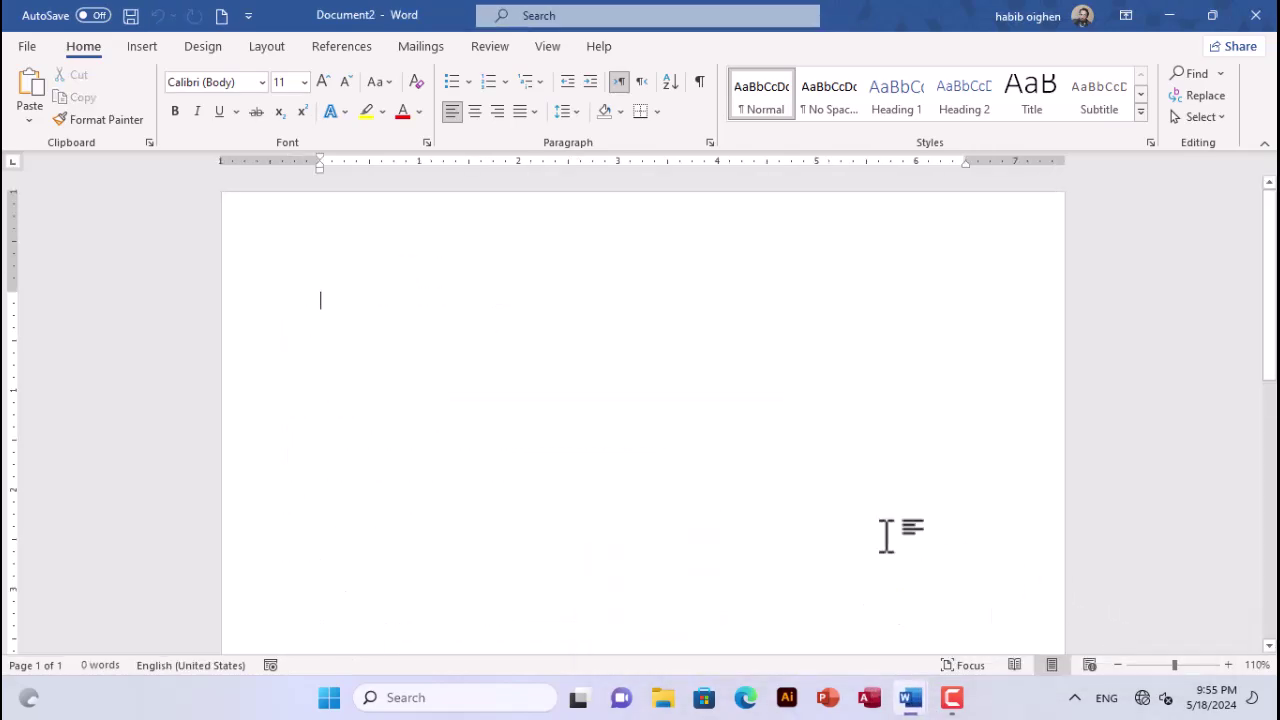
{"action": "key", "text": "ctrl+v"}
{"action": "scroll", "coordinate": [551, 391], "scroll_direction": "up", "scroll_amount": 10}
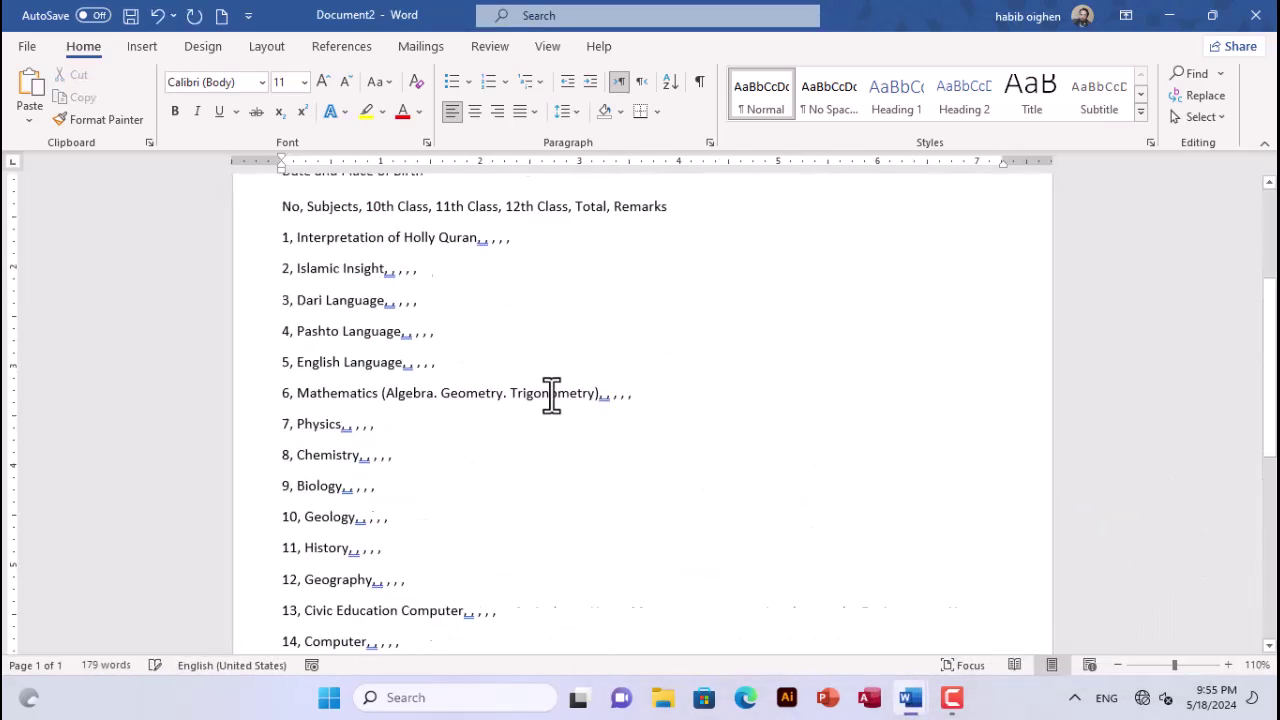
Step: Center the first three heading lines and format them in 13 pt Old English Text MT
{"action": "left_click_drag", "start_coordinate": [495, 293], "coordinate": [275, 262]}
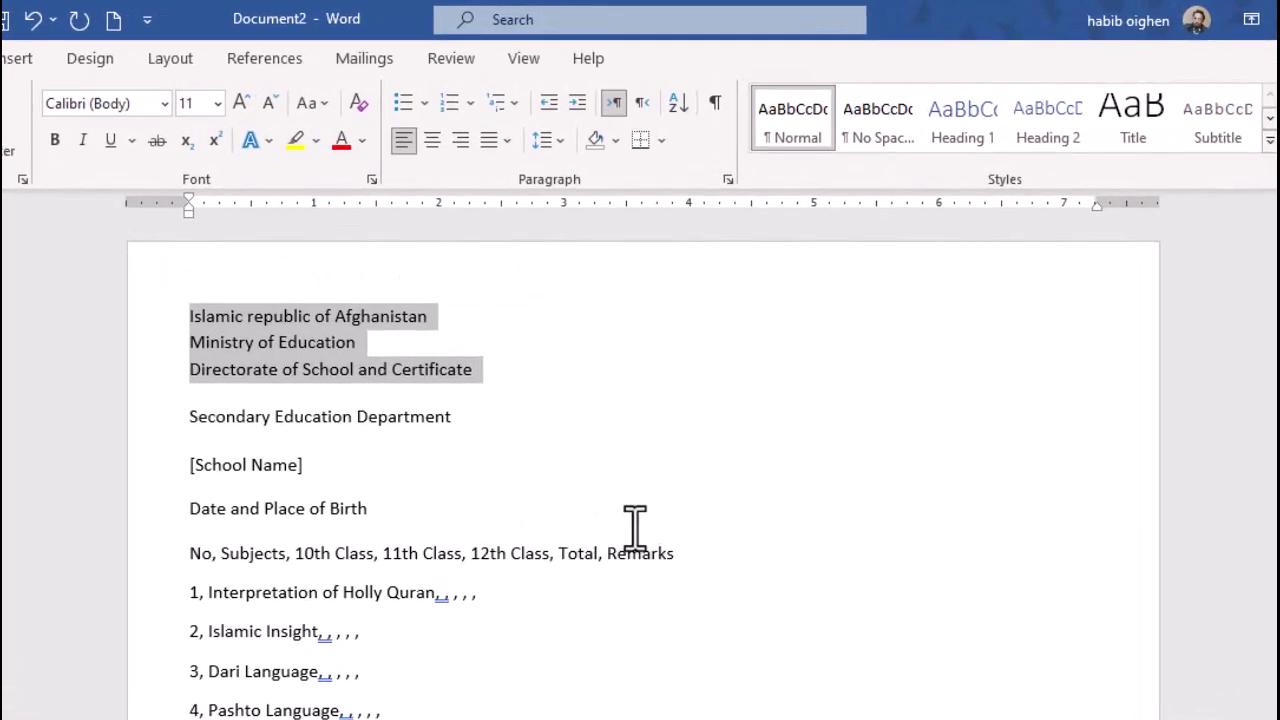
{"action": "key", "text": "ctrl+e"}
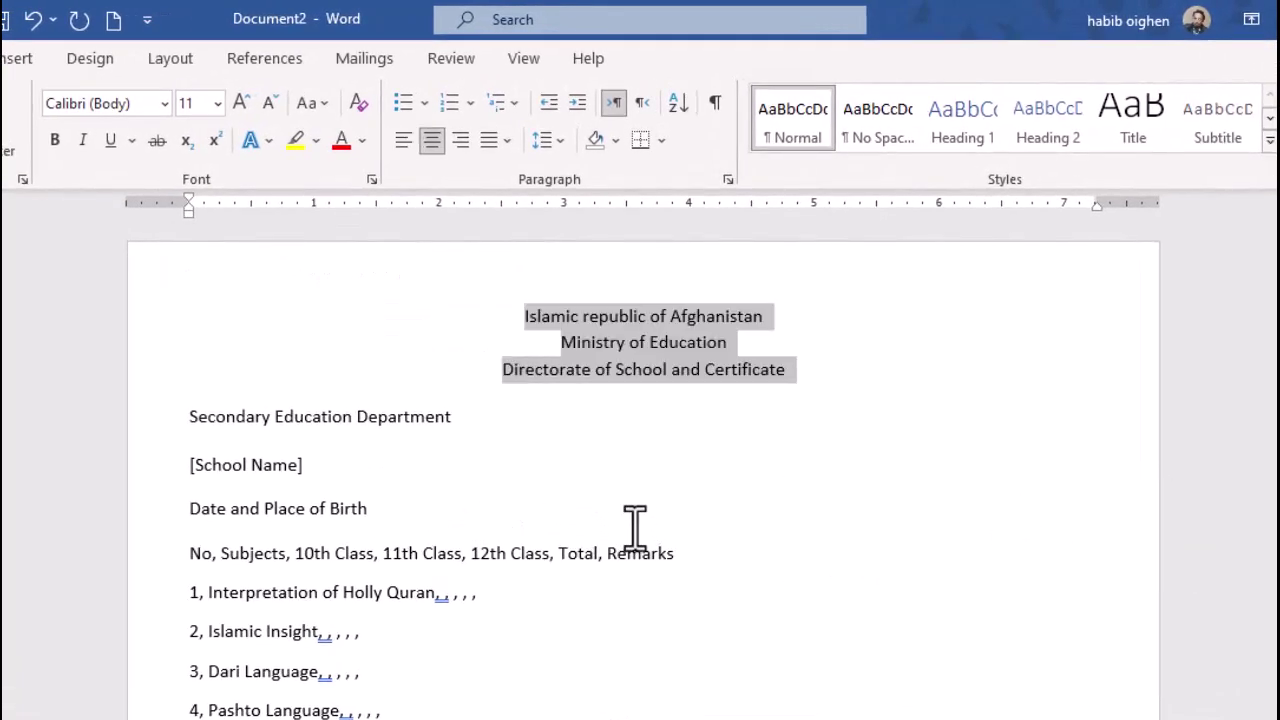
{"action": "key", "text": "ctrl+bracketright"}
{"action": "key", "text": "ctrl+bracketright"}
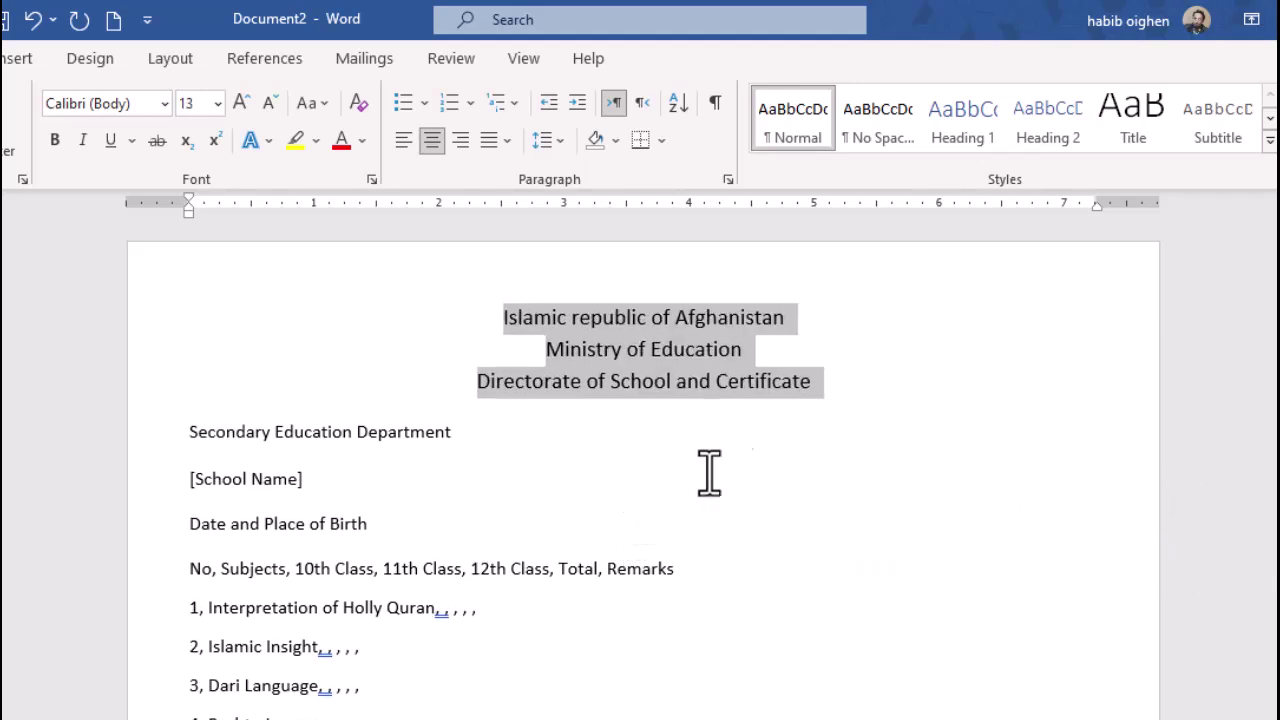
{"action": "left_click", "coordinate": [118, 101]}
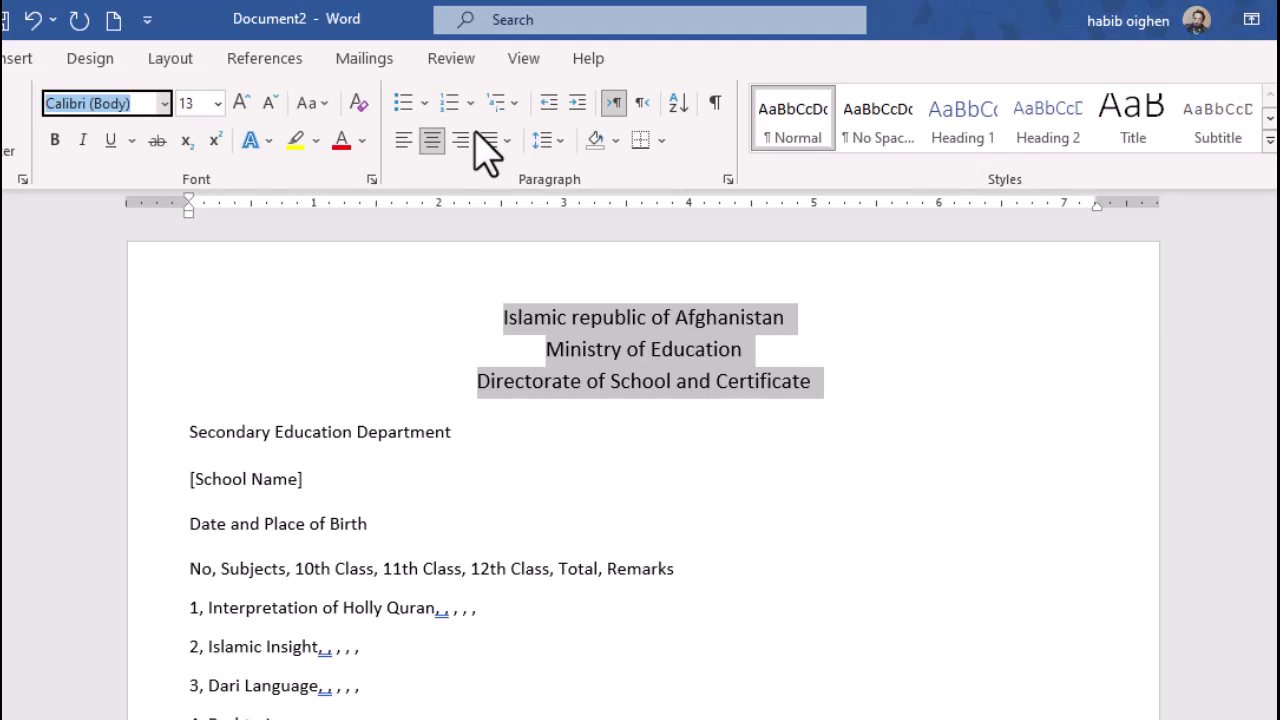
{"action": "key", "text": "Return"}
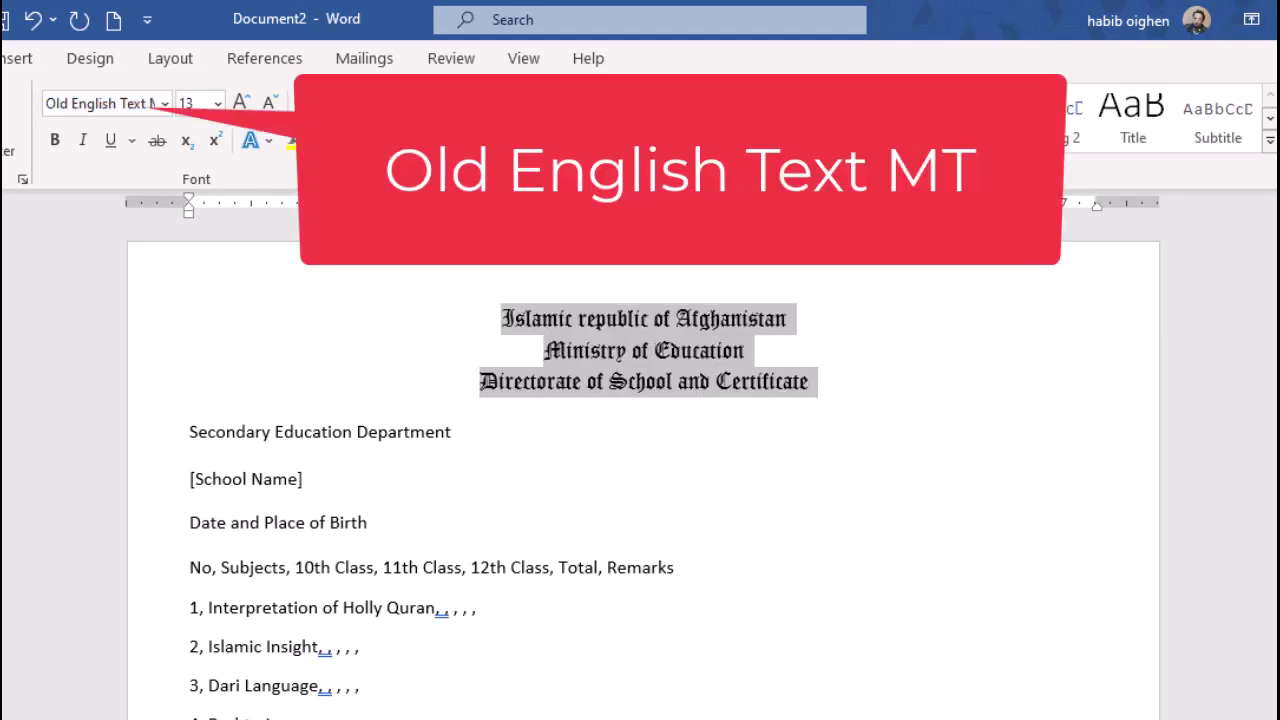
Step: Change the font of all text from "Secondary Education Department" to the end of the document to Times New Roman
{"action": "left_click", "coordinate": [166, 432]}
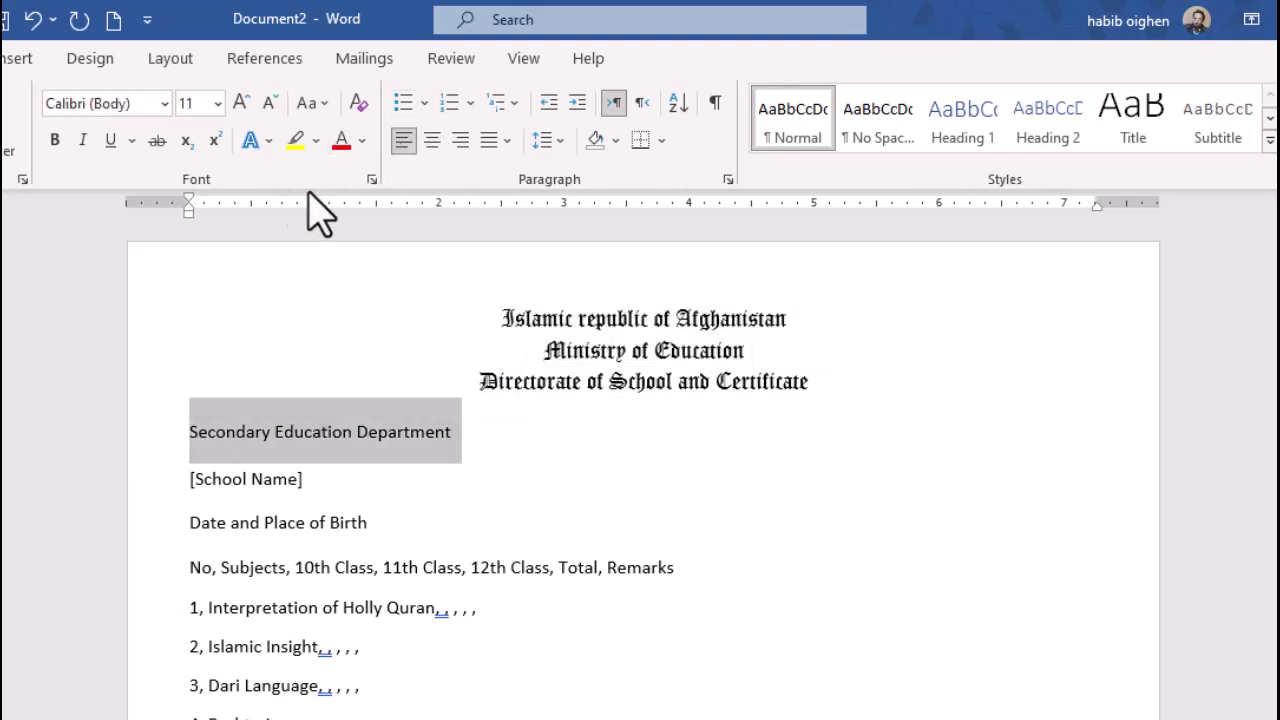
{"action": "left_click", "coordinate": [257, 440]}
{"action": "left_click_drag", "start_coordinate": [148, 450], "coordinate": [627, 685]}
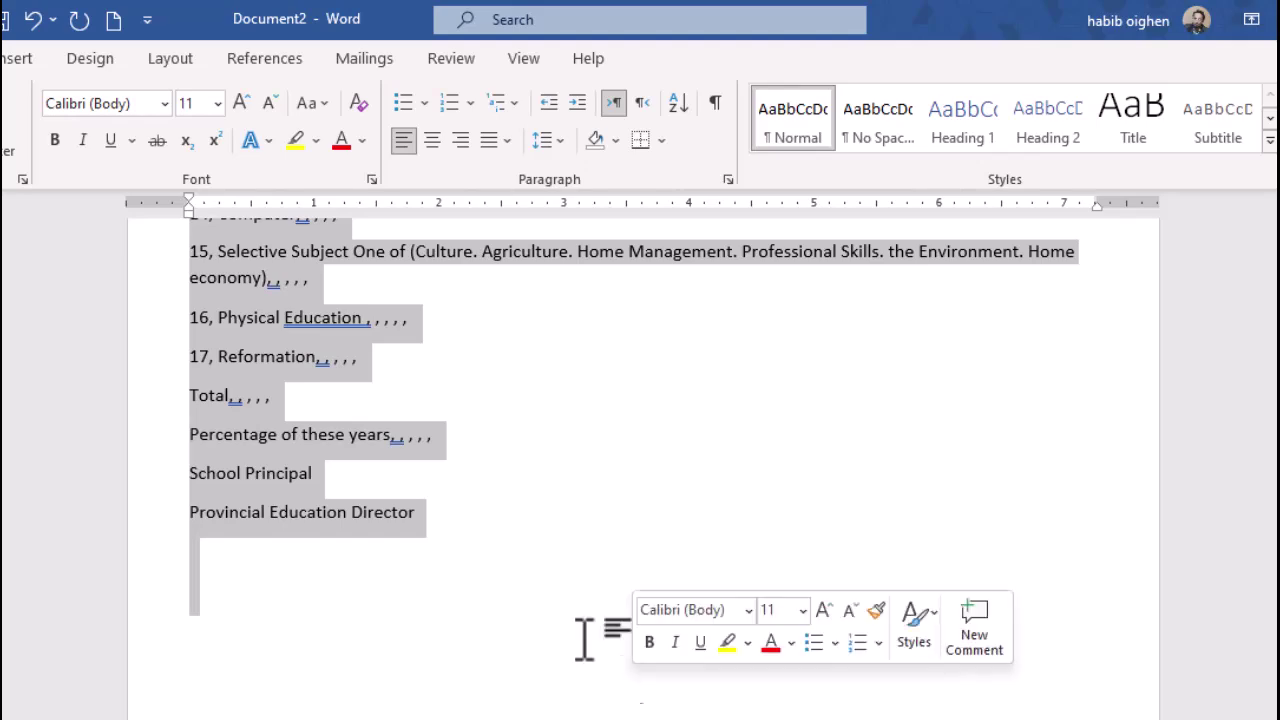
{"action": "left_click", "coordinate": [103, 103]}
{"action": "type", "text": "Times New Roma"}
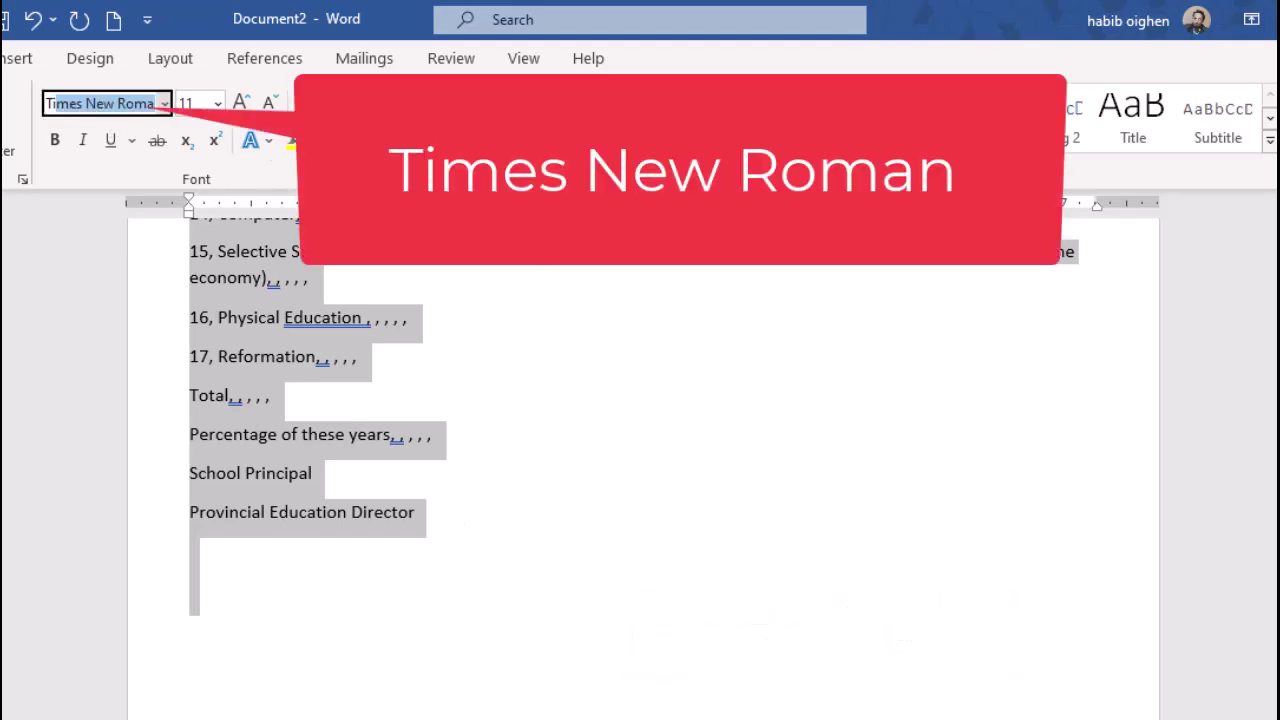
{"action": "key", "text": "Return"}
{"action": "scroll", "coordinate": [430, 300], "scroll_direction": "up", "scroll_amount": 8}
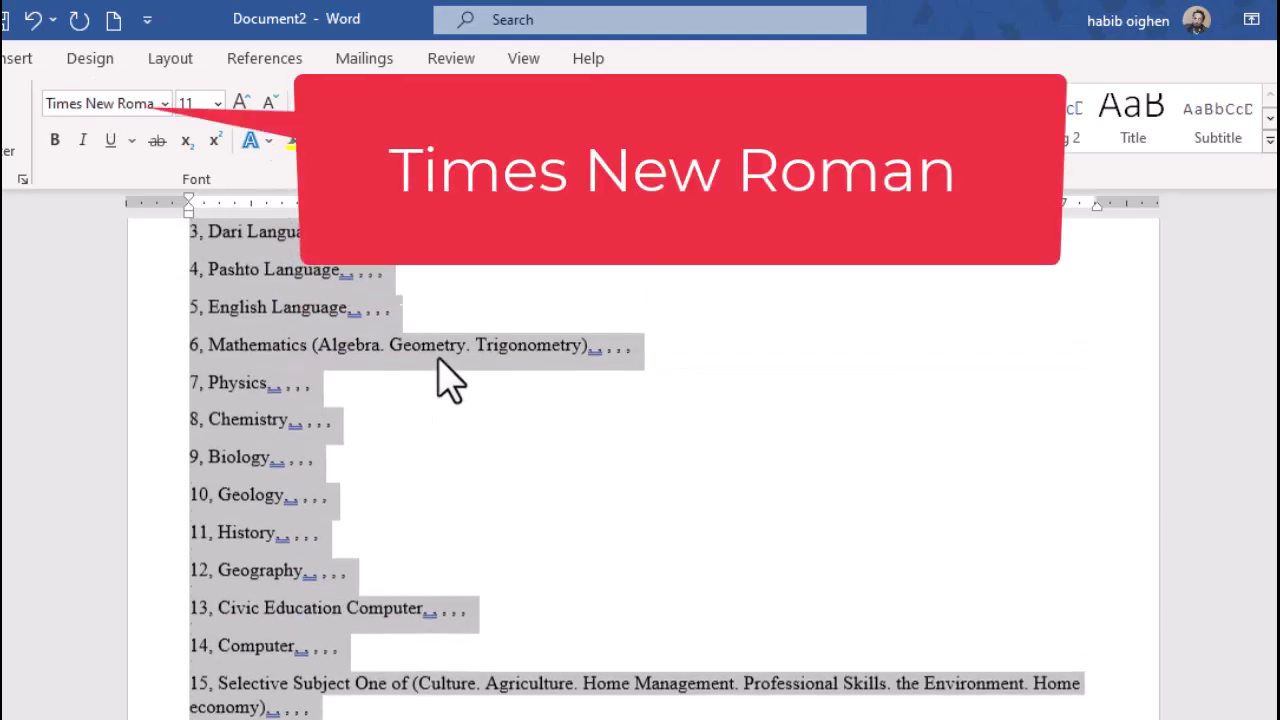
Step: Set the "Secondary Education Department" line to 14 pt and center it
{"action": "left_click", "coordinate": [357, 371]}
{"action": "left_click", "coordinate": [160, 372]}
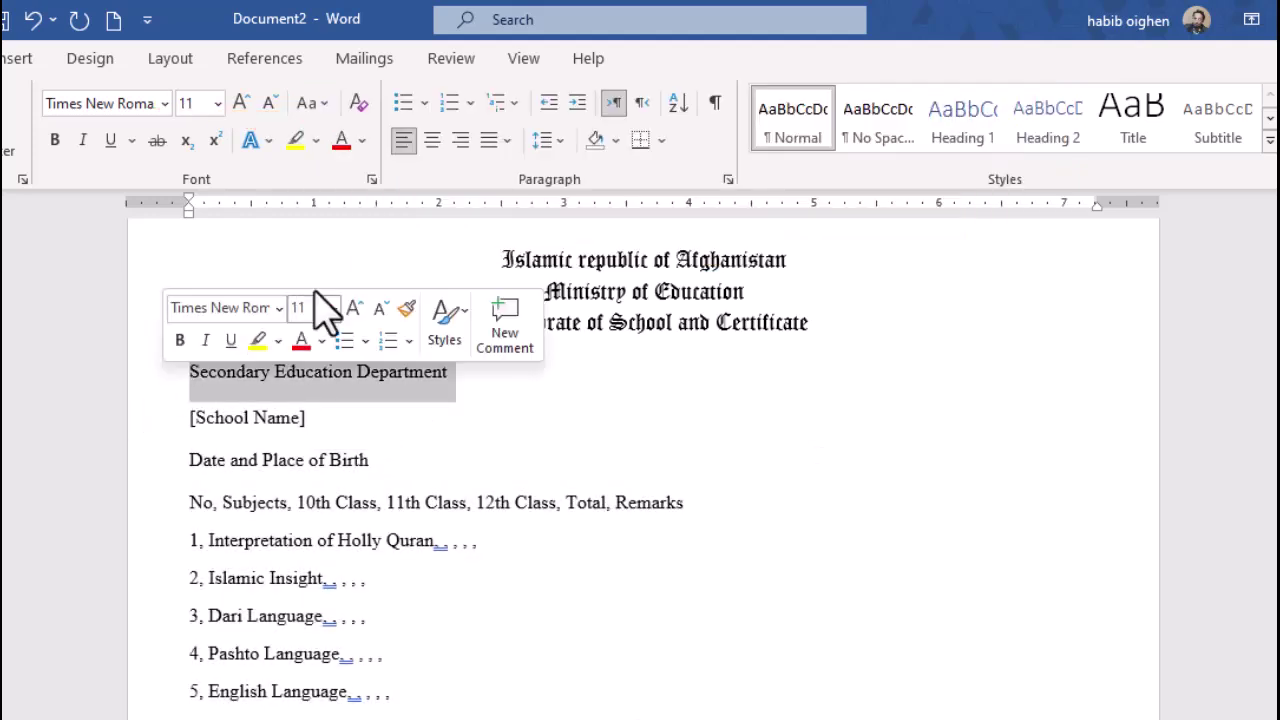
{"action": "left_click", "coordinate": [240, 103]}
{"action": "left_click", "coordinate": [240, 103]}
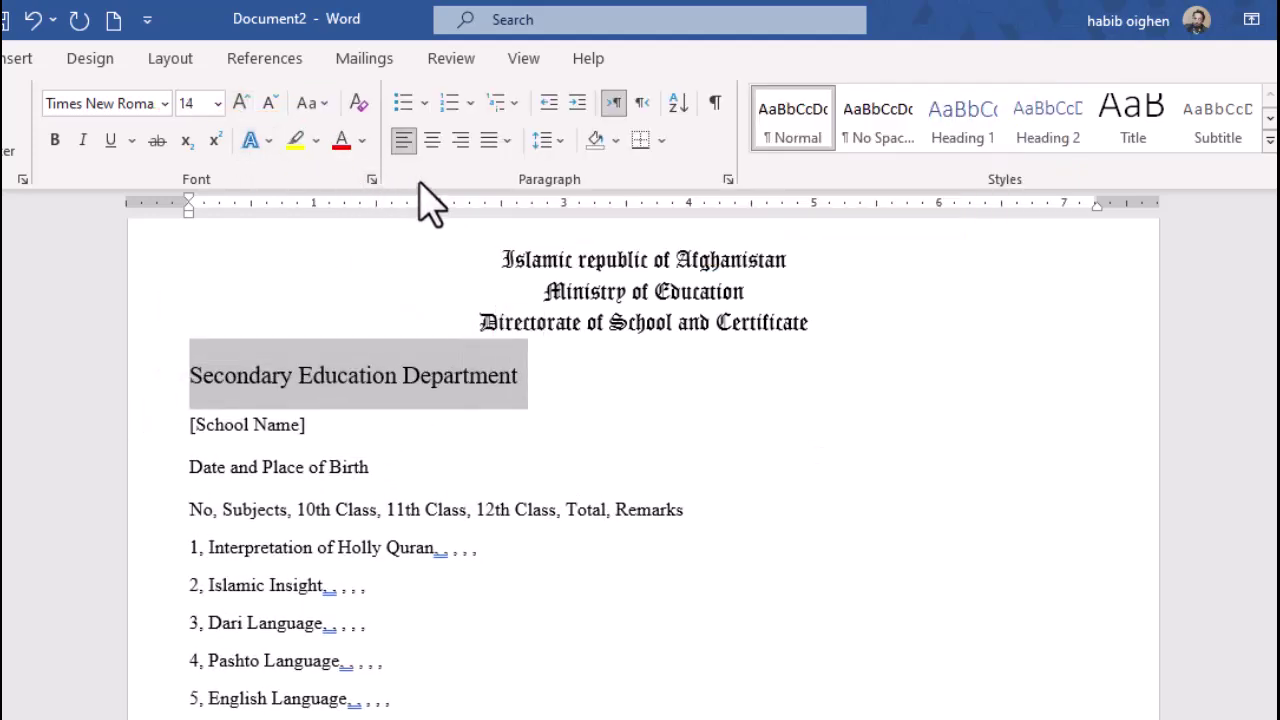
{"action": "key", "text": "ctrl+e"}
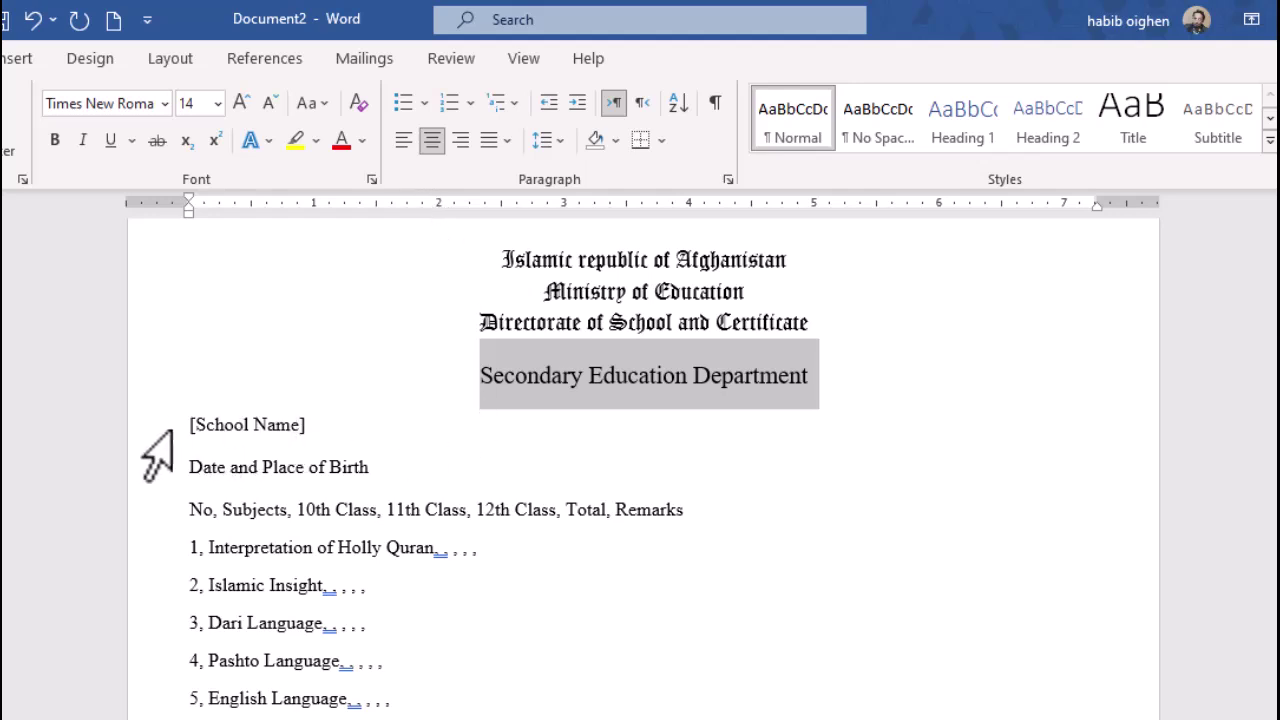
Step: Copy the formatting of "Secondary Education Department" onto the "[School Name]" line with Format Painter
{"action": "left_click", "coordinate": [527, 377]}
{"action": "left_click", "coordinate": [80, 150]}
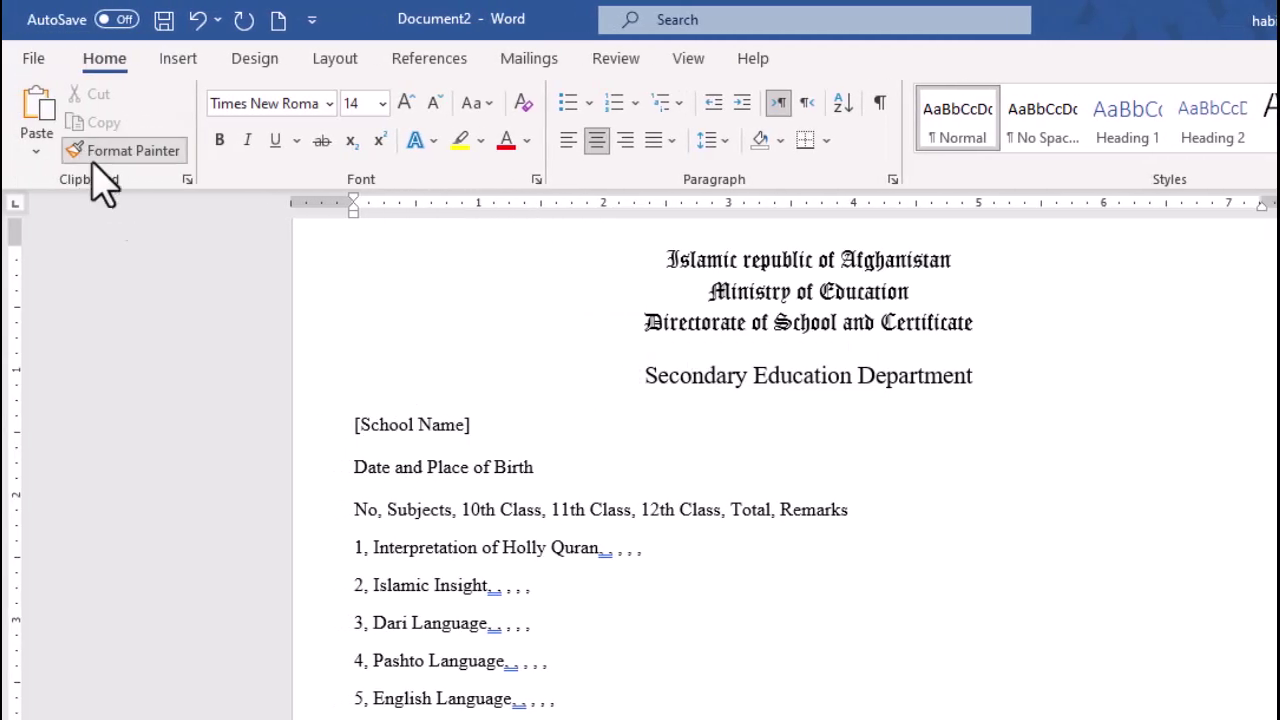
{"action": "left_click", "coordinate": [326, 433]}
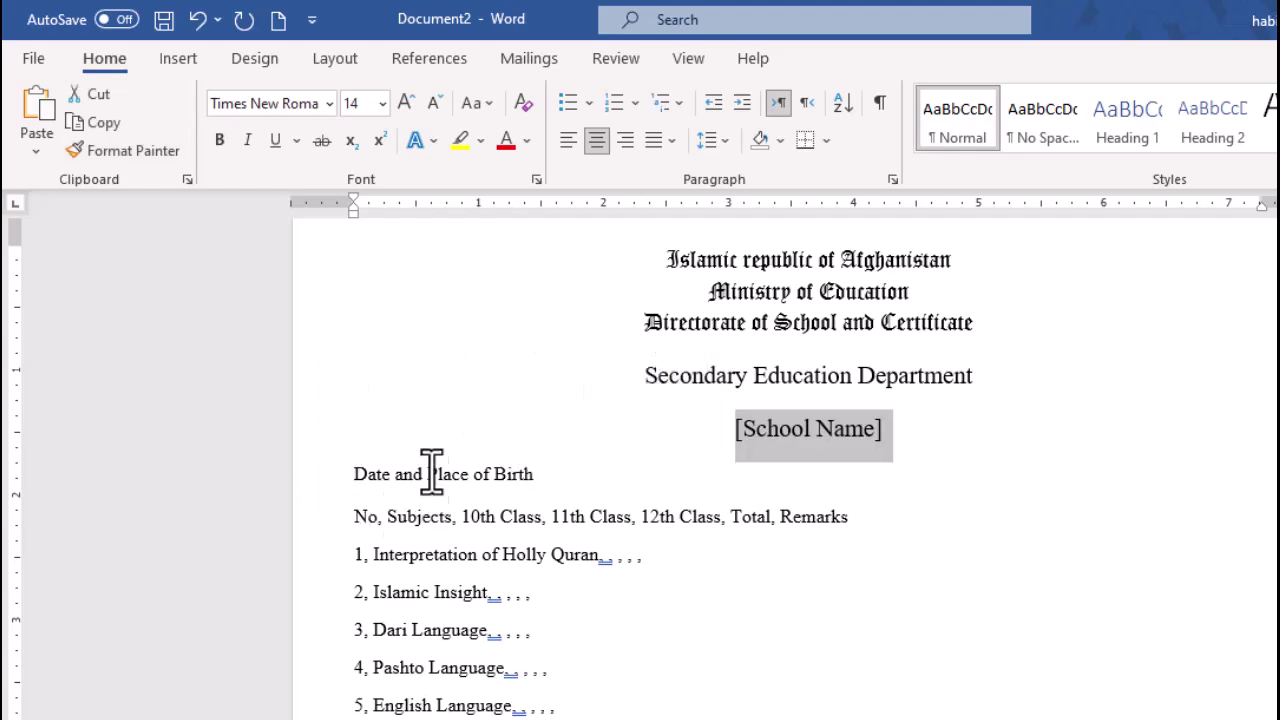
Step: Increase the font size of the "Date and Place of Birth" line by one increment
{"action": "left_click", "coordinate": [434, 470]}
{"action": "left_click", "coordinate": [316, 483]}
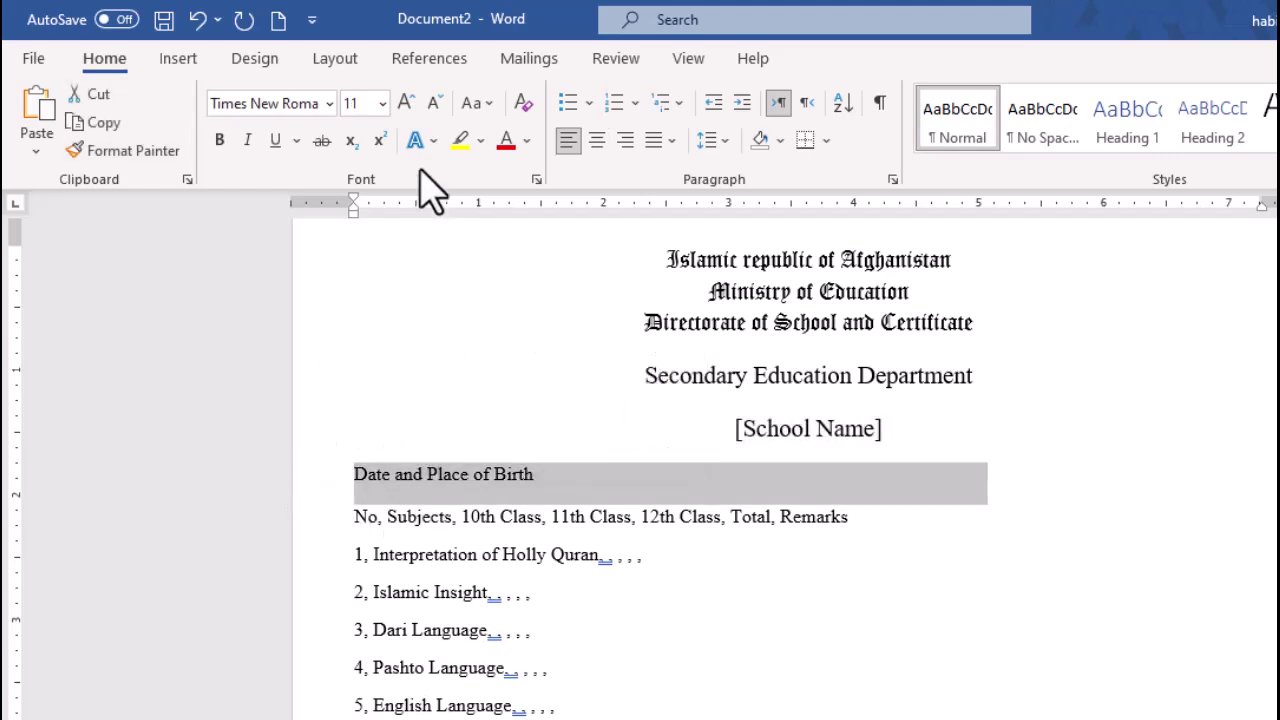
{"action": "left_click", "coordinate": [406, 104]}
Step: Add an underlined blank made of tab spaces after "Date and Place of Birth"
{"action": "left_click", "coordinate": [556, 475]}
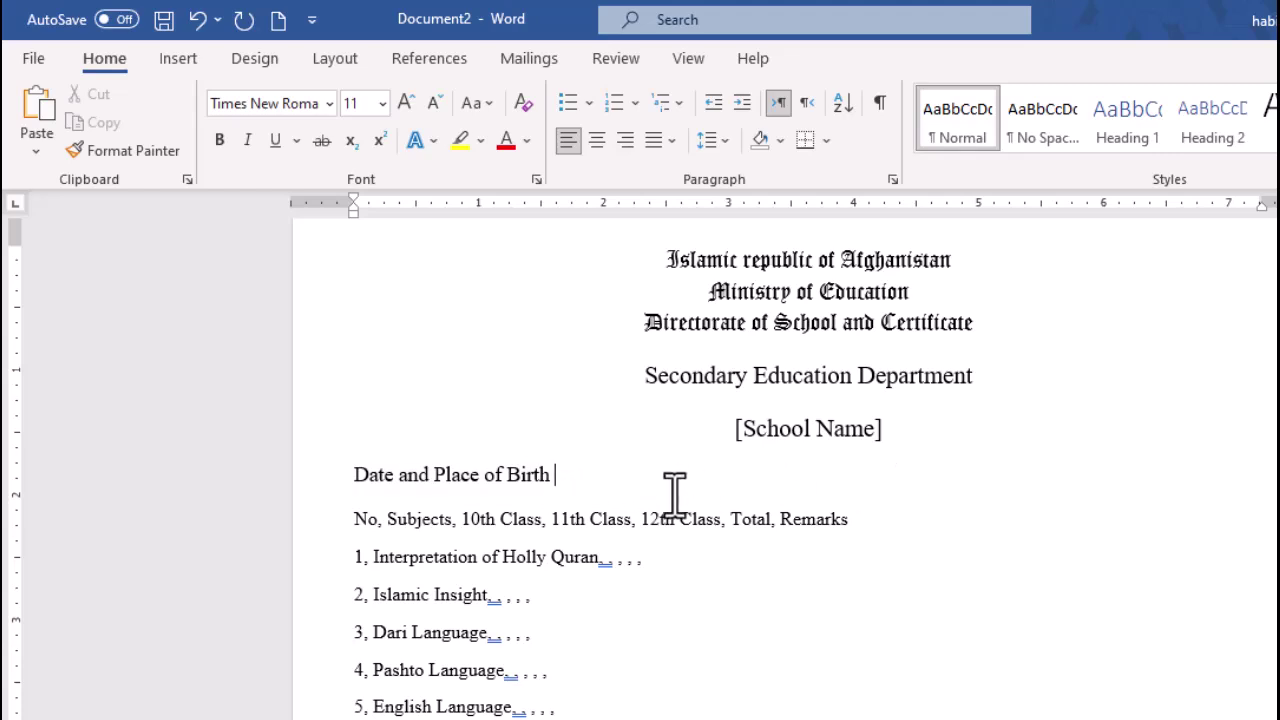
{"action": "key", "text": "Tab"}
{"action": "key", "text": "Tab"}
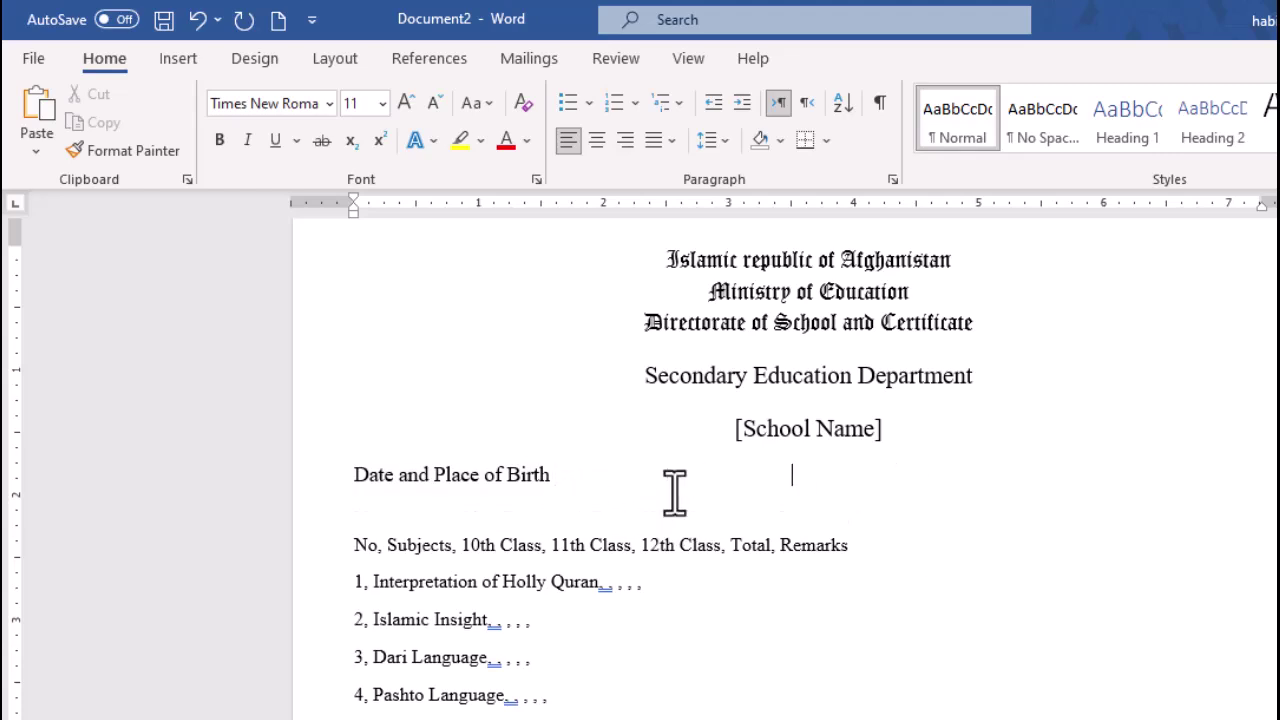
{"action": "left_click_drag", "start_coordinate": [570, 475], "coordinate": [888, 474]}
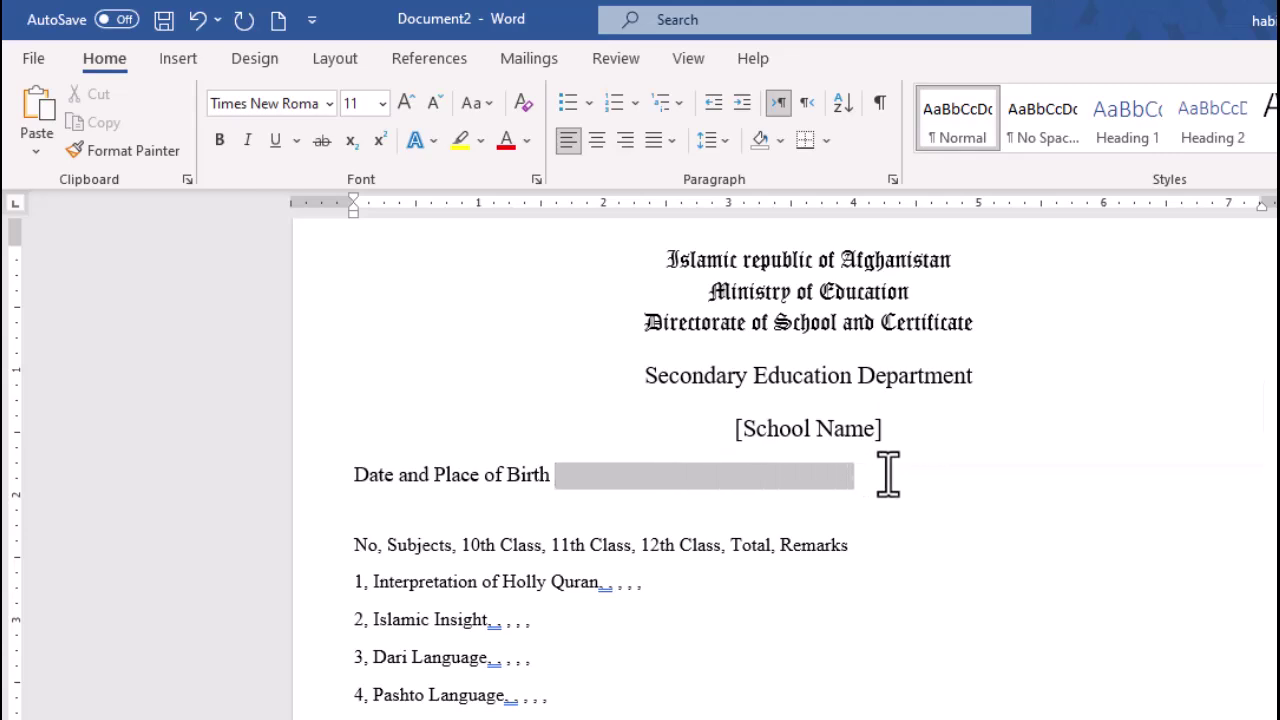
{"action": "key", "text": "ctrl+u"}
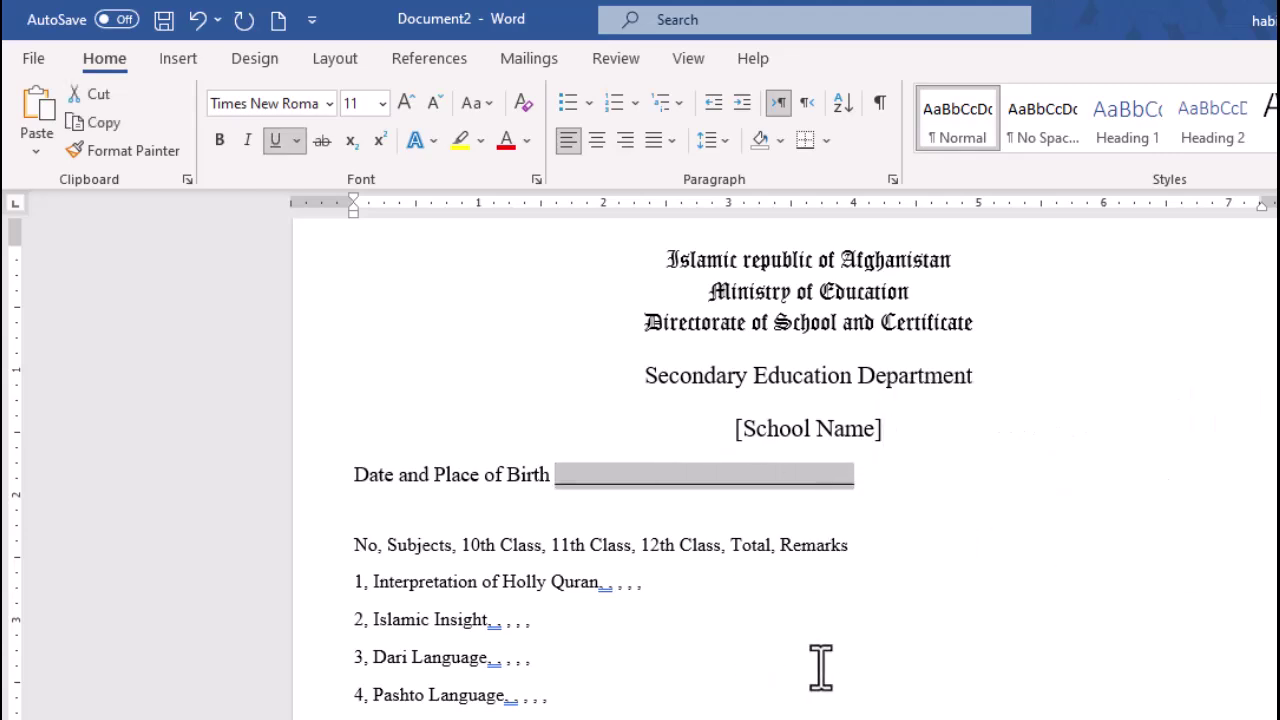
Step: Delete the empty line between "Date and Place of Birth" and the "No, Subjects" line
{"action": "left_click", "coordinate": [395, 510]}
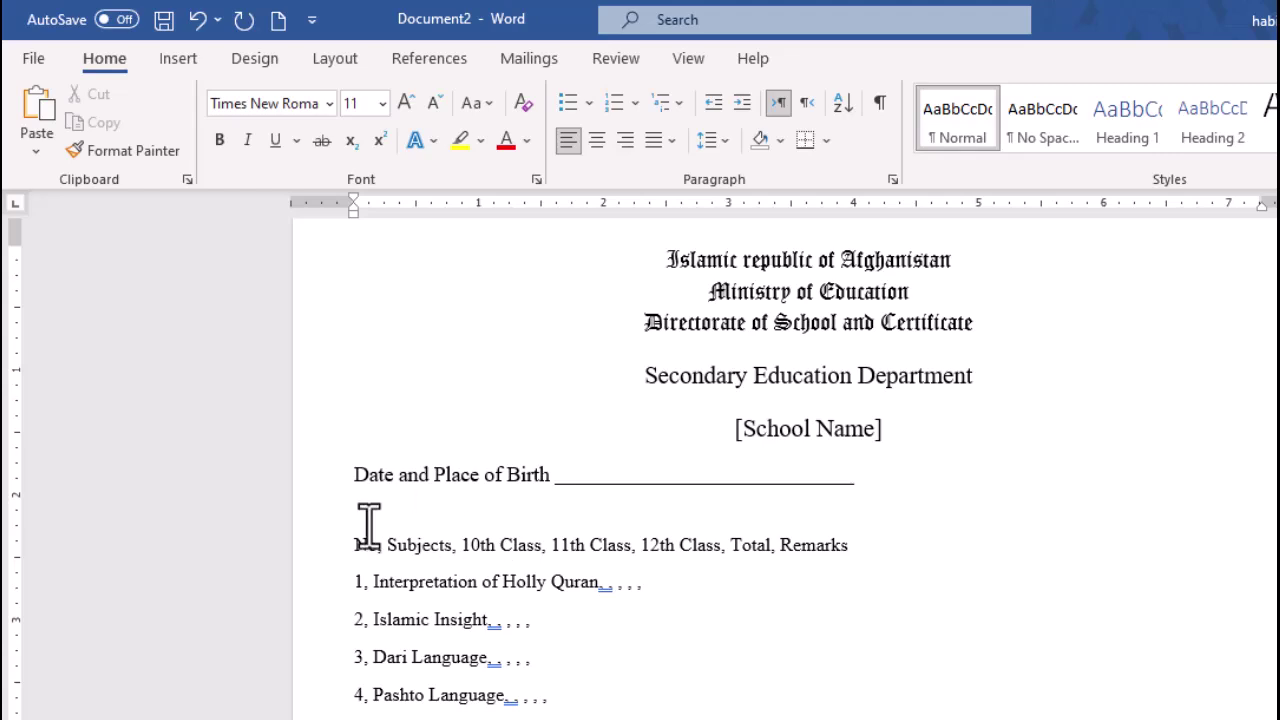
{"action": "left_click", "coordinate": [318, 514]}
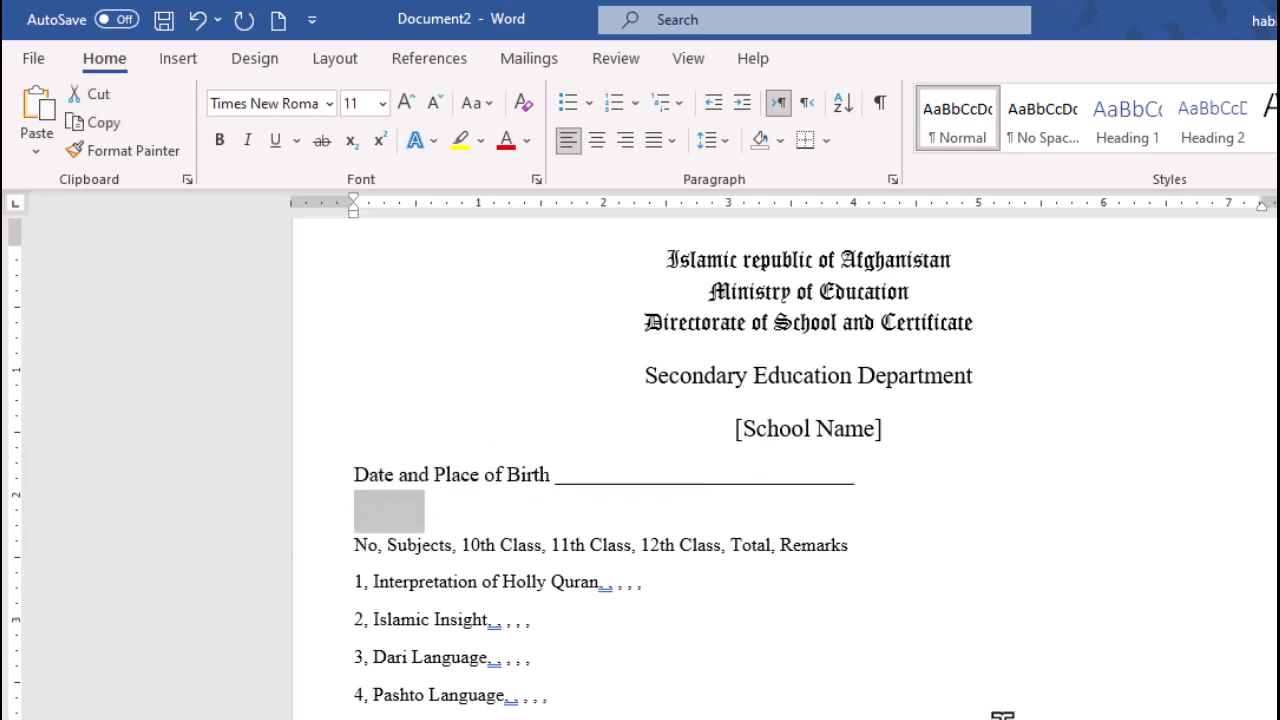
{"action": "key", "text": "Delete"}
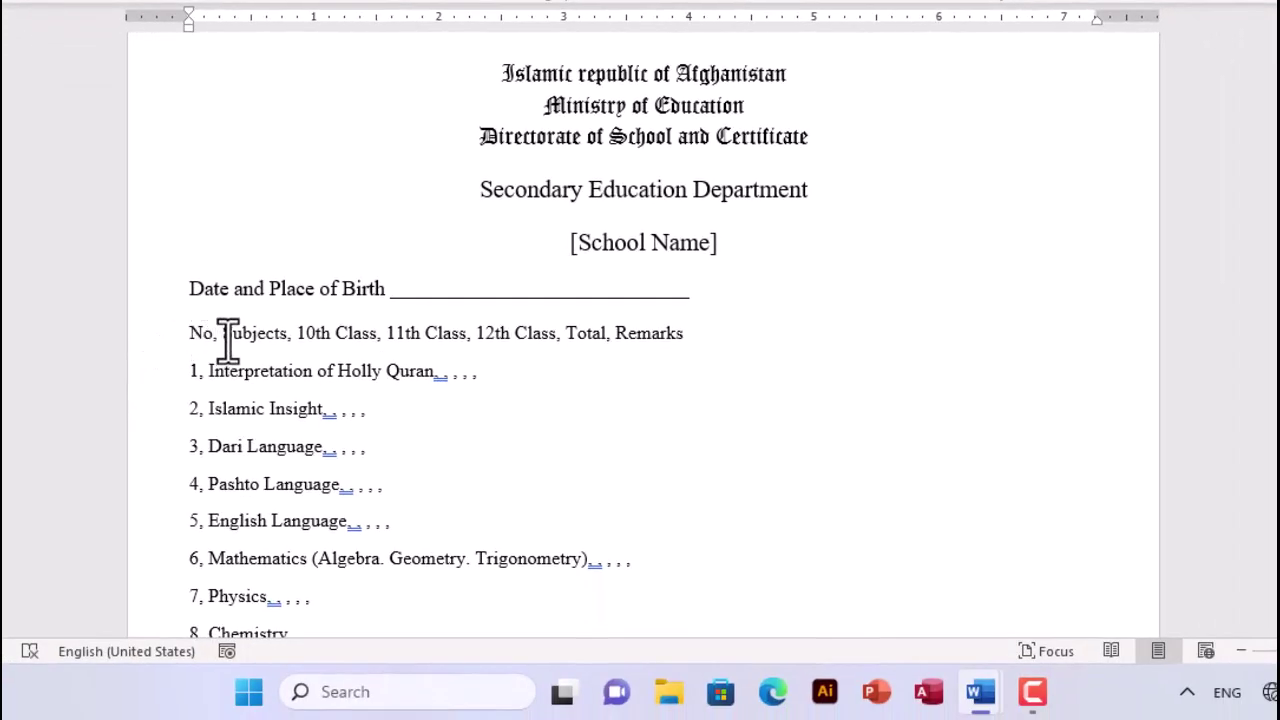
Step: Convert the comma-separated lines from "No, Subjects" through "Percentage of these years" into a seven-column table
{"action": "left_click_drag", "start_coordinate": [170, 335], "coordinate": [380, 474]}
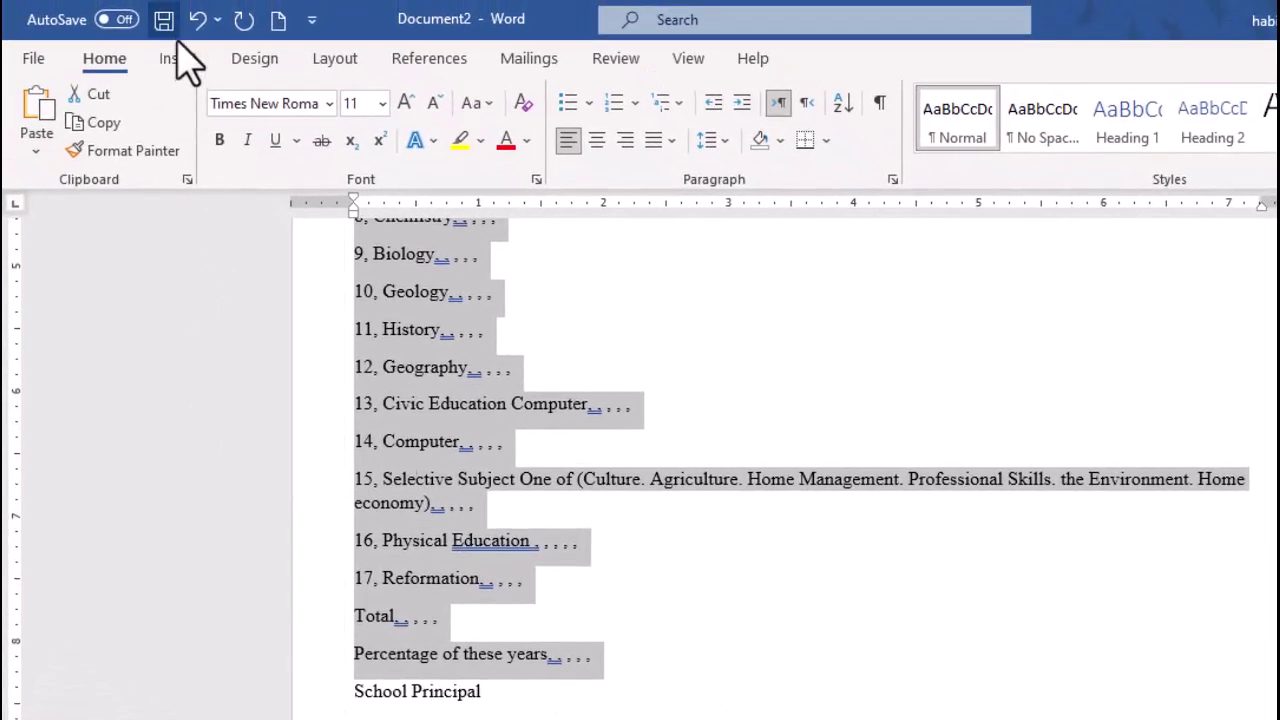
{"action": "left_click", "coordinate": [178, 57]}
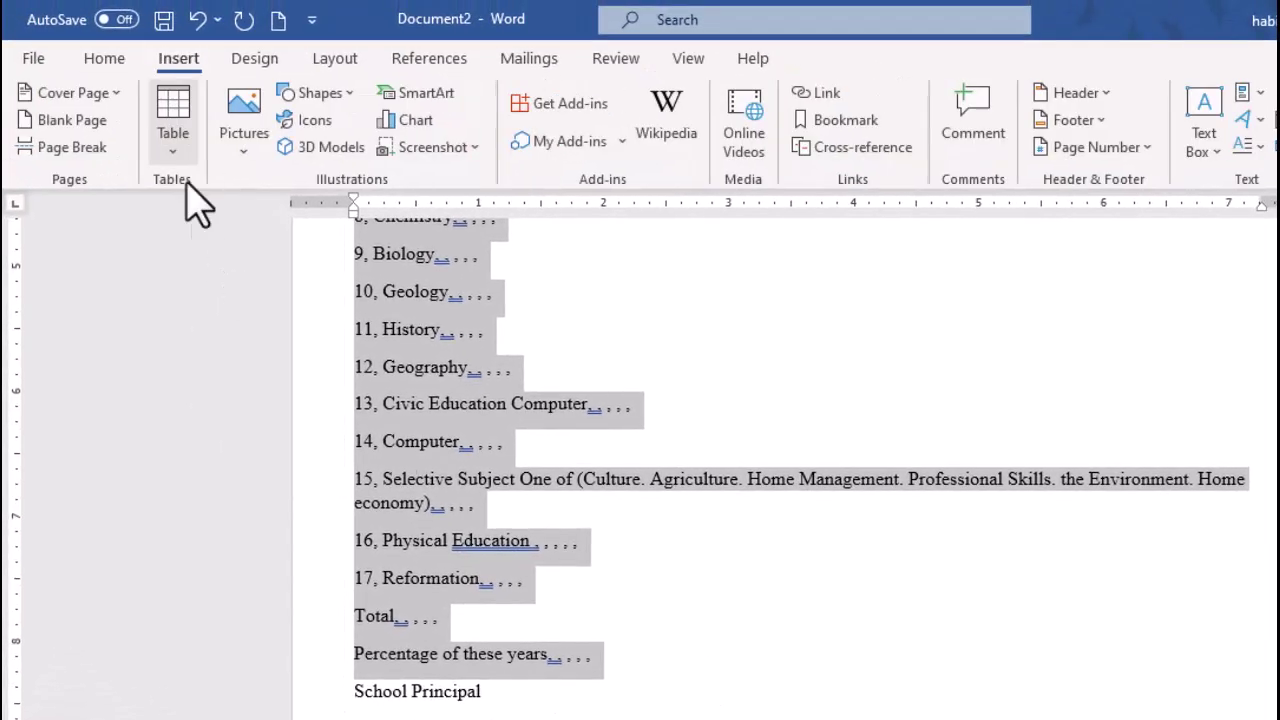
{"action": "left_click", "coordinate": [185, 150]}
{"action": "left_click", "coordinate": [300, 477]}
{"action": "left_click", "coordinate": [982, 684]}
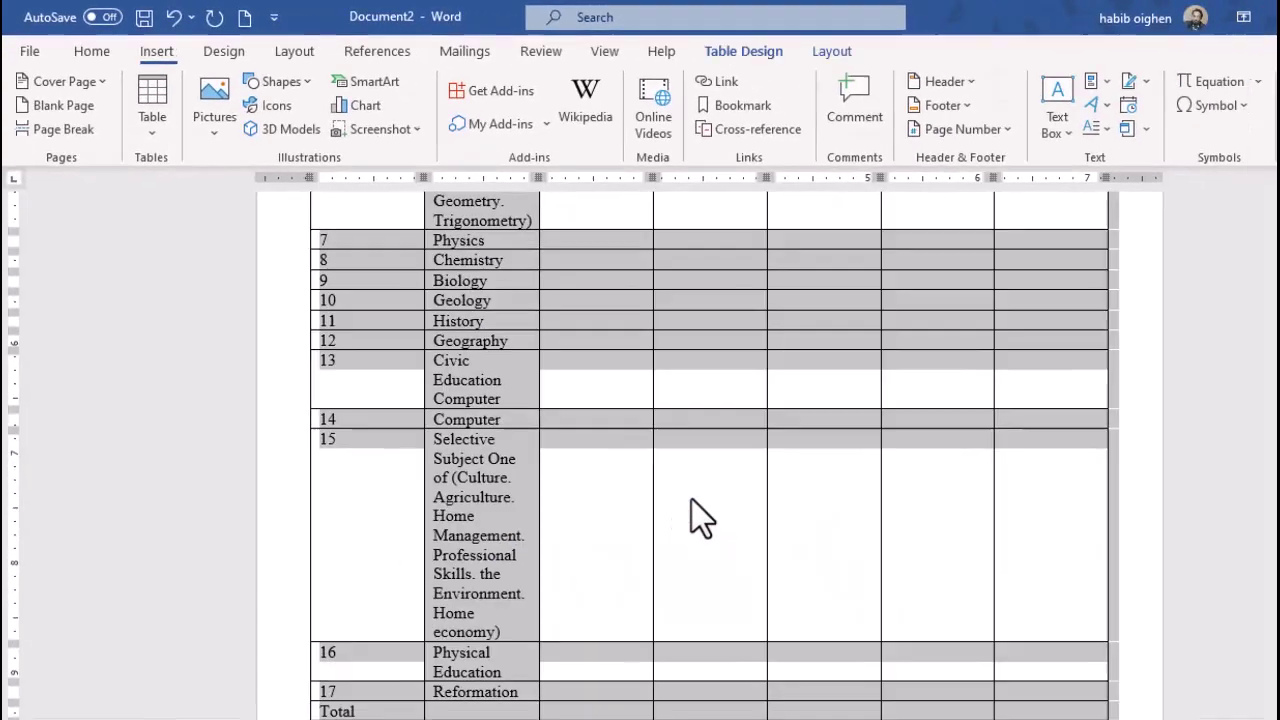
Step: Examine the converted table from its header row down to the signature lines, including the wrapped text in the Subjects column
{"action": "scroll", "coordinate": [578, 520], "scroll_direction": "up", "scroll_amount": 5}
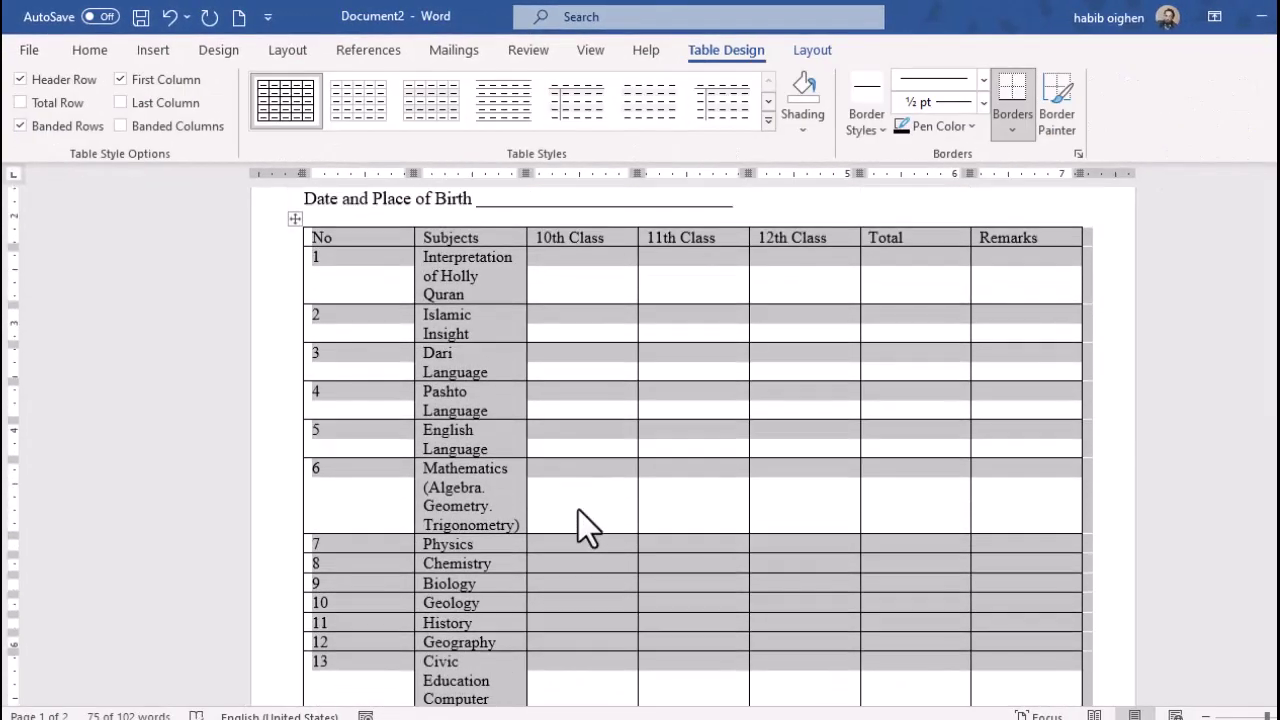
{"action": "scroll", "coordinate": [460, 531], "scroll_direction": "down", "scroll_amount": 5}
{"action": "scroll", "coordinate": [459, 533], "scroll_direction": "down", "scroll_amount": 3}
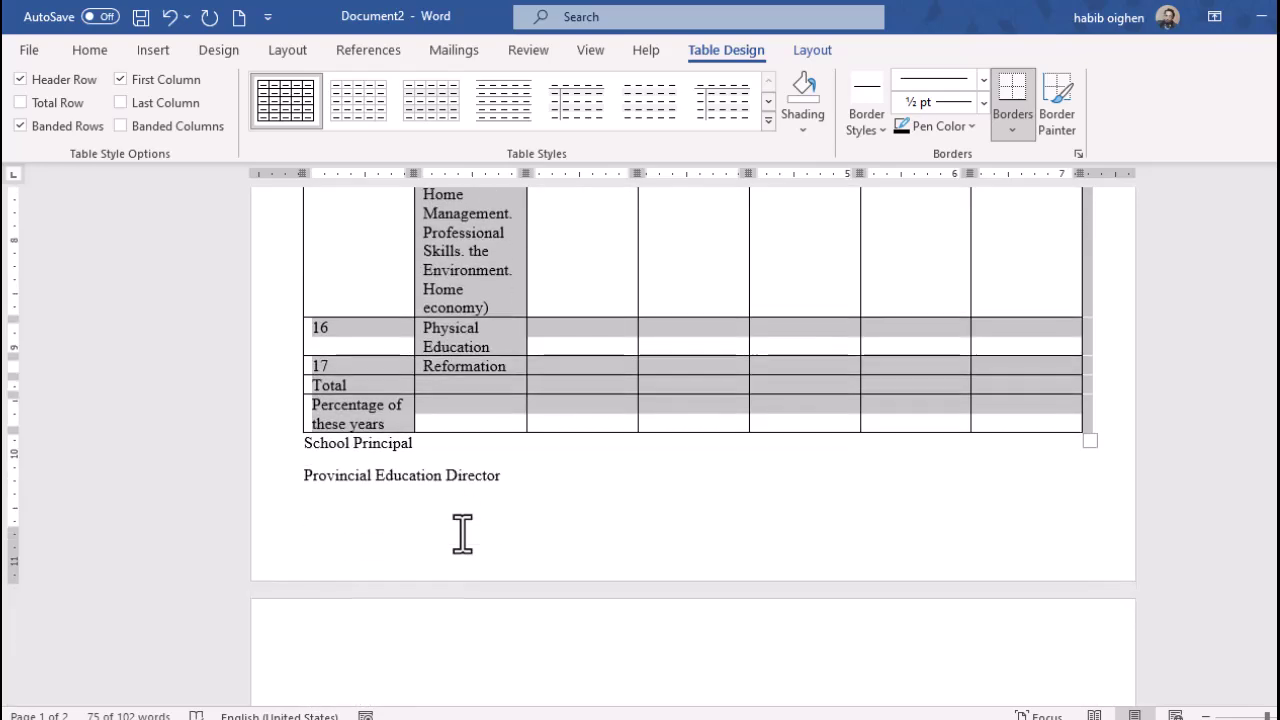
{"action": "scroll", "coordinate": [460, 531], "scroll_direction": "up", "scroll_amount": 4}
{"action": "scroll", "coordinate": [551, 455], "scroll_direction": "up", "scroll_amount": 6}
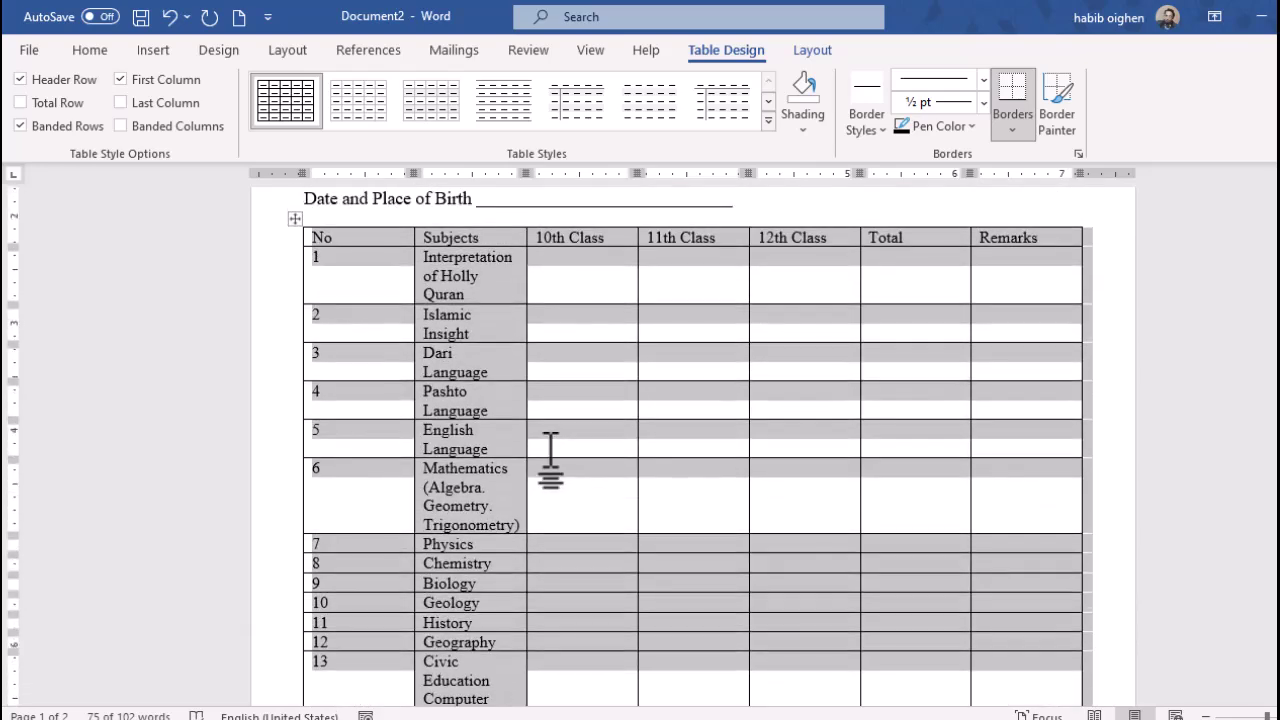
{"action": "scroll", "coordinate": [498, 515], "scroll_direction": "down", "scroll_amount": 2}
{"action": "left_click", "coordinate": [493, 472]}
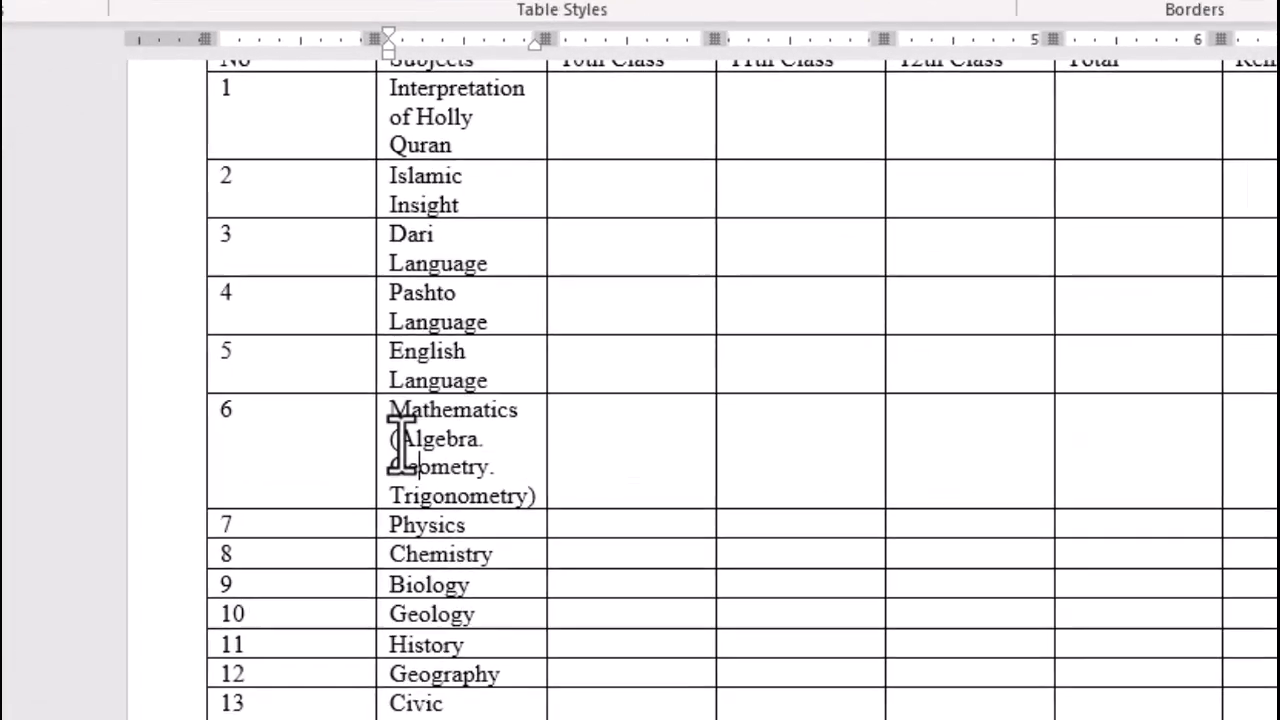
Step: Shrink the text "(Algebra. Geometry. Trigonometry)" under Mathematics by four font size increments
{"action": "left_click_drag", "start_coordinate": [392, 444], "coordinate": [550, 505]}
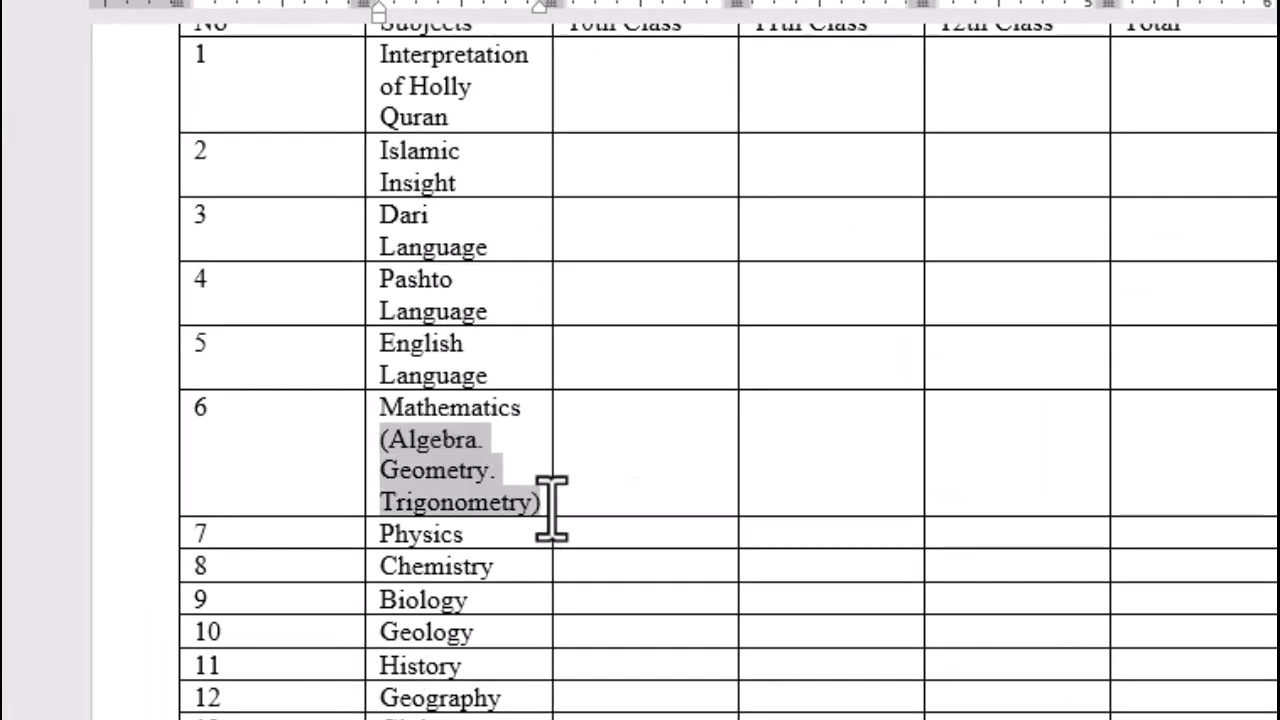
{"action": "left_click", "coordinate": [810, 402]}
{"action": "left_click", "coordinate": [810, 402]}
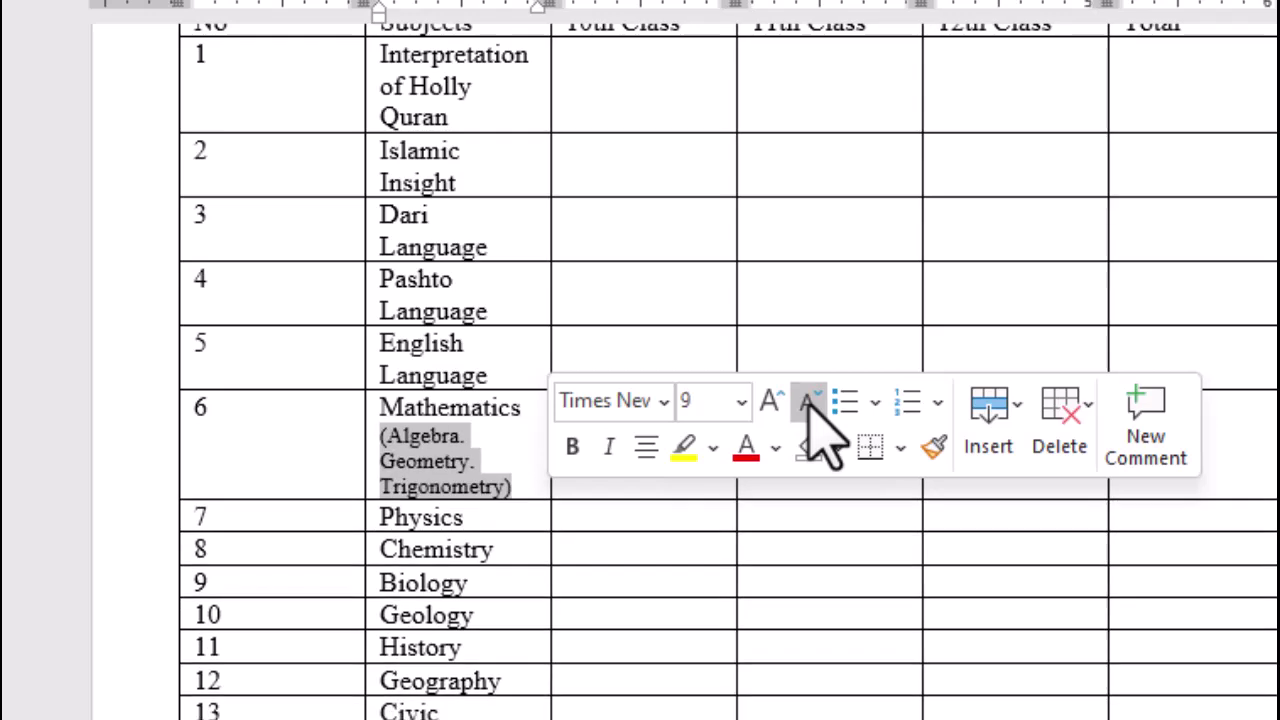
{"action": "left_click", "coordinate": [810, 402]}
{"action": "left_click", "coordinate": [810, 402]}
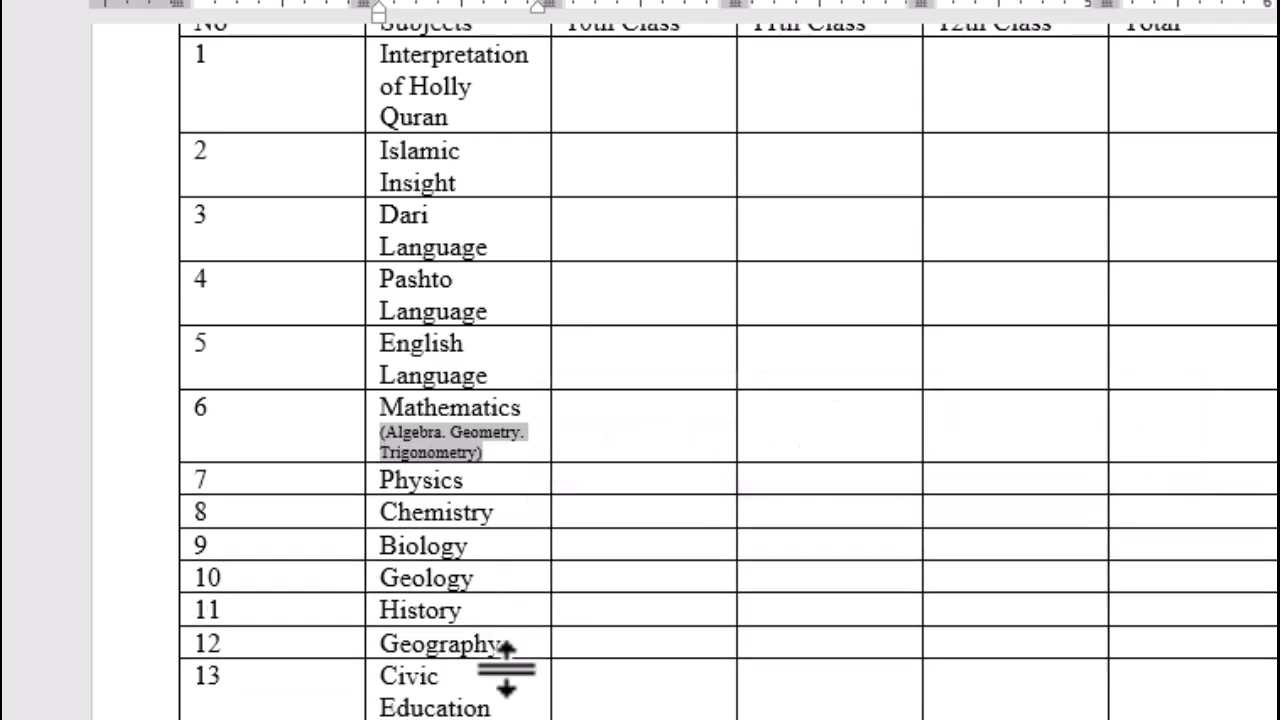
{"action": "left_click", "coordinate": [434, 429]}
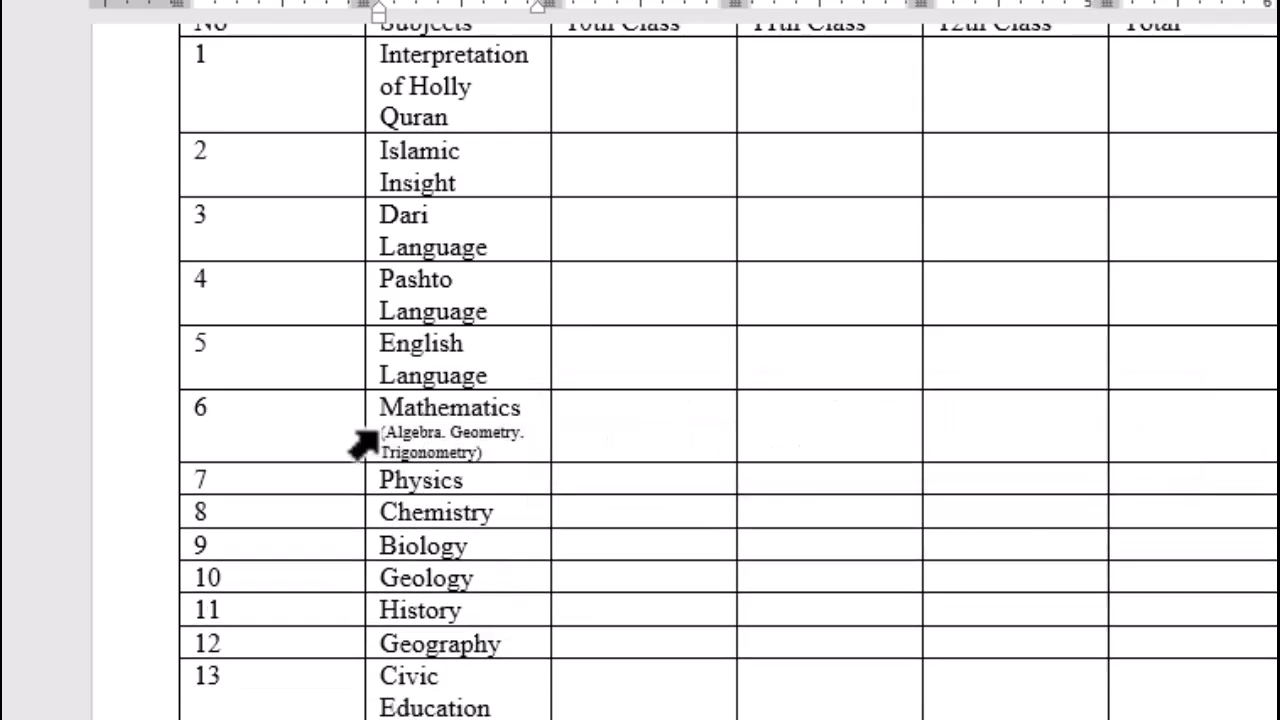
Step: Start a new line before "One of" in the Selective Subject cell of row 15
{"action": "scroll", "coordinate": [428, 640], "scroll_direction": "down", "scroll_amount": 5}
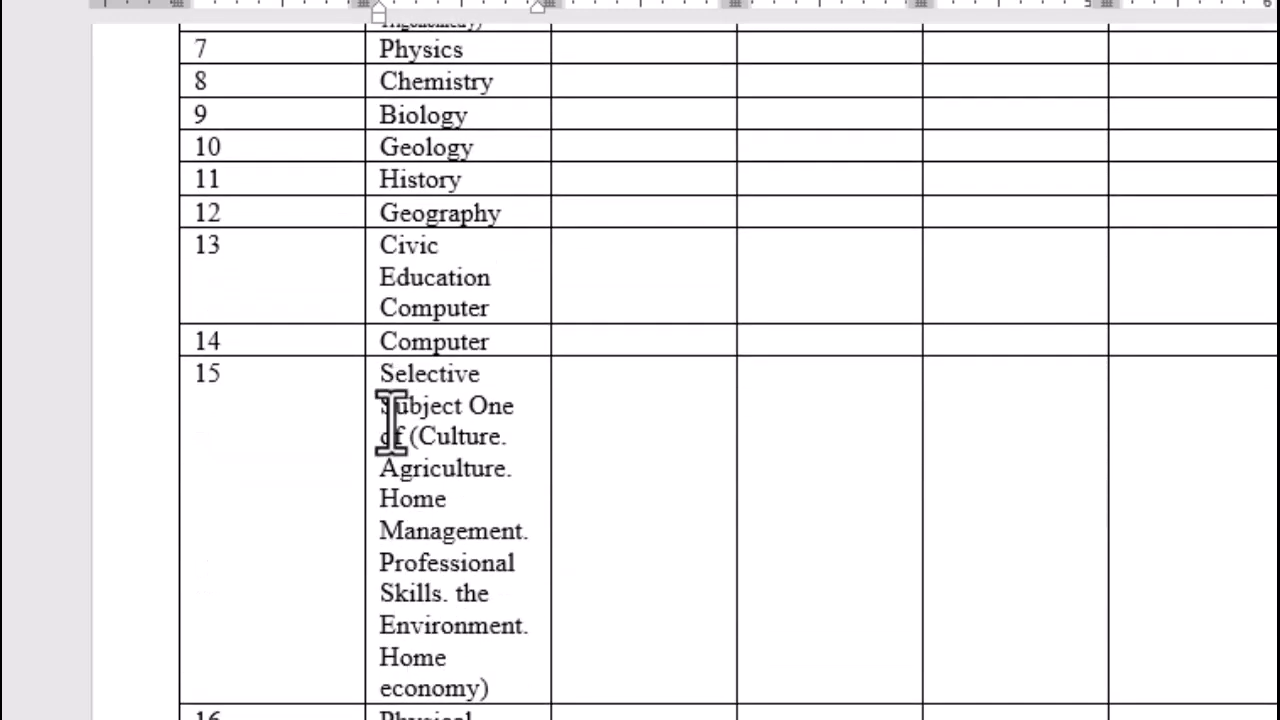
{"action": "left_click", "coordinate": [474, 406]}
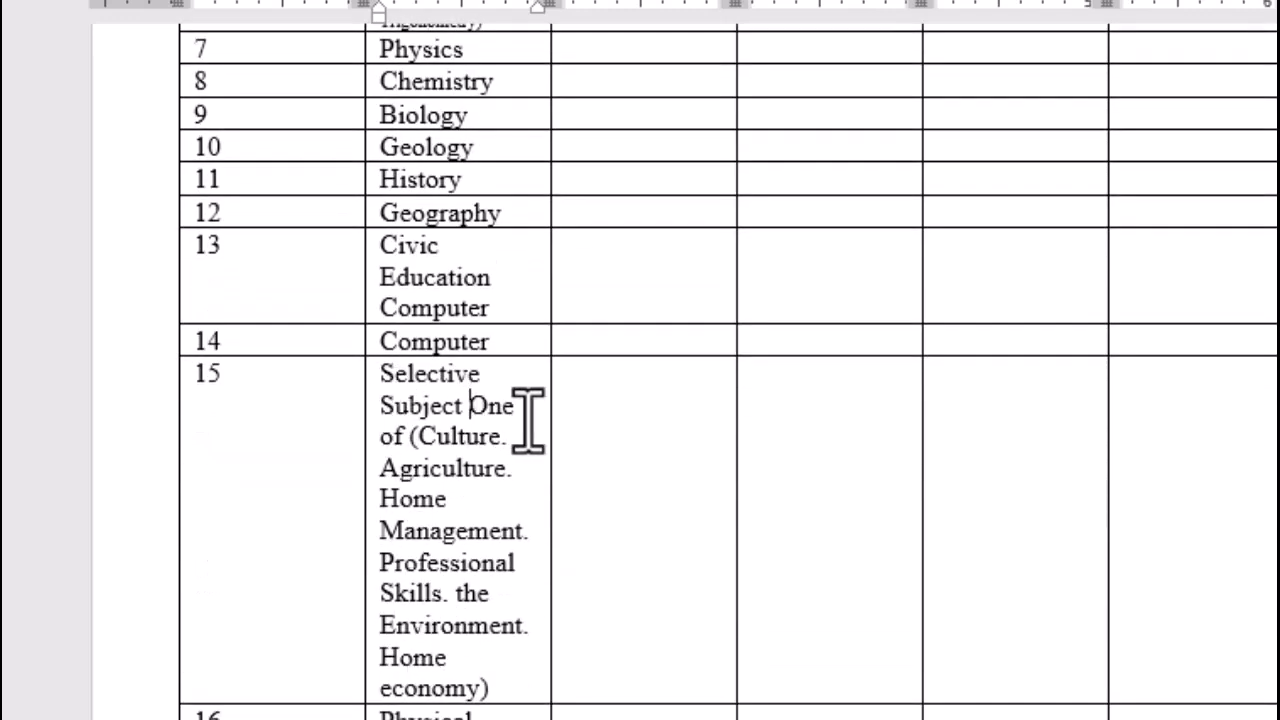
{"action": "key", "text": "Return"}
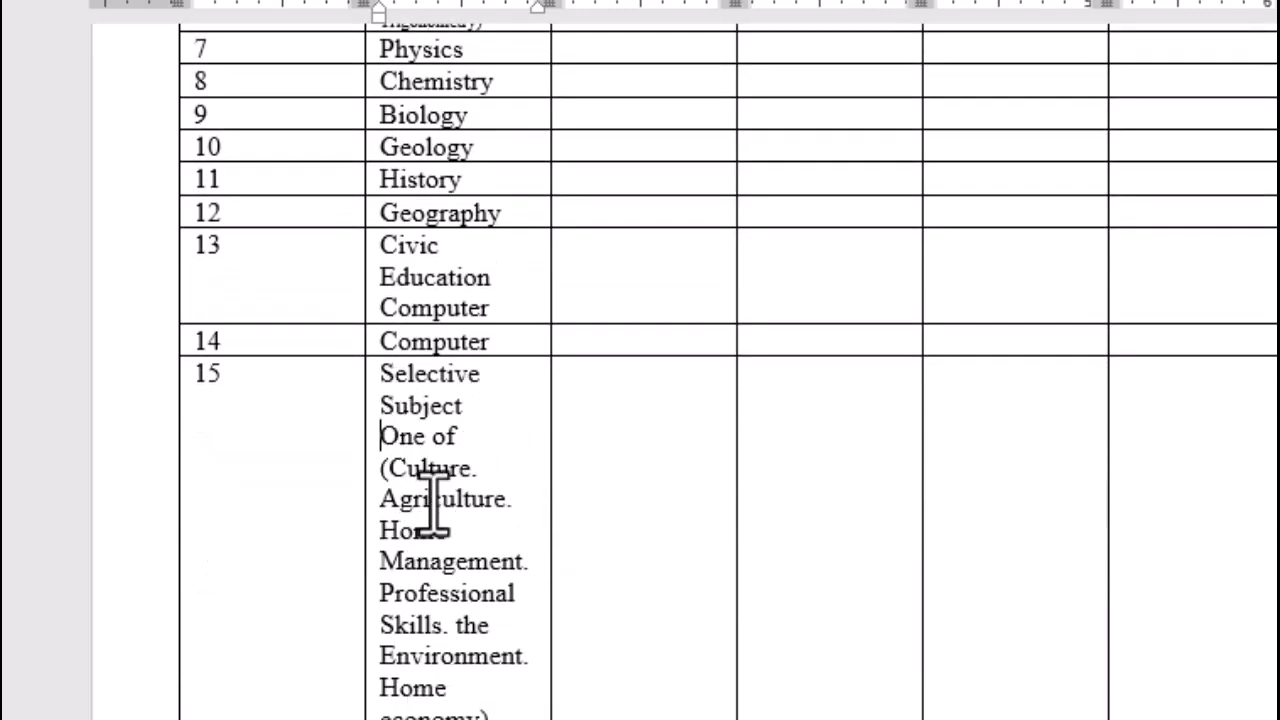
Step: Shrink the text from "One of (Culture." to "Home economy)" in row 15 by four font size increments
{"action": "left_click", "coordinate": [368, 448]}
{"action": "key", "text": "ctrl+b"}
{"action": "left_click", "coordinate": [445, 435]}
{"action": "left_click_drag", "start_coordinate": [344, 360], "coordinate": [449, 597]}
{"action": "left_click", "coordinate": [705, 497]}
{"action": "left_click", "coordinate": [705, 497]}
{"action": "left_click", "coordinate": [705, 497]}
{"action": "left_click", "coordinate": [705, 497]}
{"action": "left_click", "coordinate": [493, 335]}
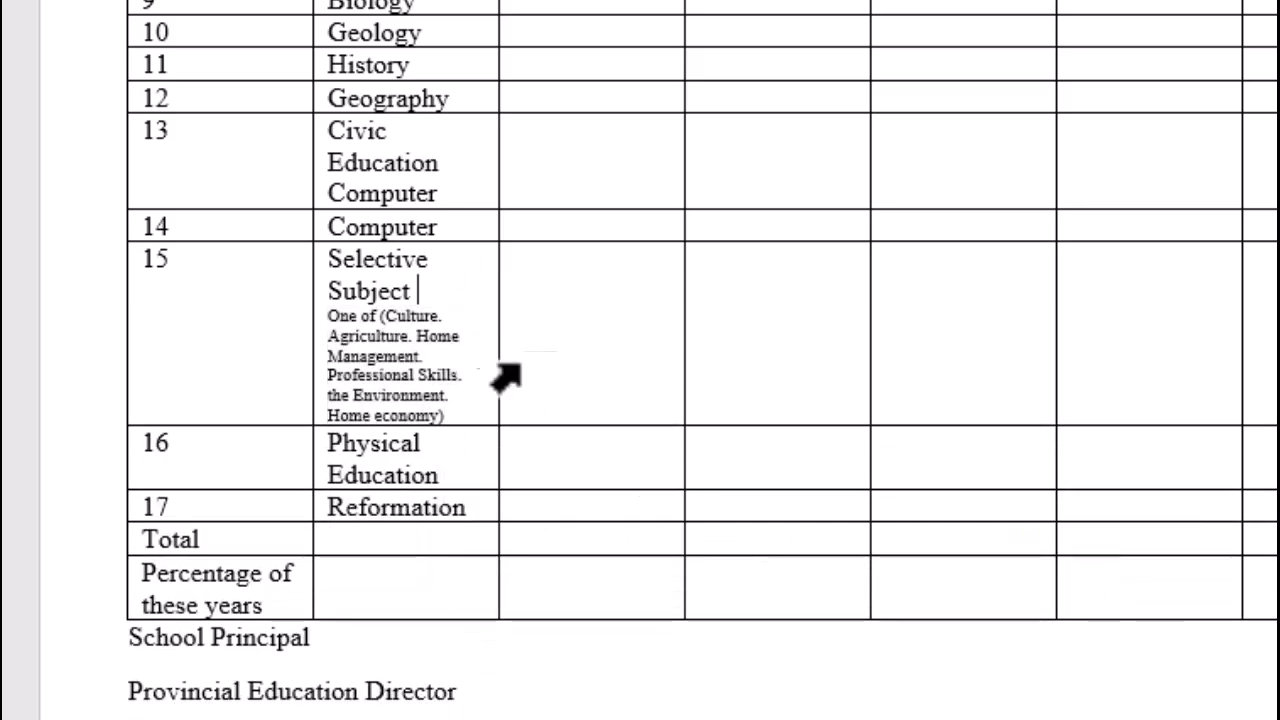
Step: Narrow the No column by shifting its border with Subjects, giving the Subjects column more width
{"action": "scroll", "coordinate": [493, 335], "scroll_direction": "up", "scroll_amount": 10}
{"action": "scroll", "coordinate": [557, 386], "scroll_direction": "down", "scroll_amount": 1}
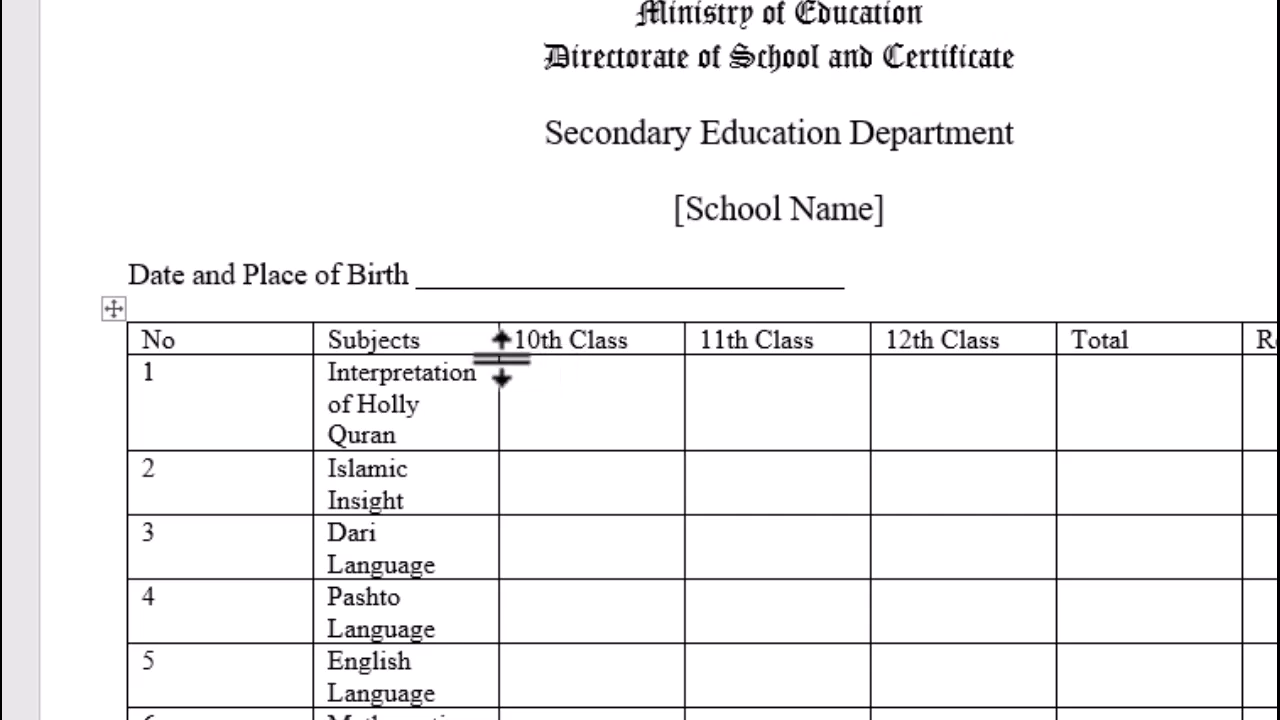
{"action": "left_click_drag", "start_coordinate": [312, 345], "coordinate": [143, 251]}
Step: Move the "Total" and "Percentage of these years" labels into the Subjects column and delete the empty row above them
{"action": "scroll", "coordinate": [250, 390], "scroll_direction": "down", "scroll_amount": 2}
{"action": "scroll", "coordinate": [250, 390], "scroll_direction": "down", "scroll_amount": 8}
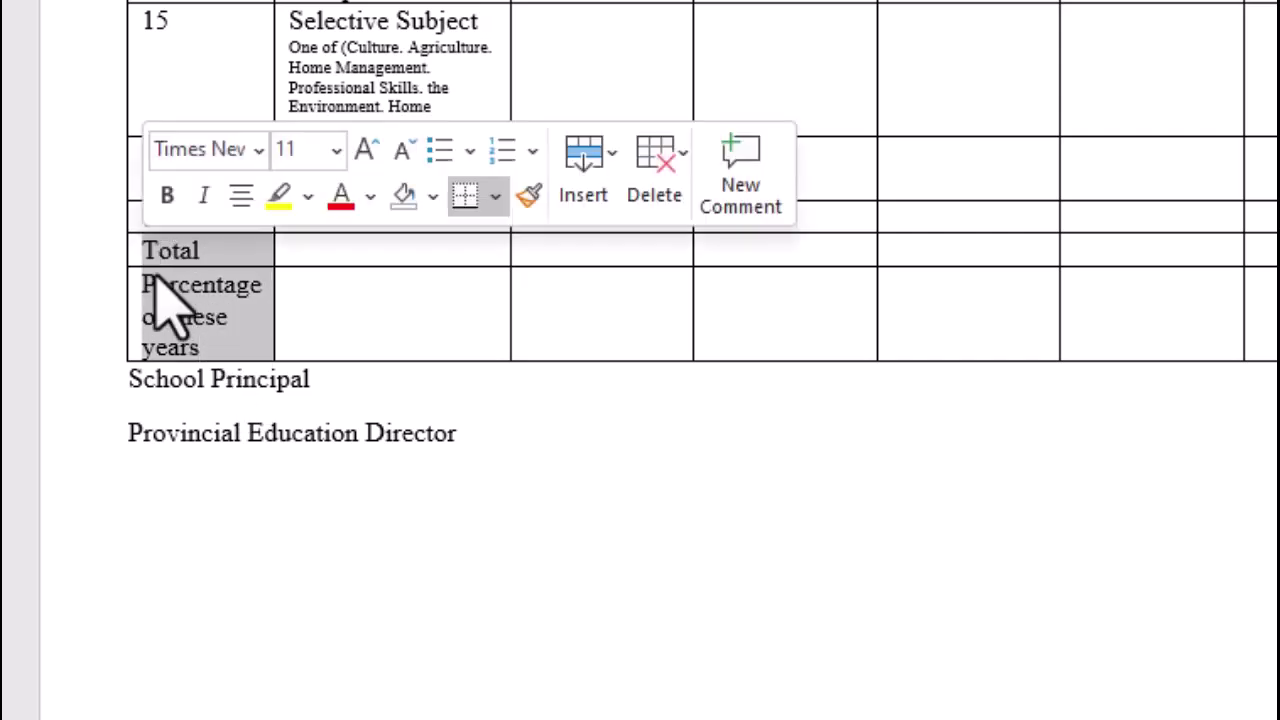
{"action": "mouse_move", "coordinate": [243, 343]}
{"action": "left_mouse_down"}
{"action": "mouse_move", "coordinate": [289, 286]}
{"action": "mouse_move", "coordinate": [345, 300]}
{"action": "left_mouse_up"}
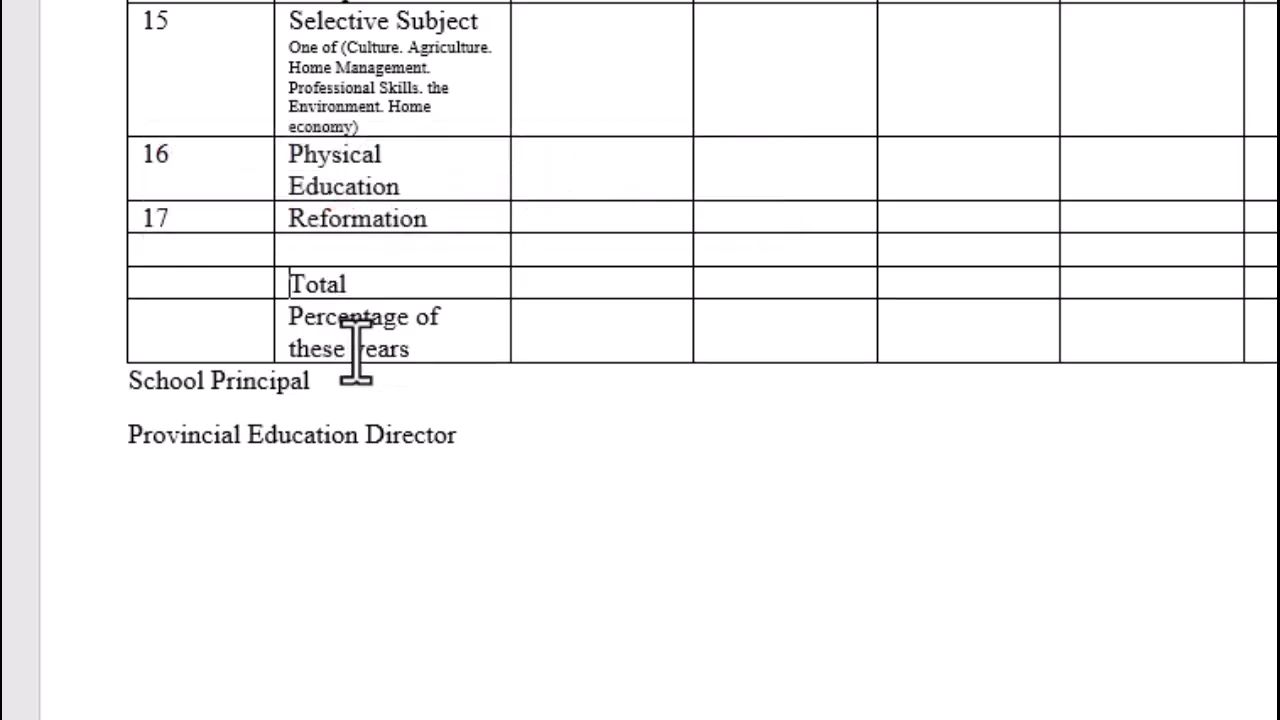
{"action": "left_click", "coordinate": [96, 252]}
{"action": "key", "text": "BackSpace"}
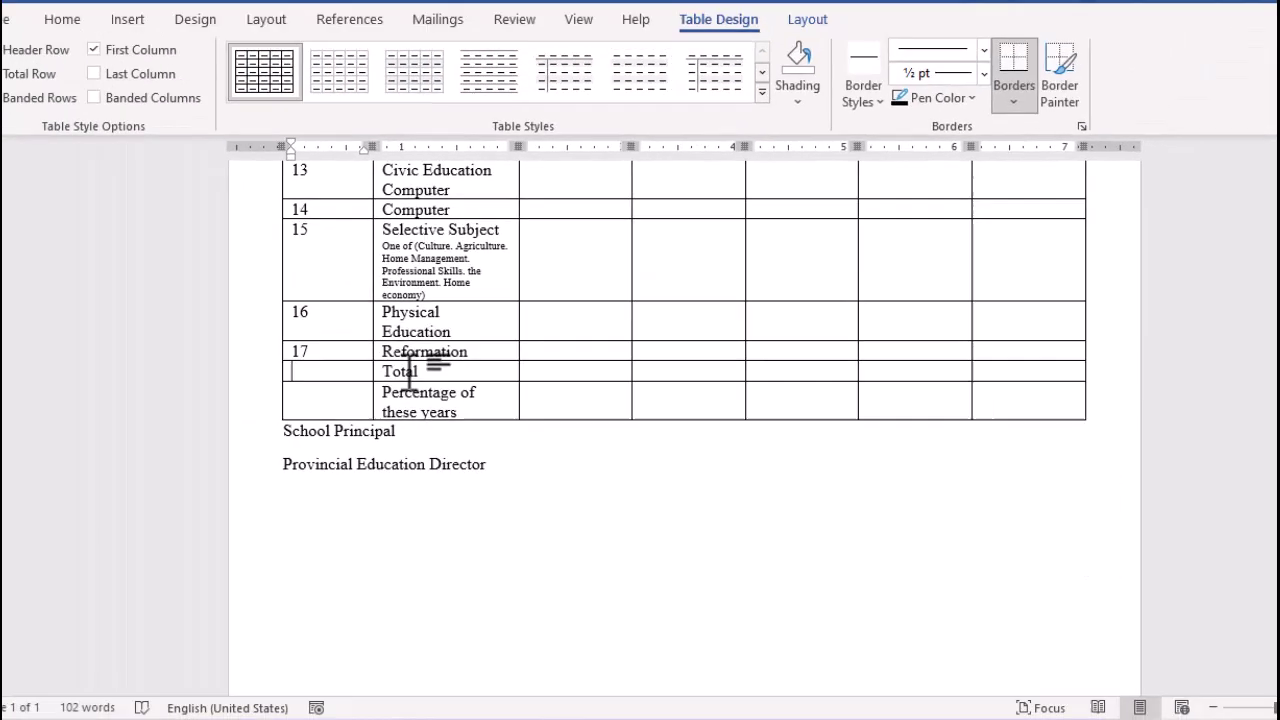
Step: Merge the No and Subjects cells in the Total row and likewise in the "Percentage of these years" row
{"action": "left_click_drag", "start_coordinate": [345, 275], "coordinate": [255, 275]}
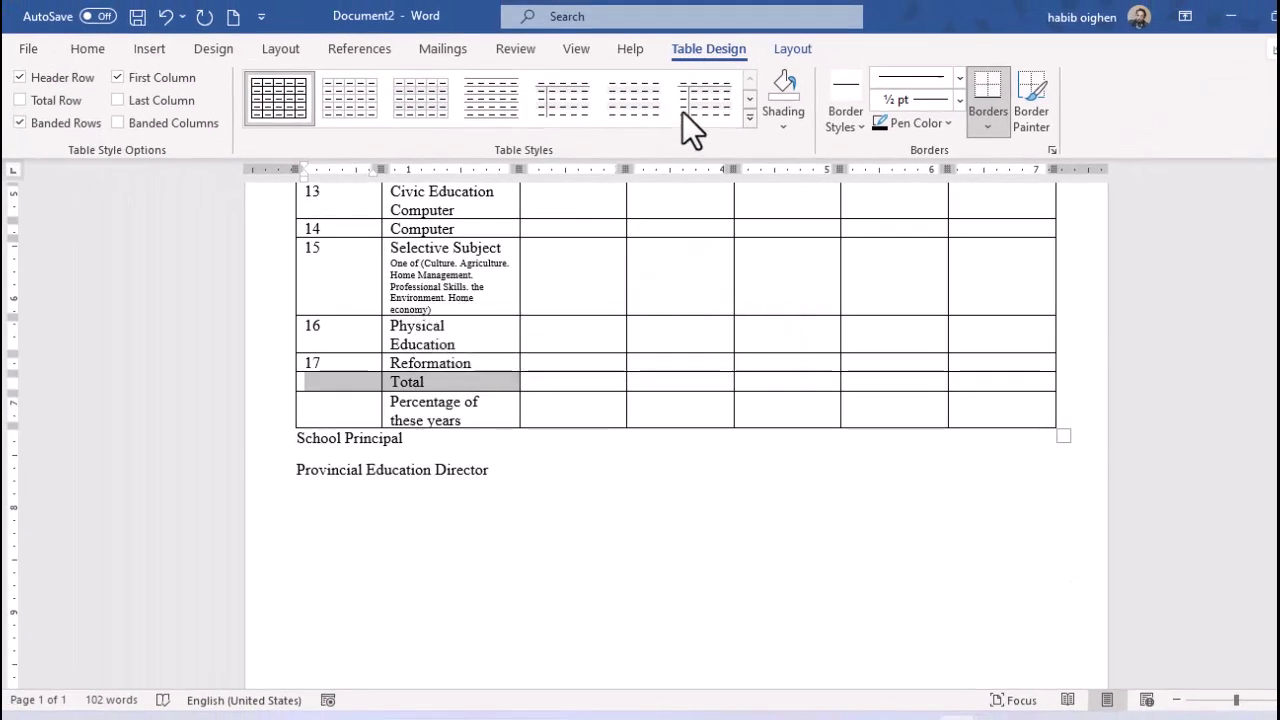
{"action": "left_click", "coordinate": [793, 49]}
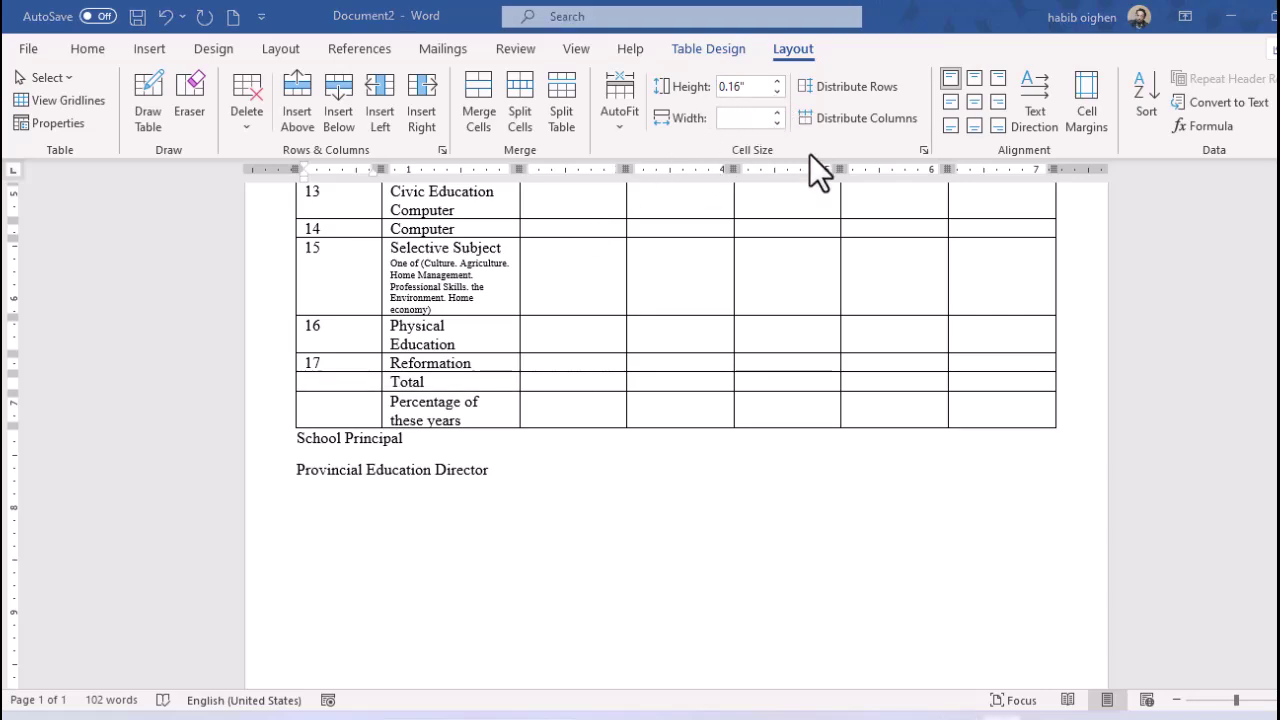
{"action": "left_click", "coordinate": [479, 100]}
{"action": "left_click_drag", "start_coordinate": [417, 445], "coordinate": [474, 458]}
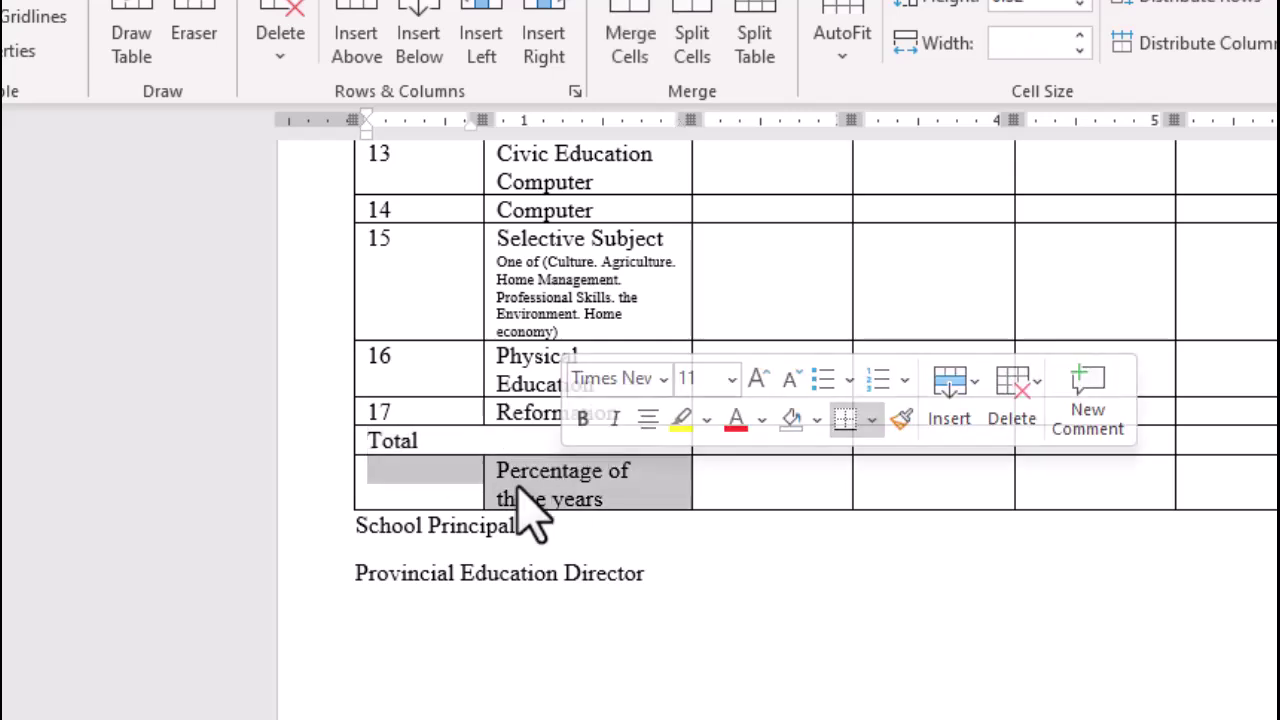
{"action": "right_click", "coordinate": [474, 452]}
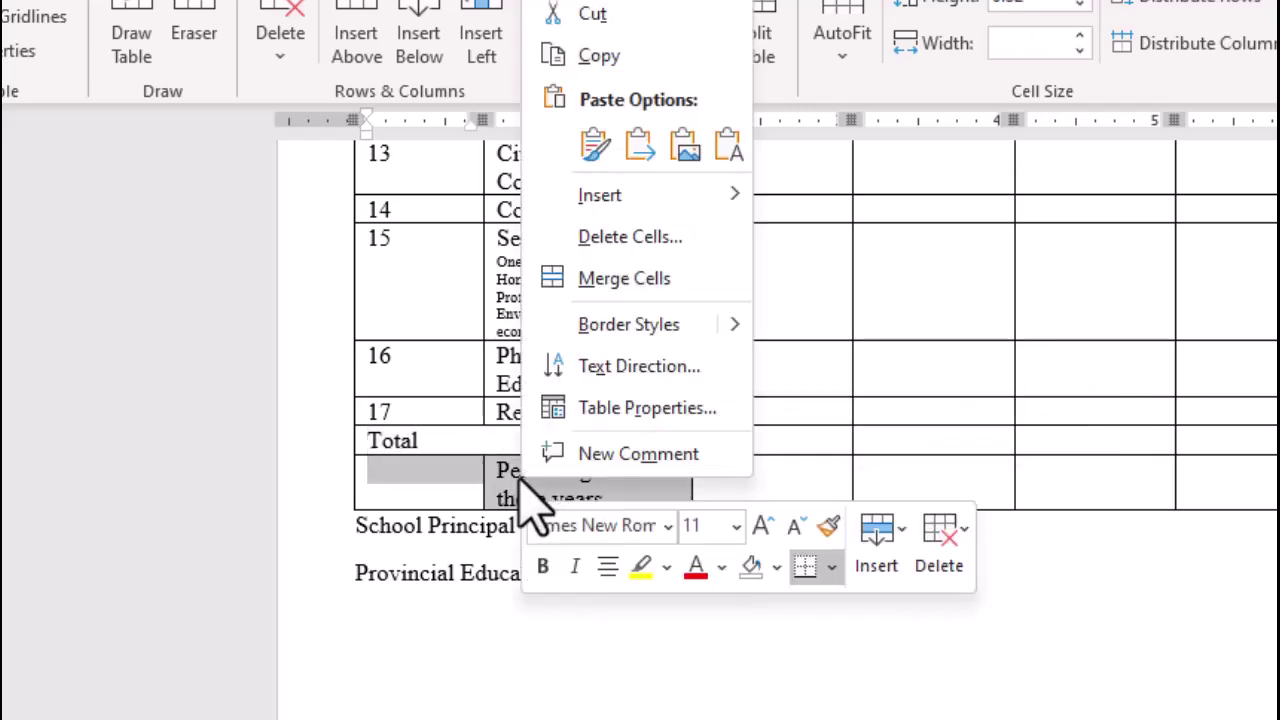
{"action": "left_click", "coordinate": [600, 290]}
{"action": "left_click", "coordinate": [540, 440]}
Step: Narrow the No column to fit its numbers and widen the Subjects column so "Civic Education Computer" fits on one line
{"action": "scroll", "coordinate": [746, 455], "scroll_direction": "up", "scroll_amount": 5}
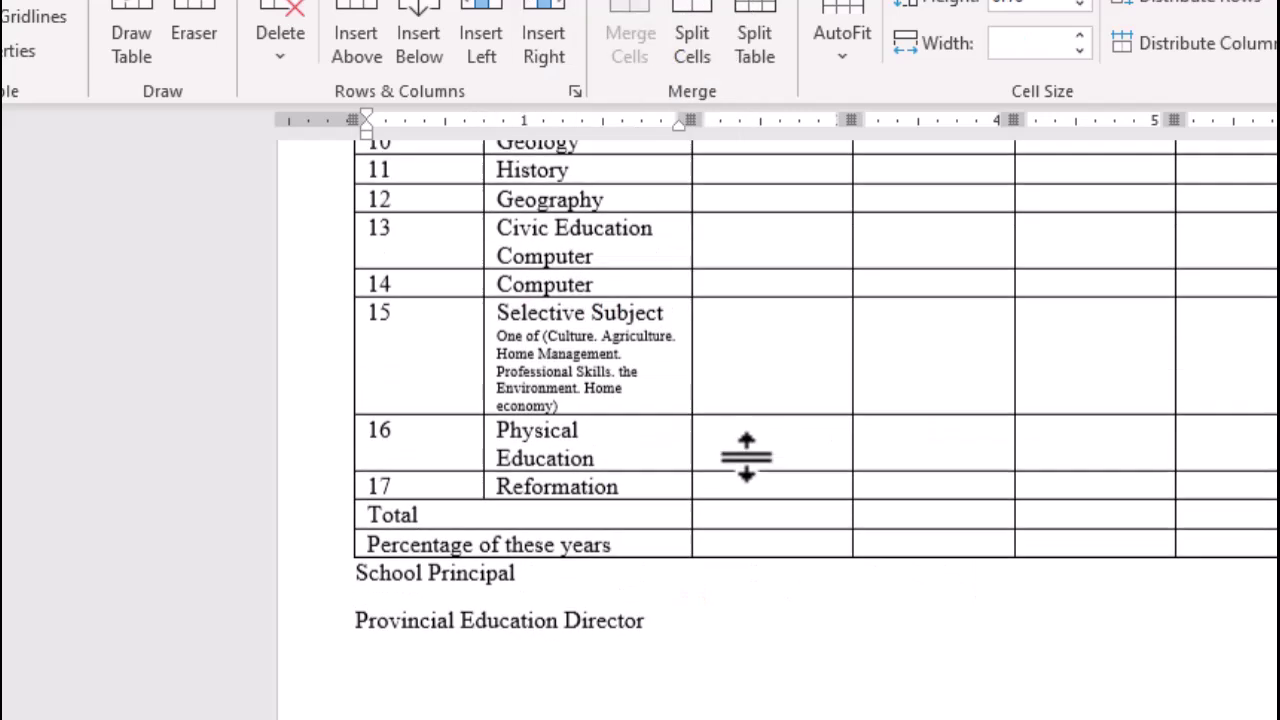
{"action": "scroll", "coordinate": [690, 511], "scroll_direction": "up", "scroll_amount": 9}
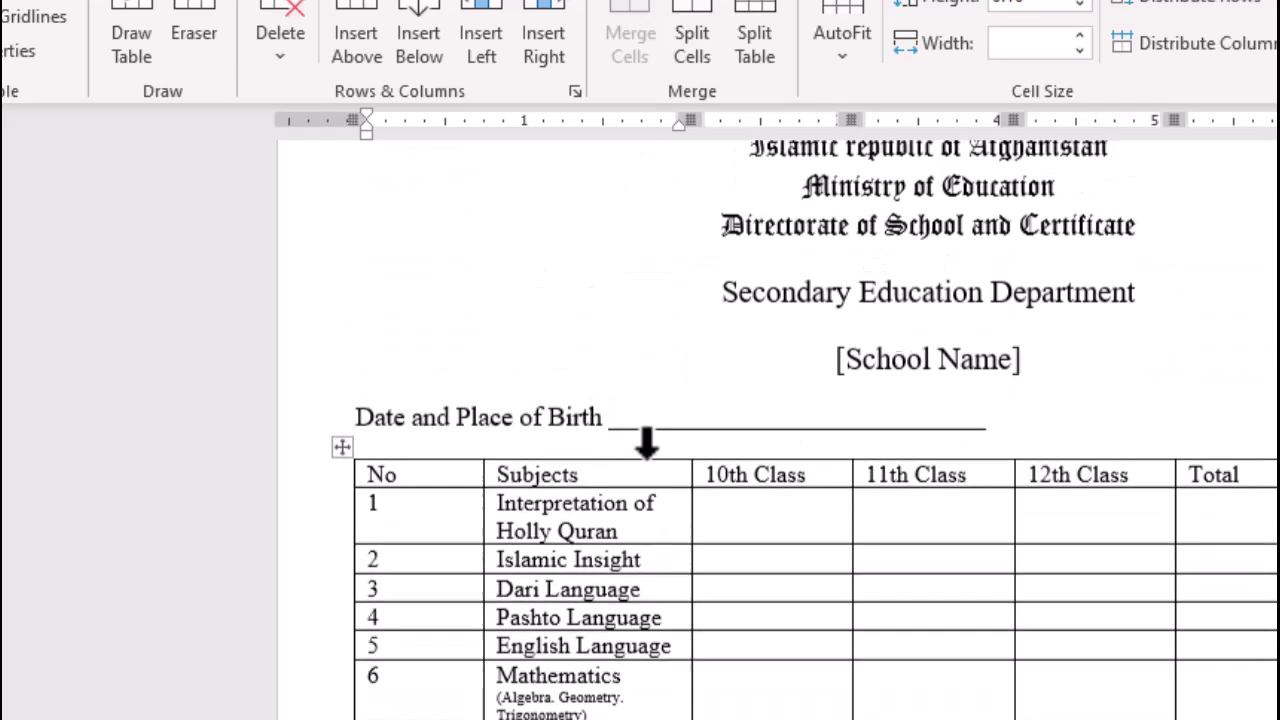
{"action": "left_click_drag", "start_coordinate": [484, 480], "coordinate": [420, 478]}
{"action": "scroll", "coordinate": [720, 447], "scroll_direction": "down", "scroll_amount": 5}
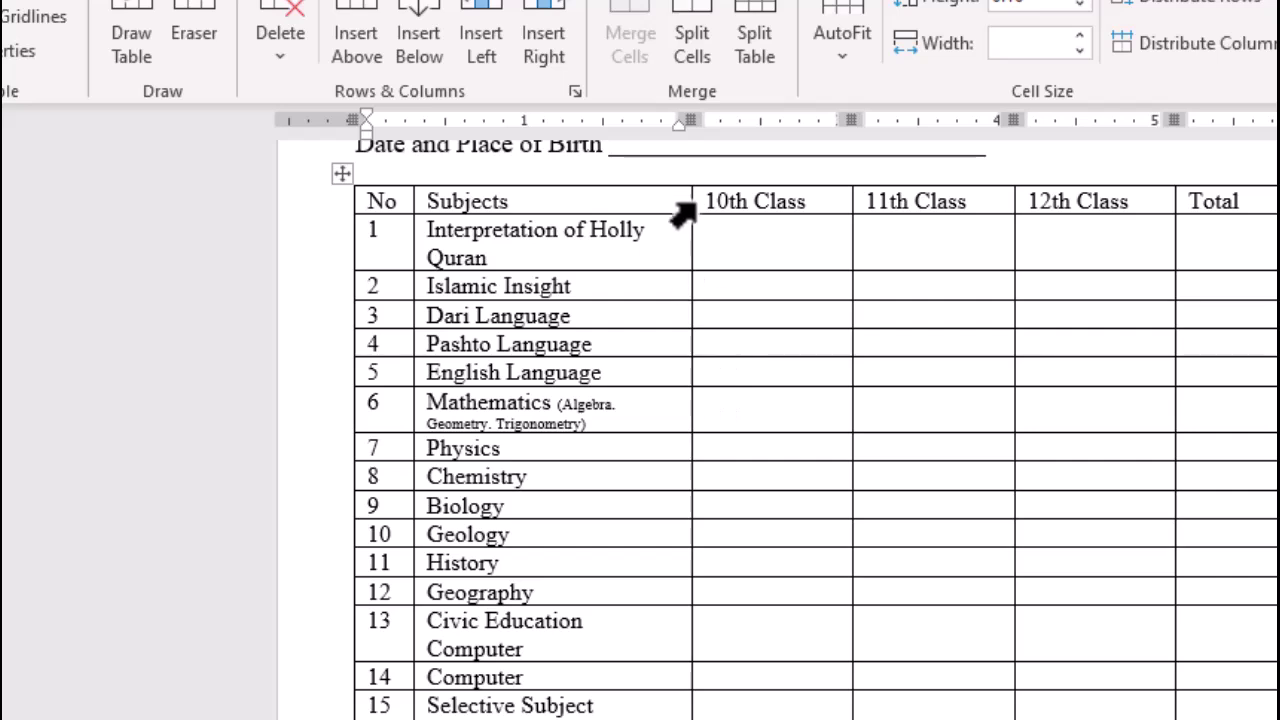
{"action": "left_click_drag", "start_coordinate": [690, 200], "coordinate": [718, 200]}
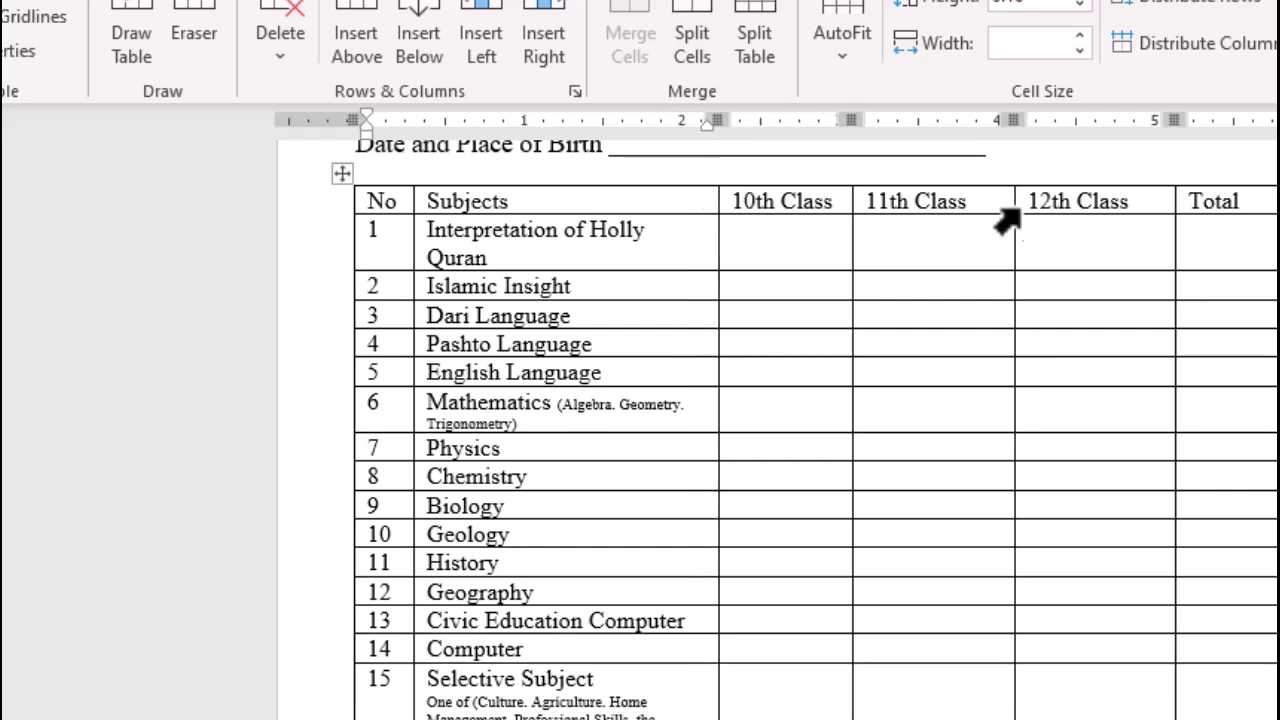
Step: Narrow the 11th Class, 12th Class and Total columns, leaving the extra width to the Remarks column
{"action": "mouse_move", "coordinate": [1012, 201]}
{"action": "left_mouse_down"}
{"action": "mouse_move", "coordinate": [974, 201]}
{"action": "mouse_move", "coordinate": [991, 200]}
{"action": "left_mouse_up"}
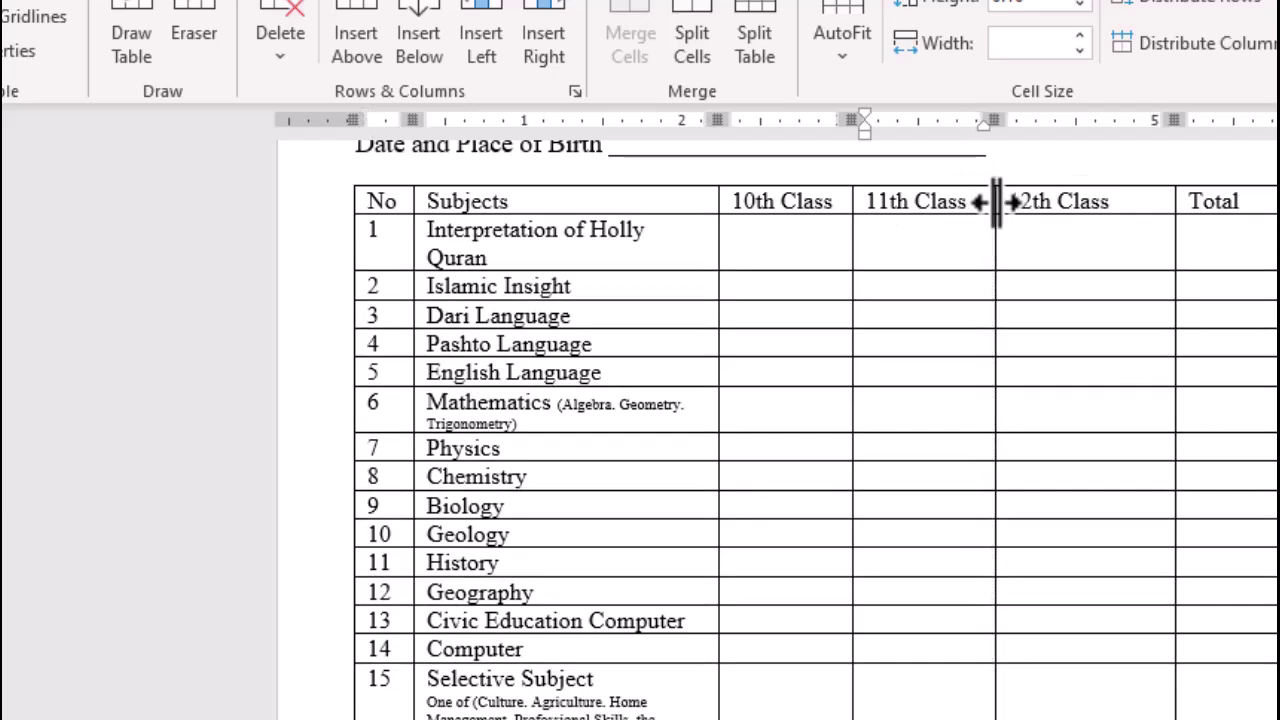
{"action": "left_click_drag", "start_coordinate": [1170, 200], "coordinate": [1148, 196]}
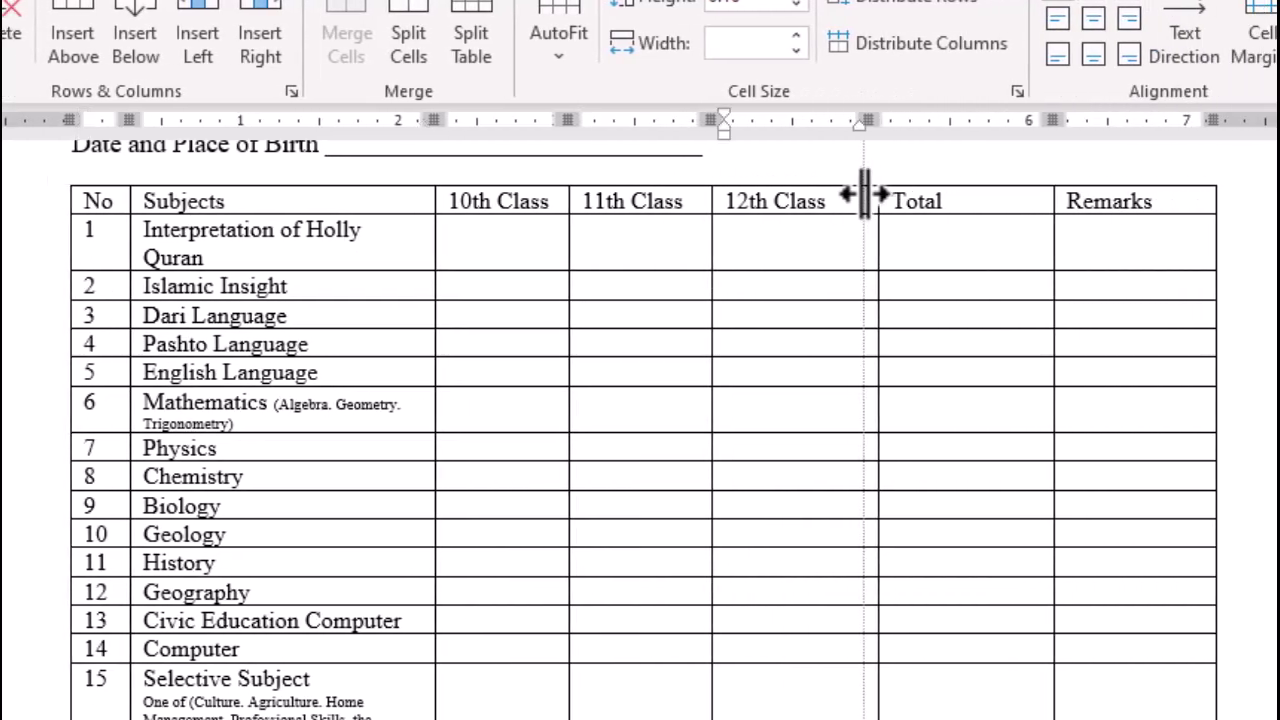
{"action": "left_click_drag", "start_coordinate": [864, 197], "coordinate": [848, 199]}
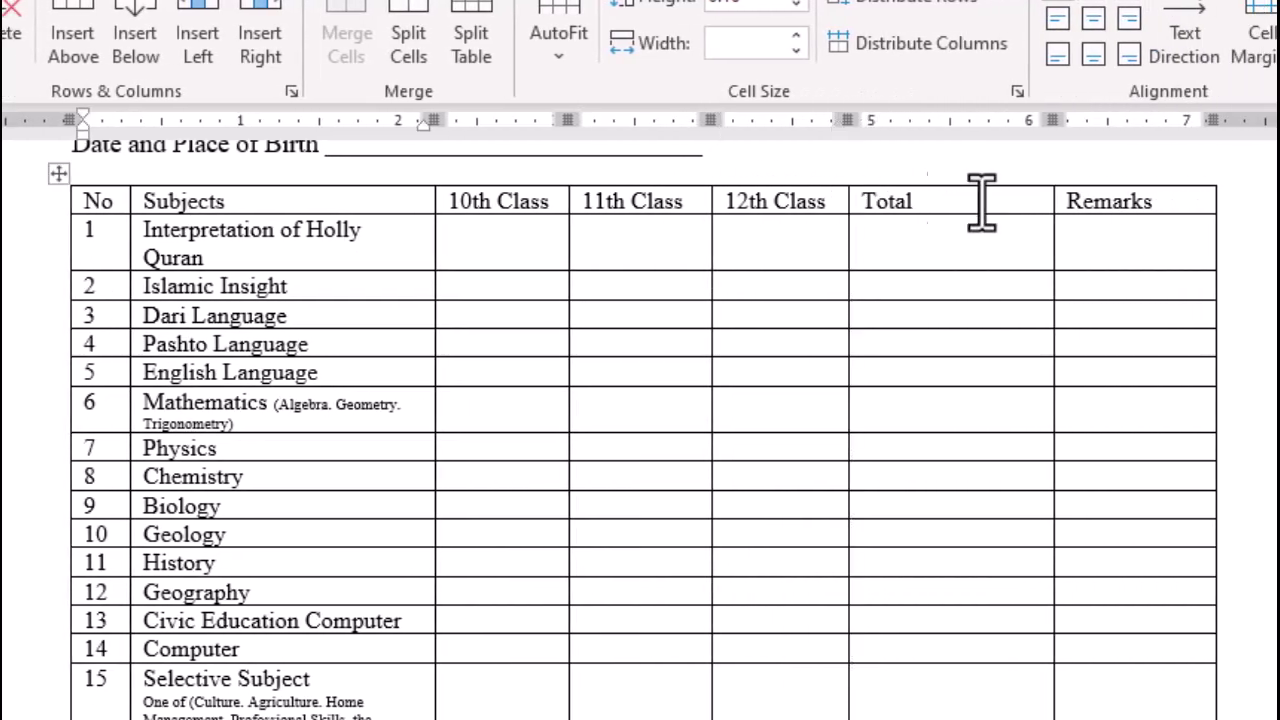
{"action": "left_click_drag", "start_coordinate": [1050, 201], "coordinate": [957, 201]}
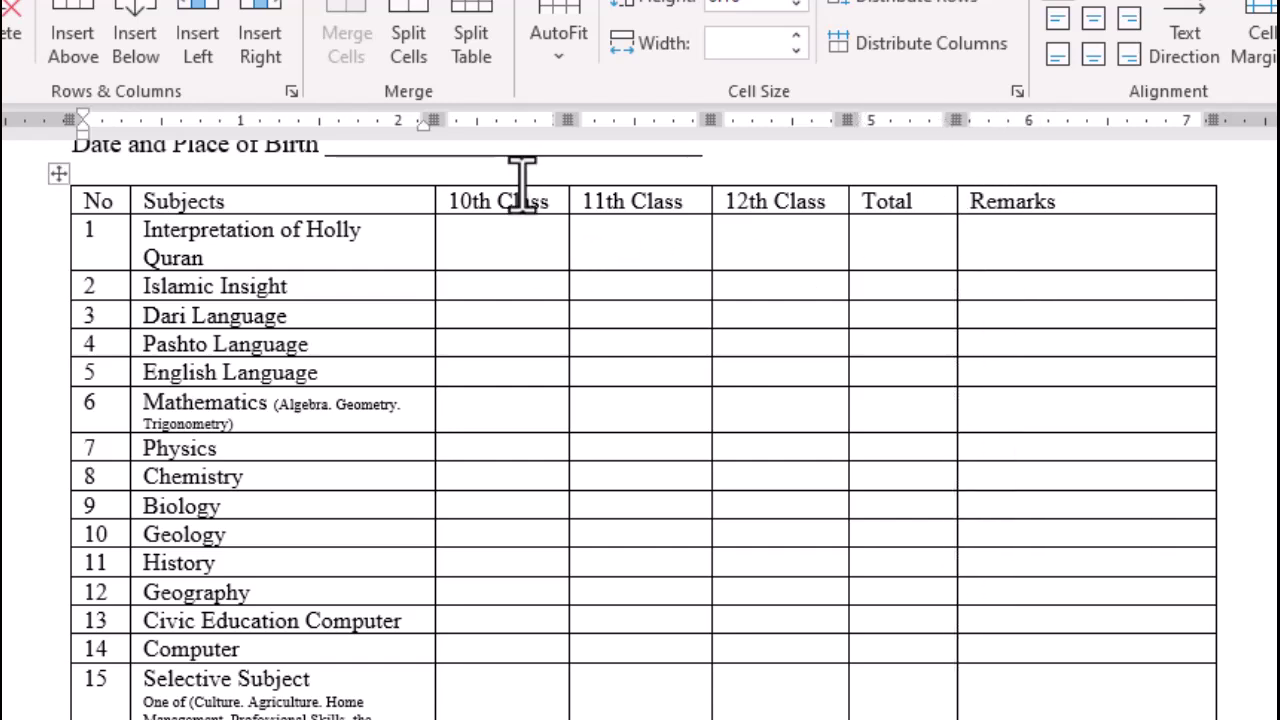
Step: Distribute the 10th Class, 11th Class and 12th Class columns to equal widths
{"action": "left_click_drag", "start_coordinate": [518, 170], "coordinate": [786, 174]}
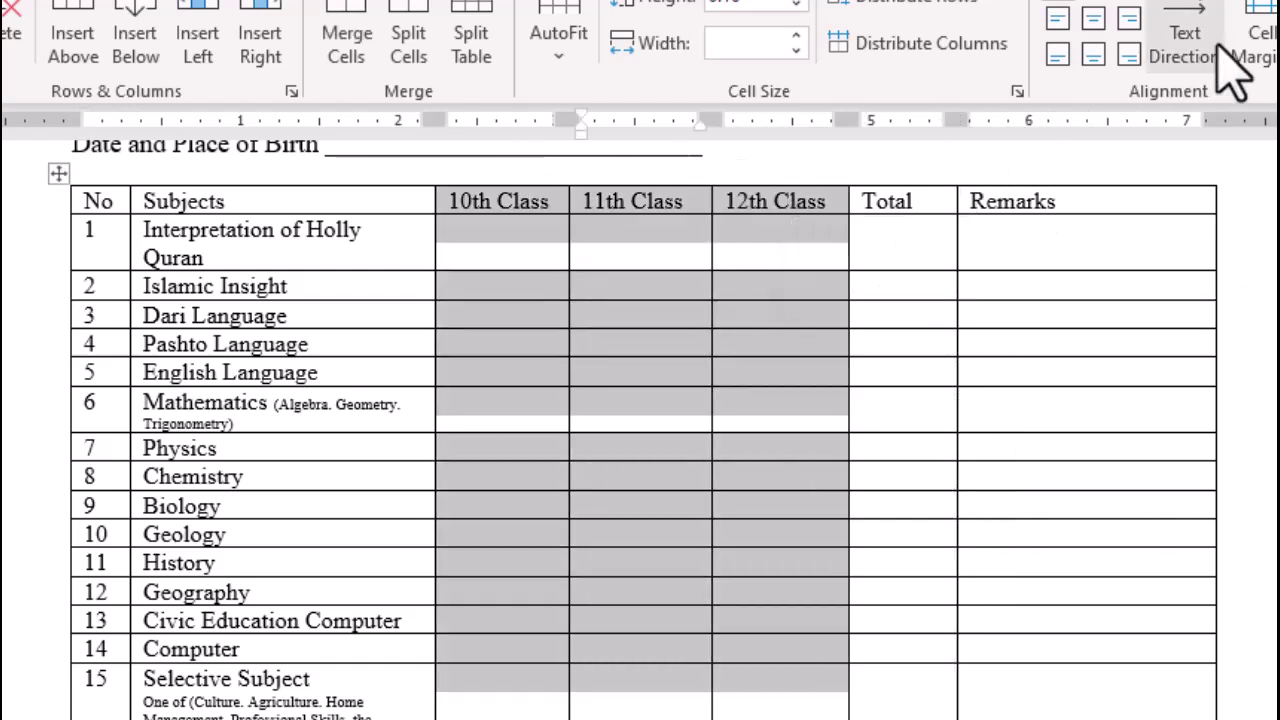
{"action": "left_click", "coordinate": [855, 46]}
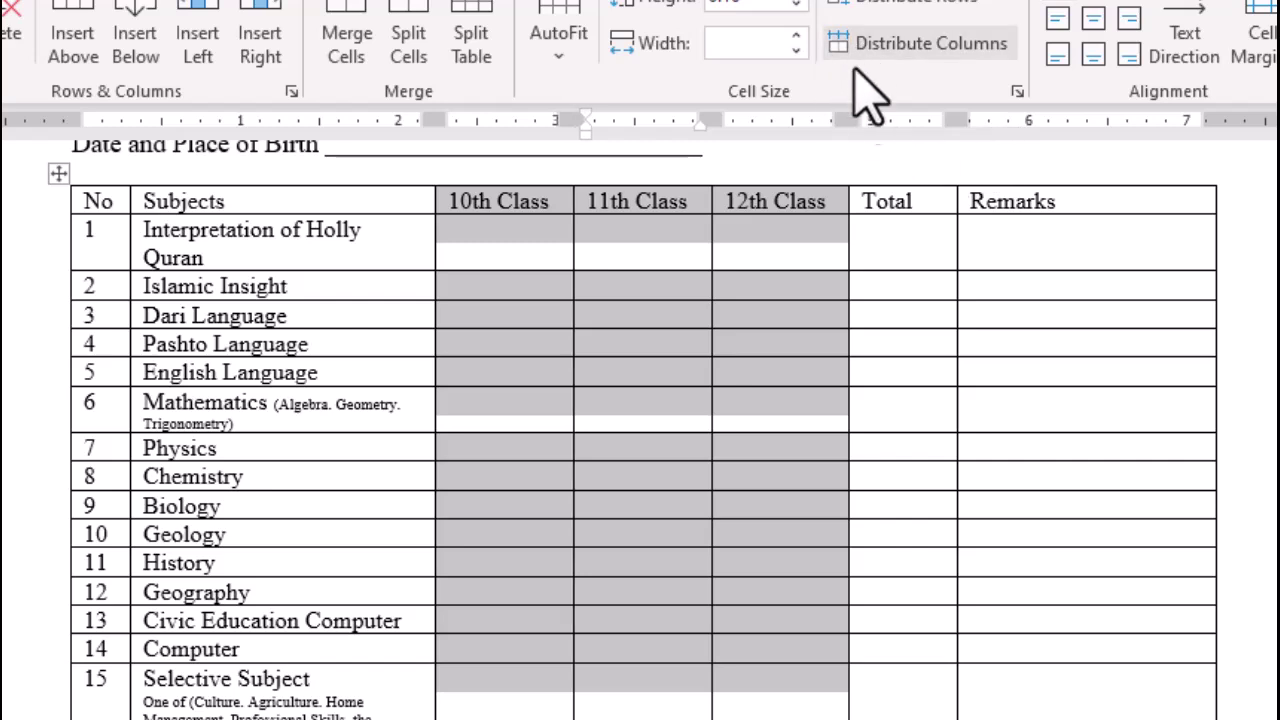
{"action": "left_click", "coordinate": [523, 420]}
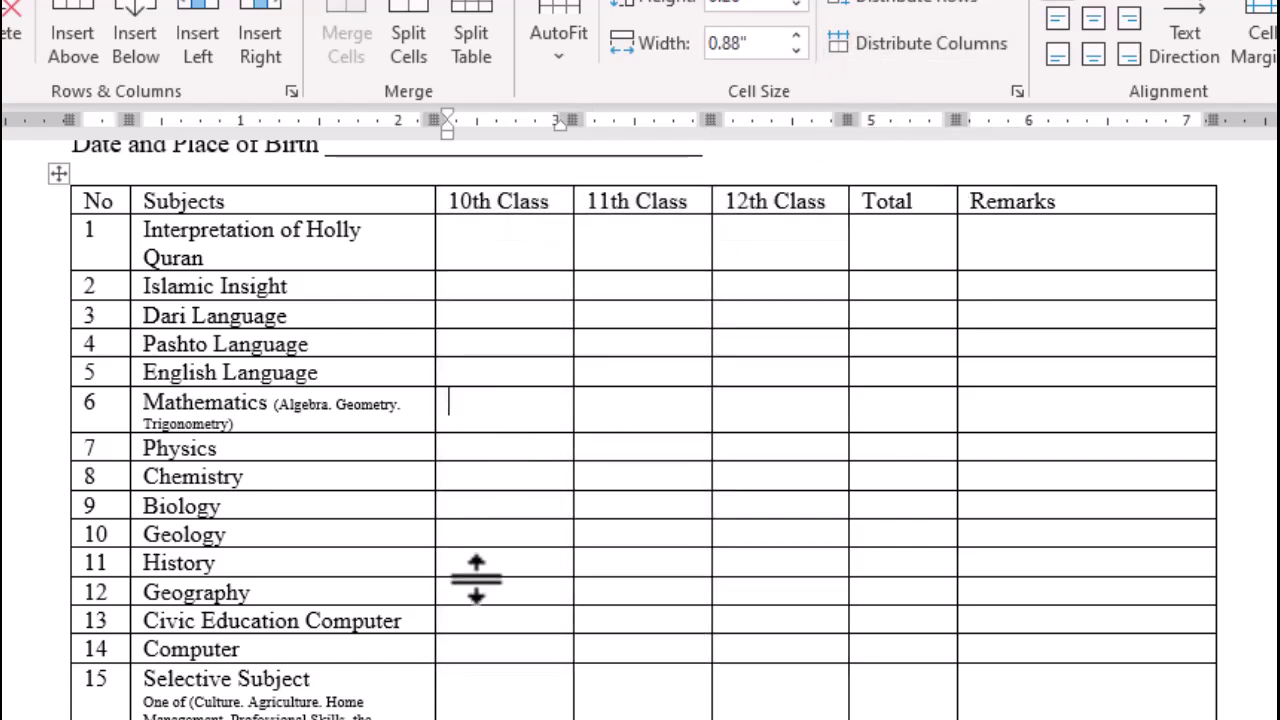
Step: Center the Remarks heading in its cell and make the whole table header row bold
{"action": "left_click", "coordinate": [1004, 201]}
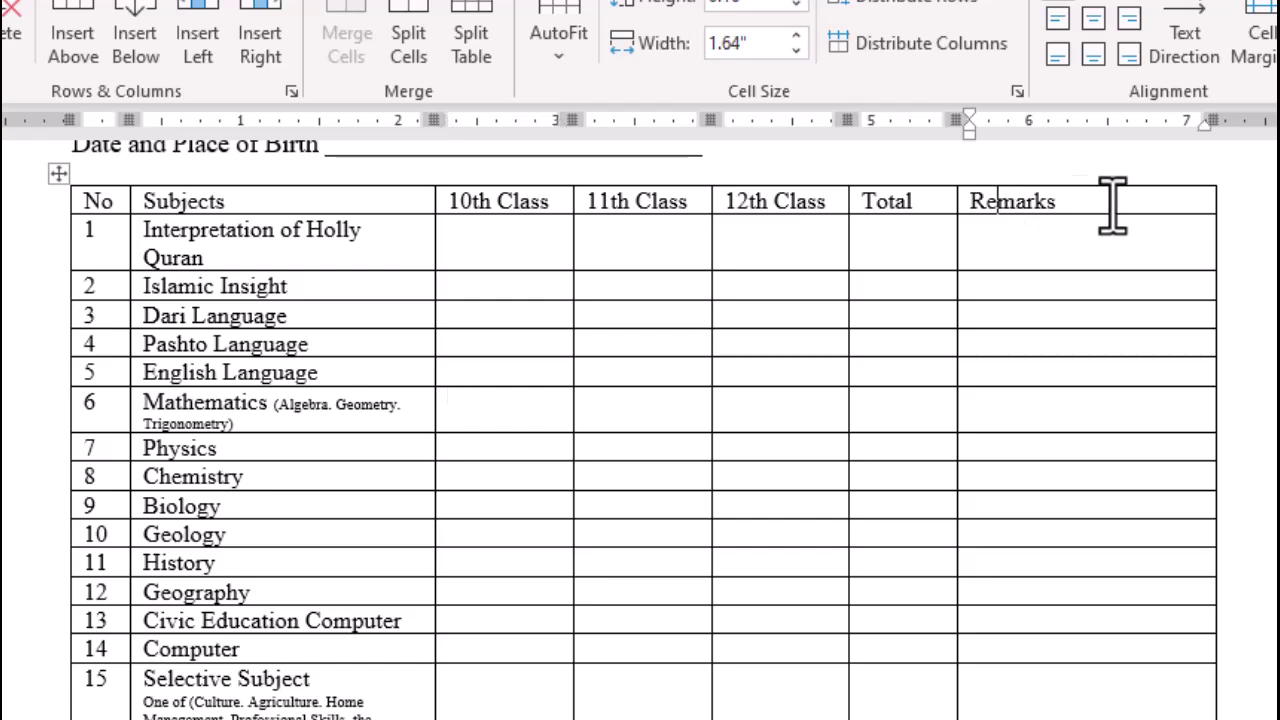
{"action": "left_click", "coordinate": [1093, 19]}
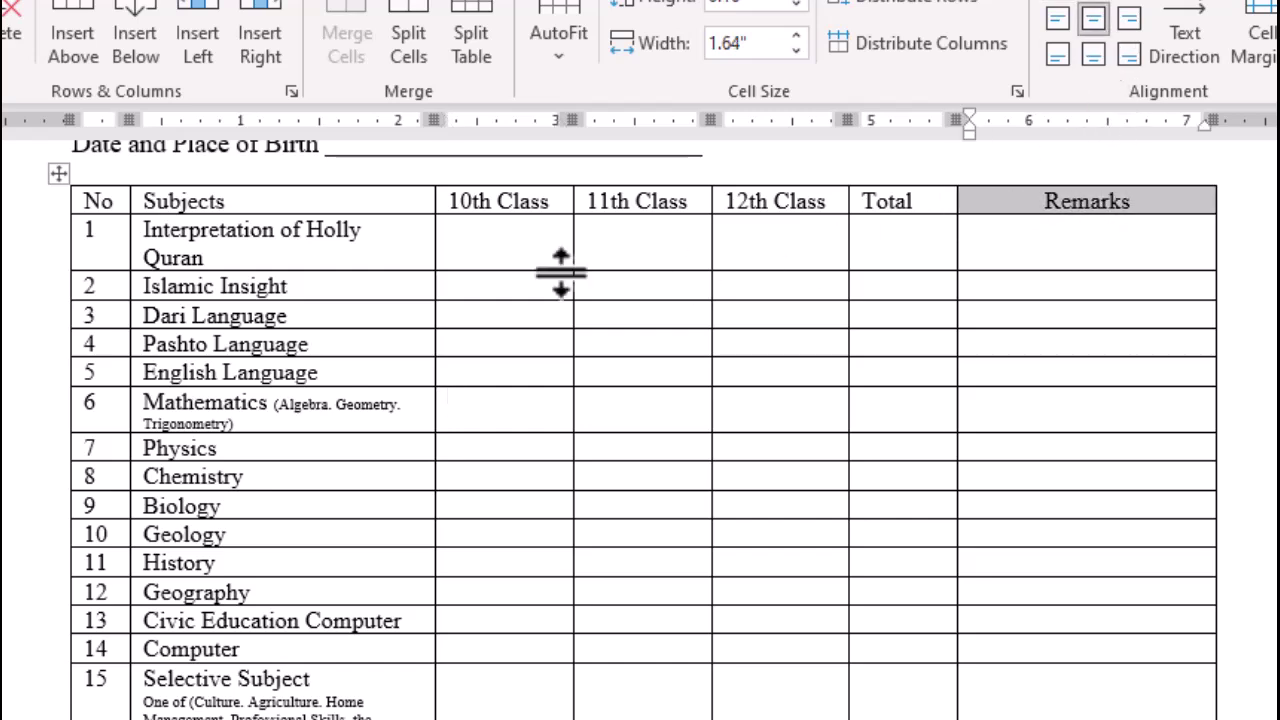
{"action": "left_click_drag", "start_coordinate": [103, 201], "coordinate": [1137, 194]}
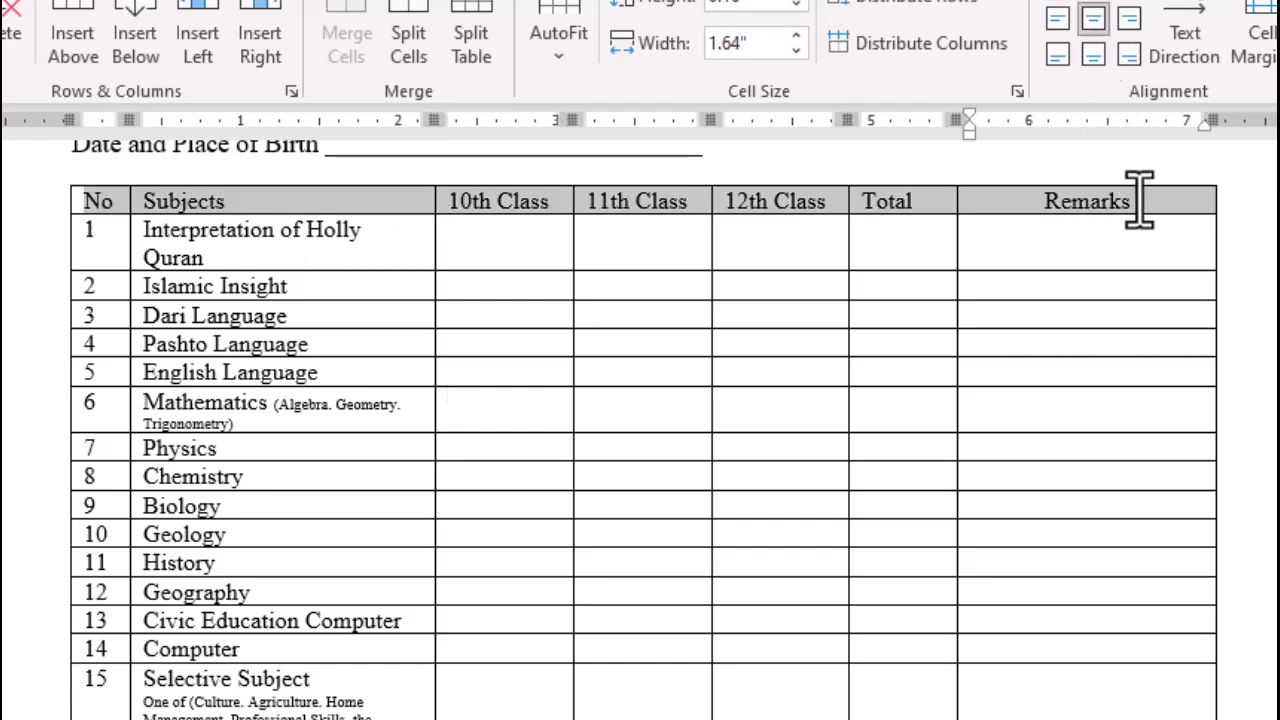
{"action": "key", "text": "ctrl+b"}
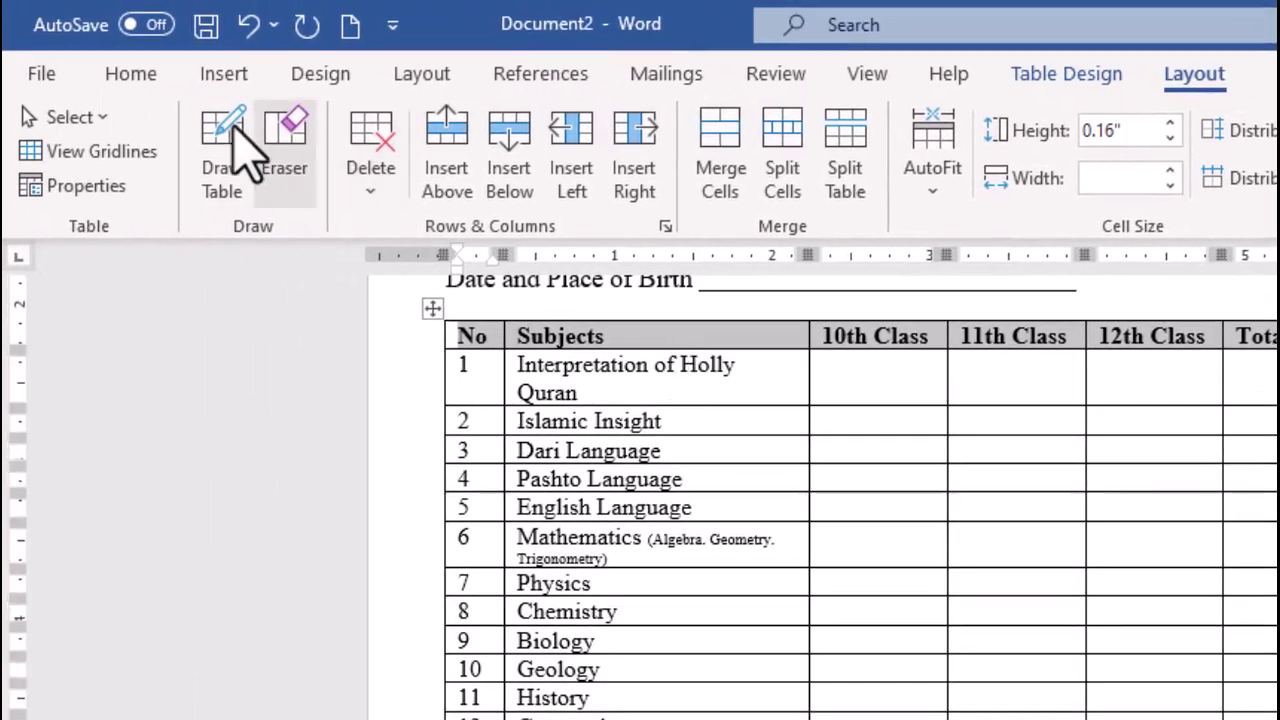
Step: Increase the header row's text to 12 pt and make the row slightly taller
{"action": "left_click", "coordinate": [92, 62]}
{"action": "left_click", "coordinate": [470, 114]}
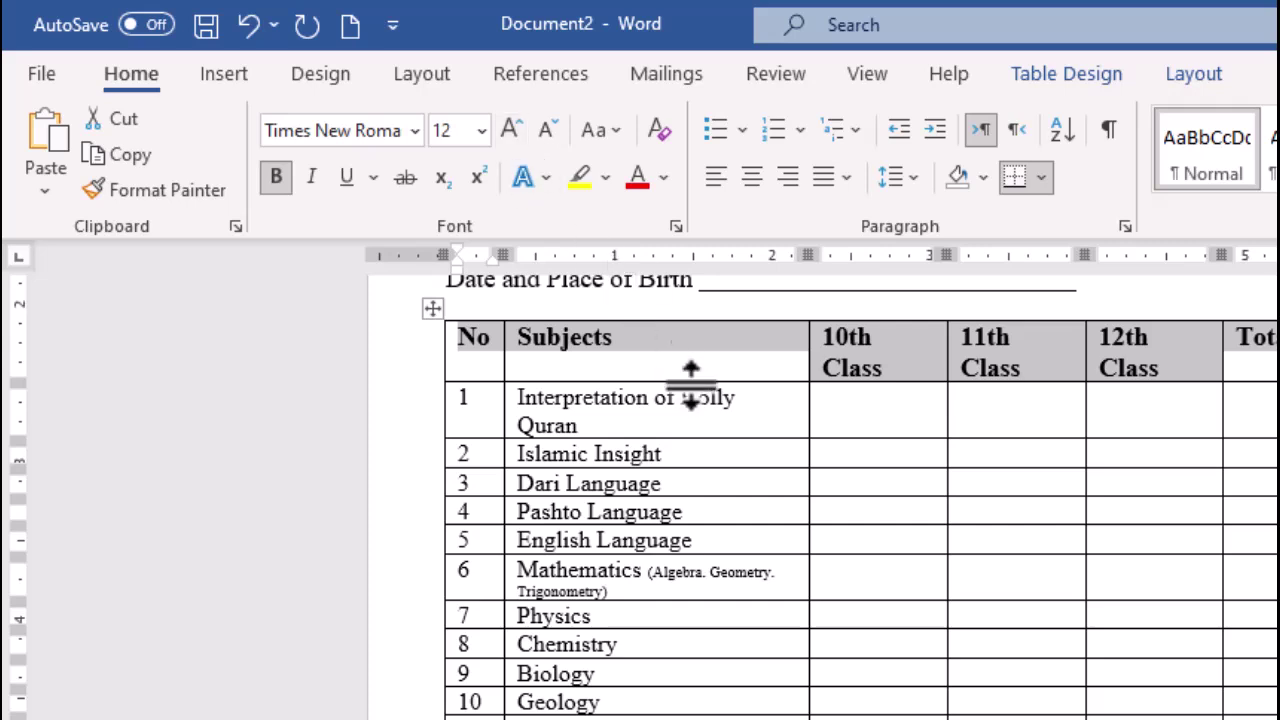
{"action": "left_click_drag", "start_coordinate": [756, 381], "coordinate": [755, 392]}
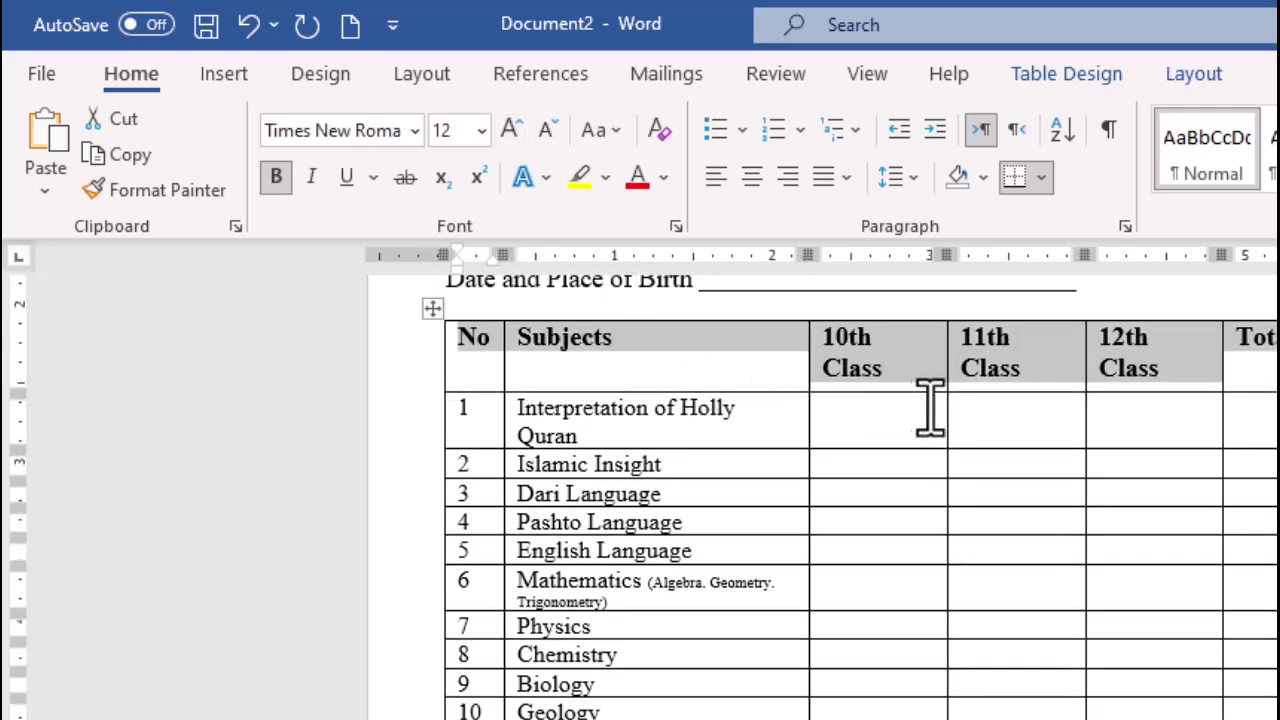
Step: Format the "th" in the 10th Class, 11th Class and 12th Class headings as superscript
{"action": "left_click", "coordinate": [857, 340]}
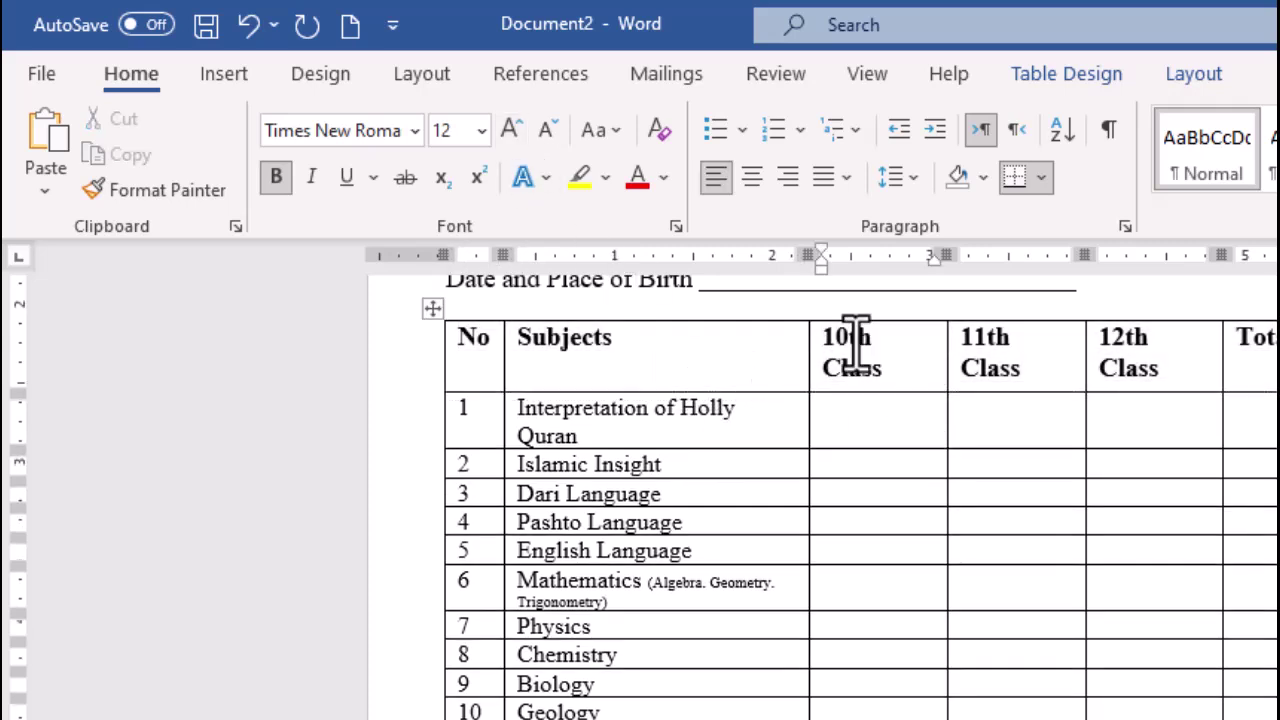
{"action": "left_click_drag", "start_coordinate": [872, 345], "coordinate": [871, 342]}
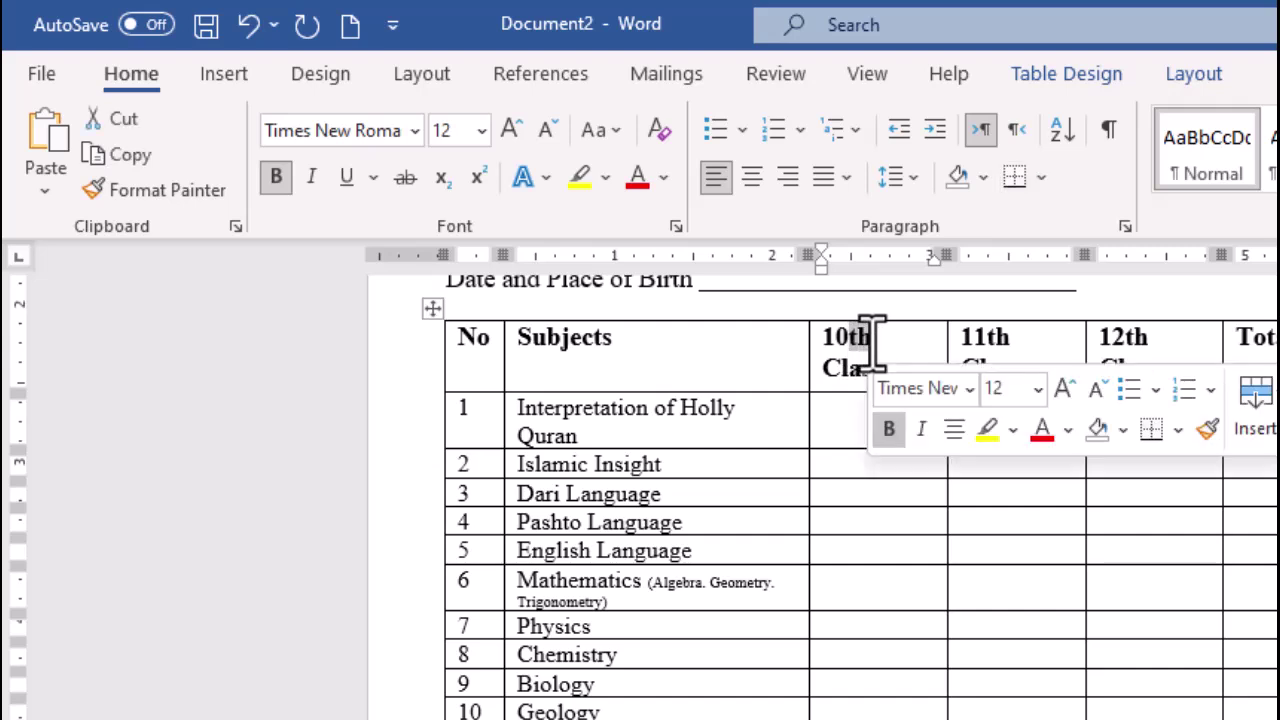
{"action": "left_click", "coordinate": [479, 177]}
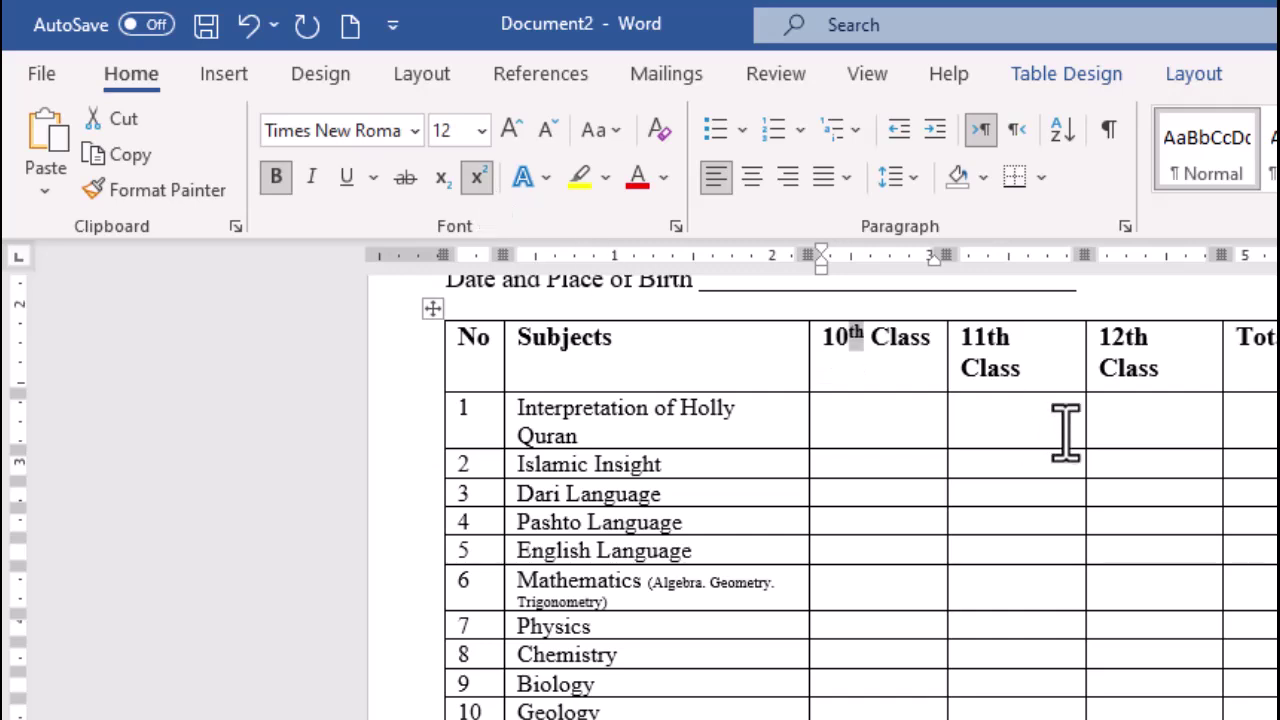
{"action": "left_click_drag", "start_coordinate": [1005, 345], "coordinate": [984, 345]}
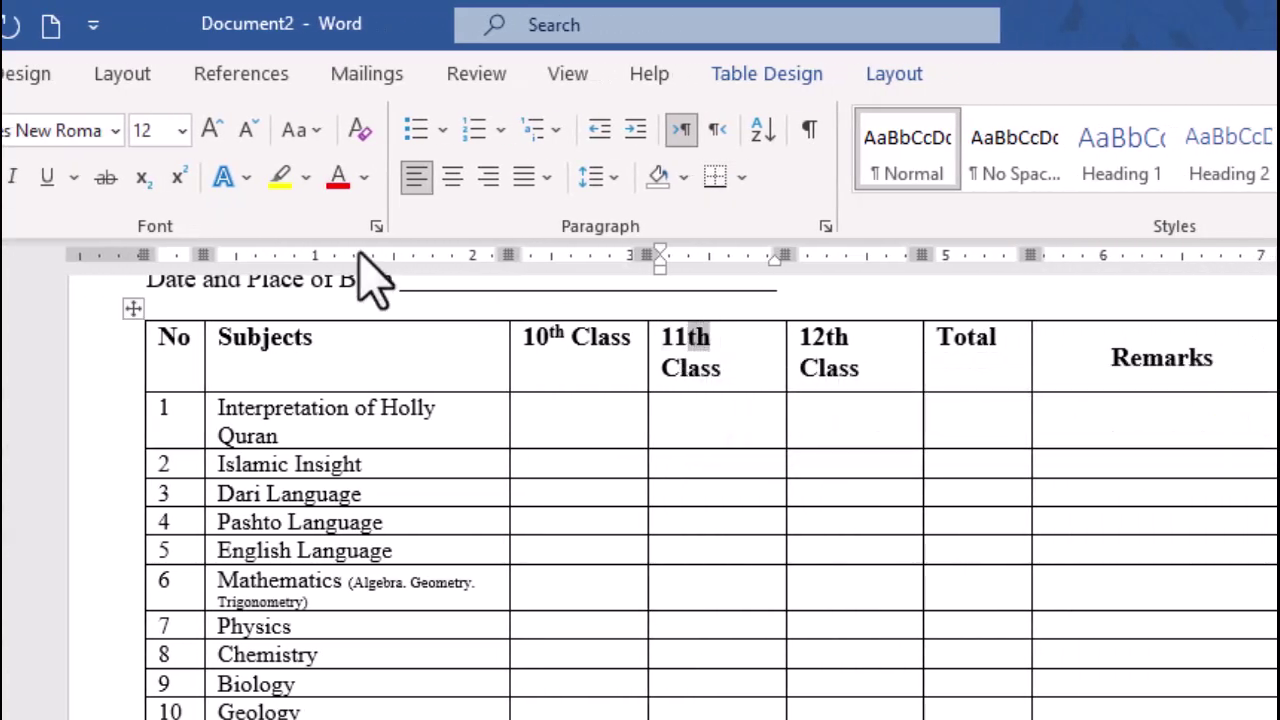
{"action": "left_click", "coordinate": [178, 177]}
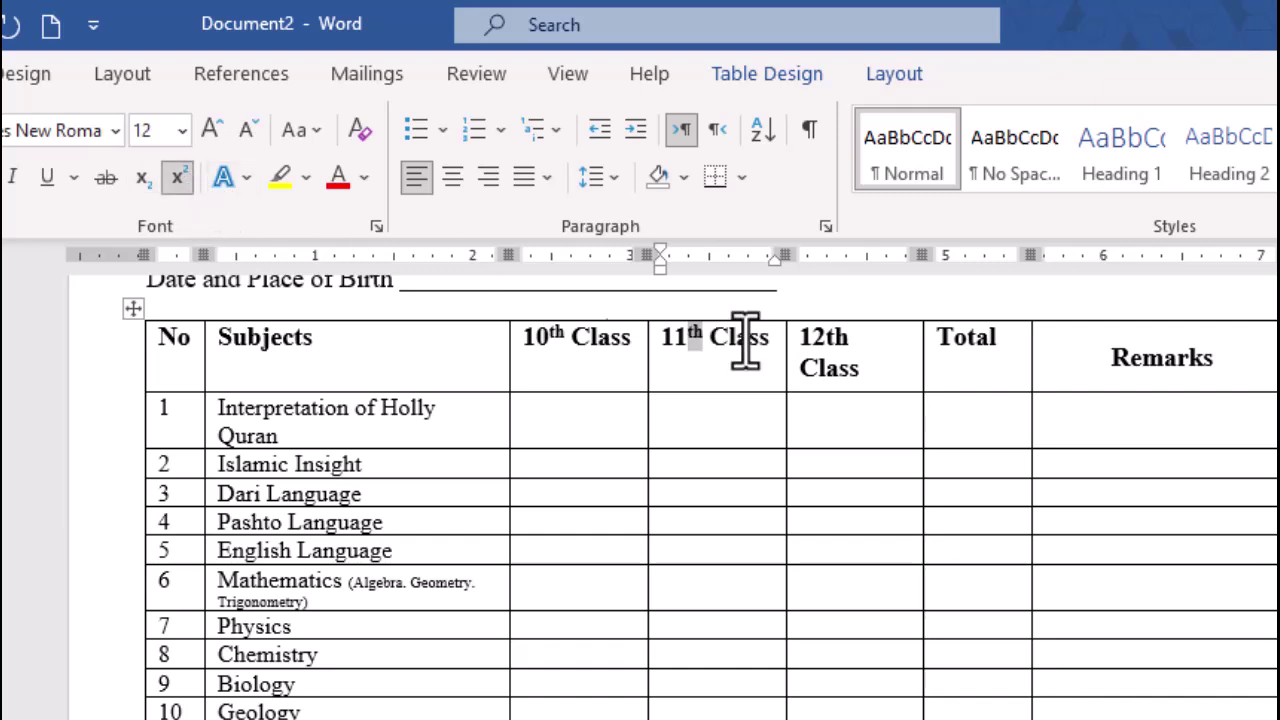
{"action": "left_click", "coordinate": [836, 340]}
{"action": "left_click_drag", "start_coordinate": [848, 345], "coordinate": [850, 346]}
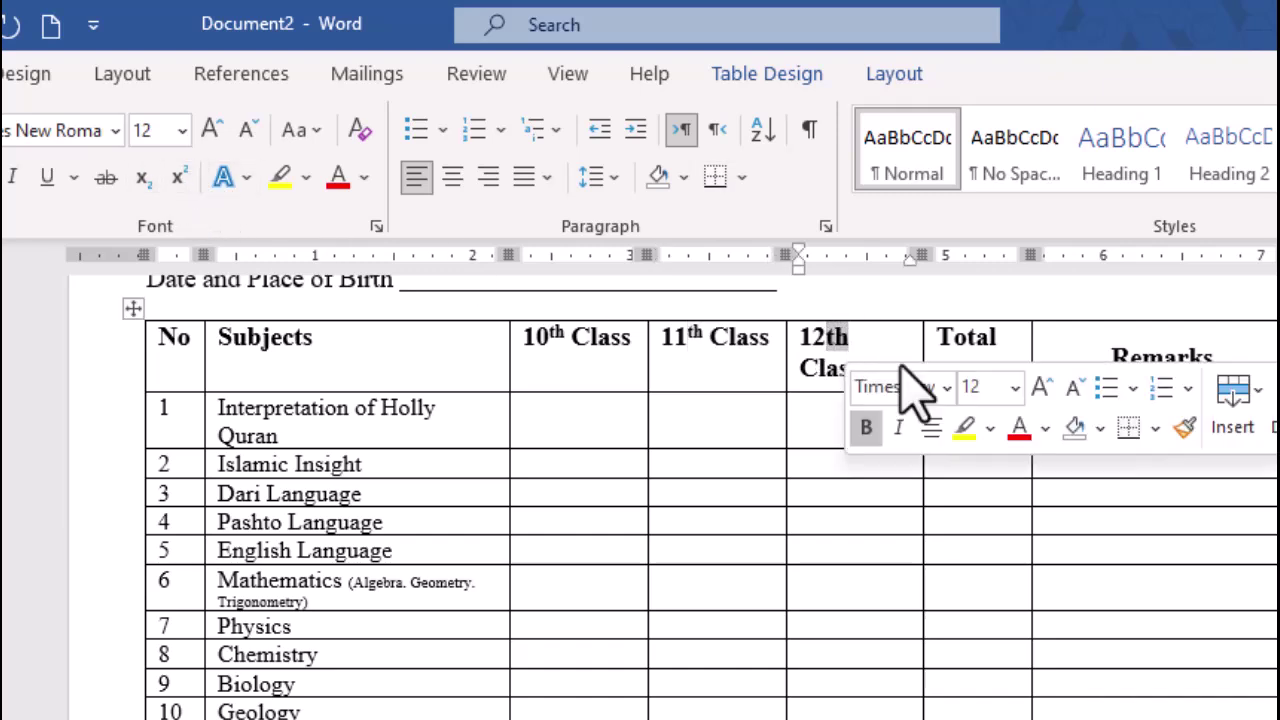
{"action": "left_click", "coordinate": [178, 177]}
{"action": "left_click", "coordinate": [962, 443]}
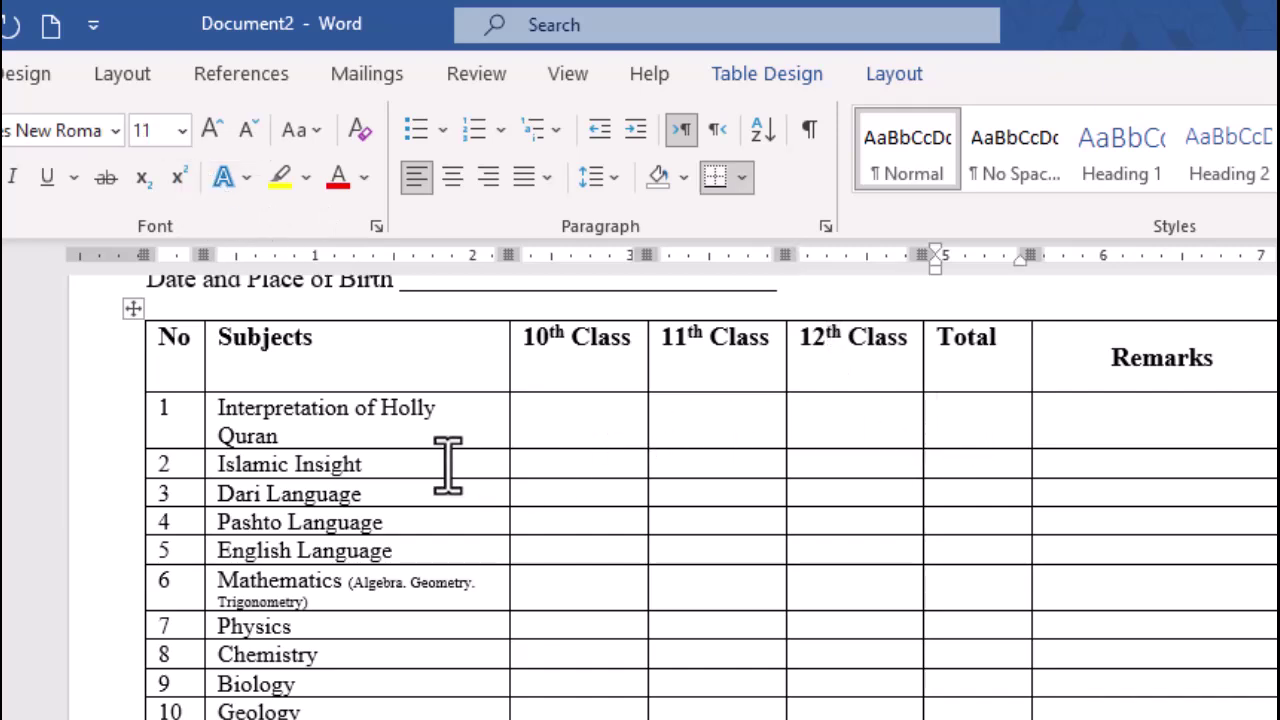
Step: Widen the Subjects column so "Interpretation of Holly Quran" fits on one line, and shift the class column borders to make room
{"action": "left_click_drag", "start_coordinate": [511, 378], "coordinate": [519, 378]}
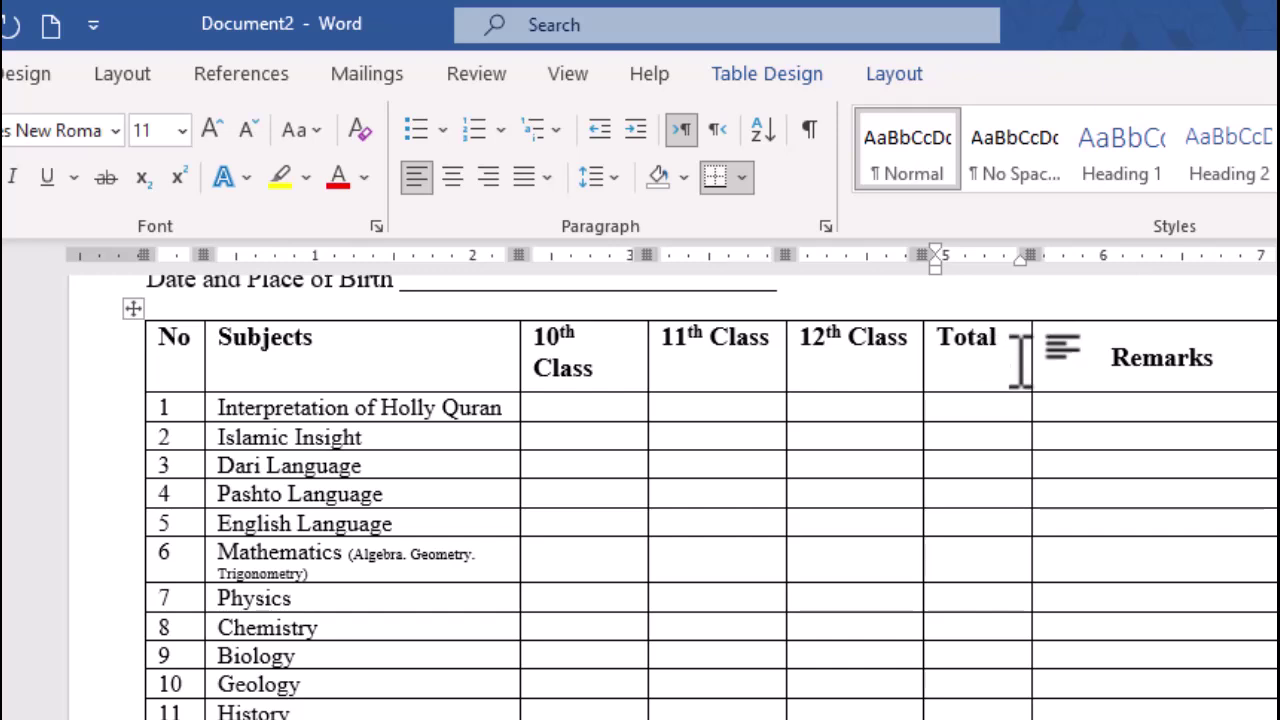
{"action": "left_click_drag", "start_coordinate": [922, 352], "coordinate": [934, 353]}
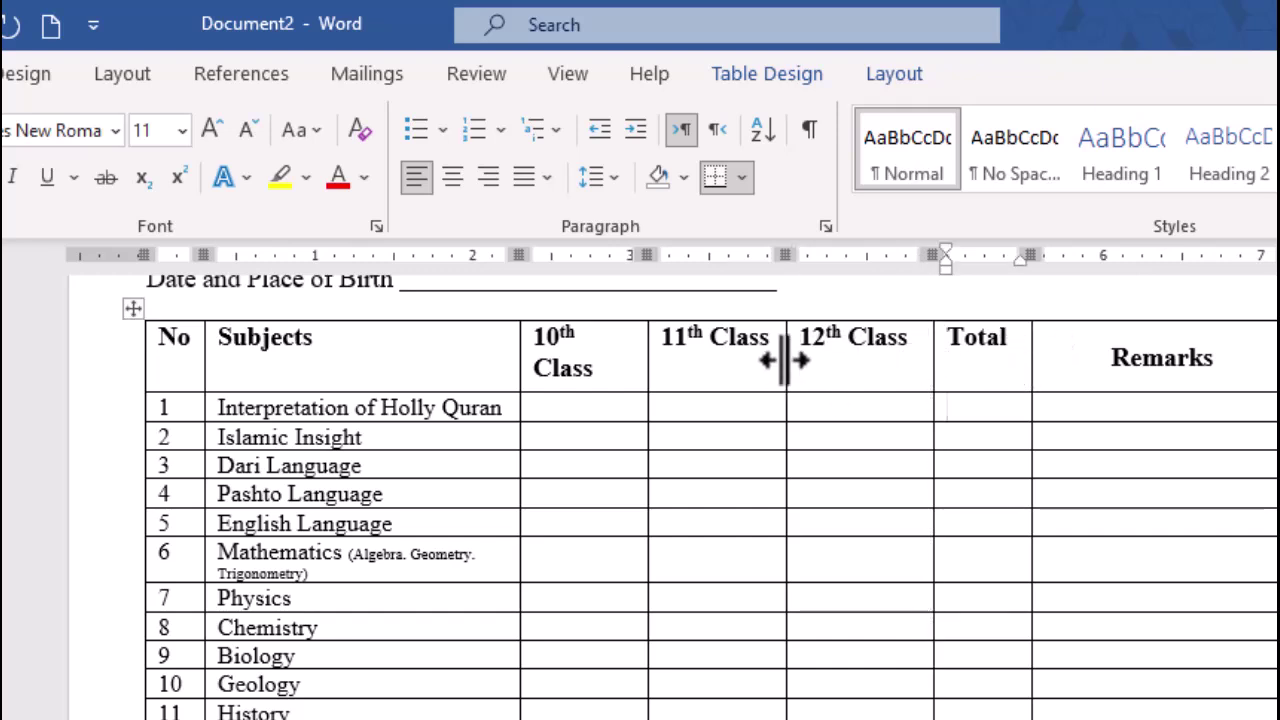
{"action": "left_click_drag", "start_coordinate": [786, 360], "coordinate": [795, 360]}
{"action": "left_click_drag", "start_coordinate": [648, 360], "coordinate": [665, 358]}
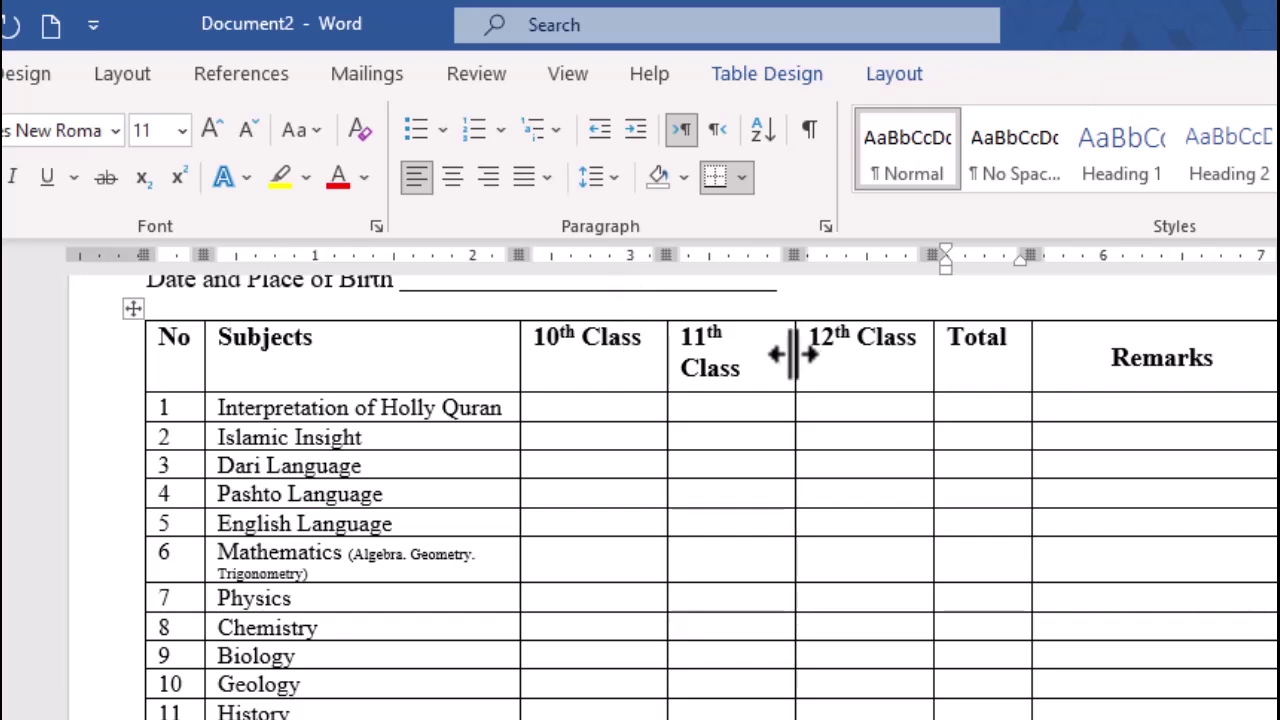
Step: Distribute the three class columns evenly again after the Subjects column's widening
{"action": "left_click_drag", "start_coordinate": [640, 312], "coordinate": [849, 306]}
{"action": "left_click", "coordinate": [893, 75]}
{"action": "left_click", "coordinate": [965, 182]}
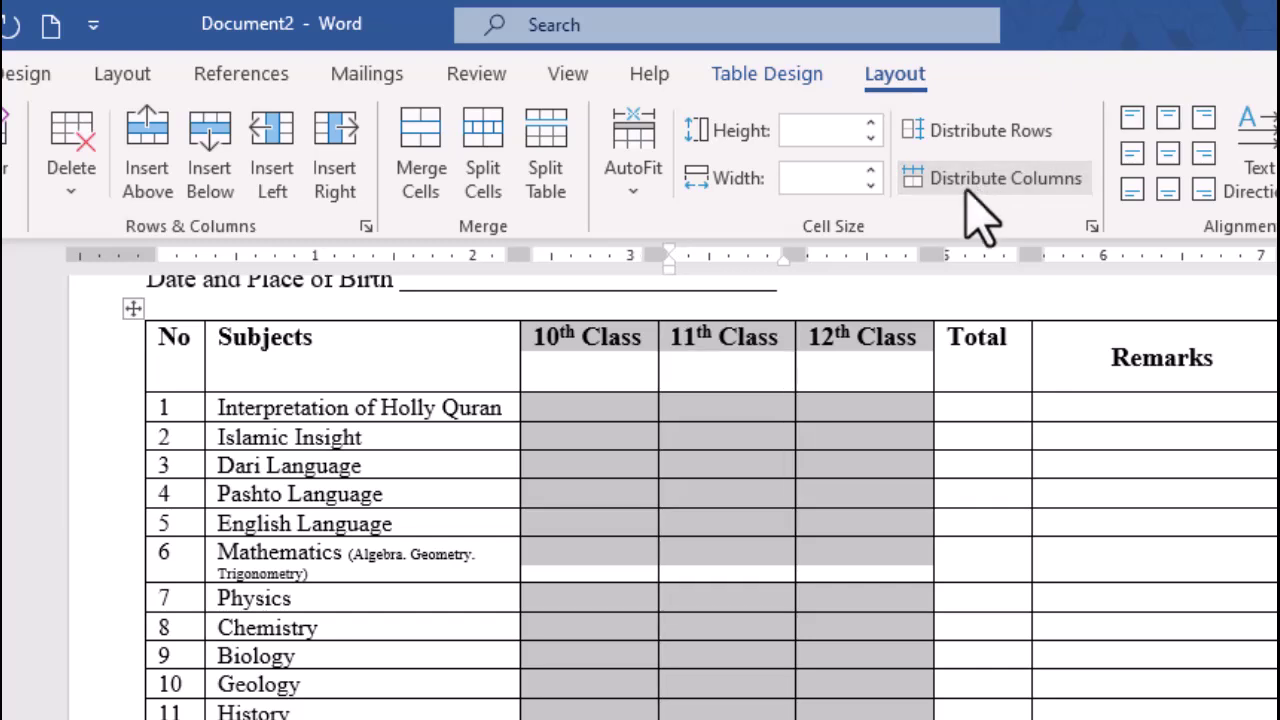
{"action": "left_click", "coordinate": [766, 418]}
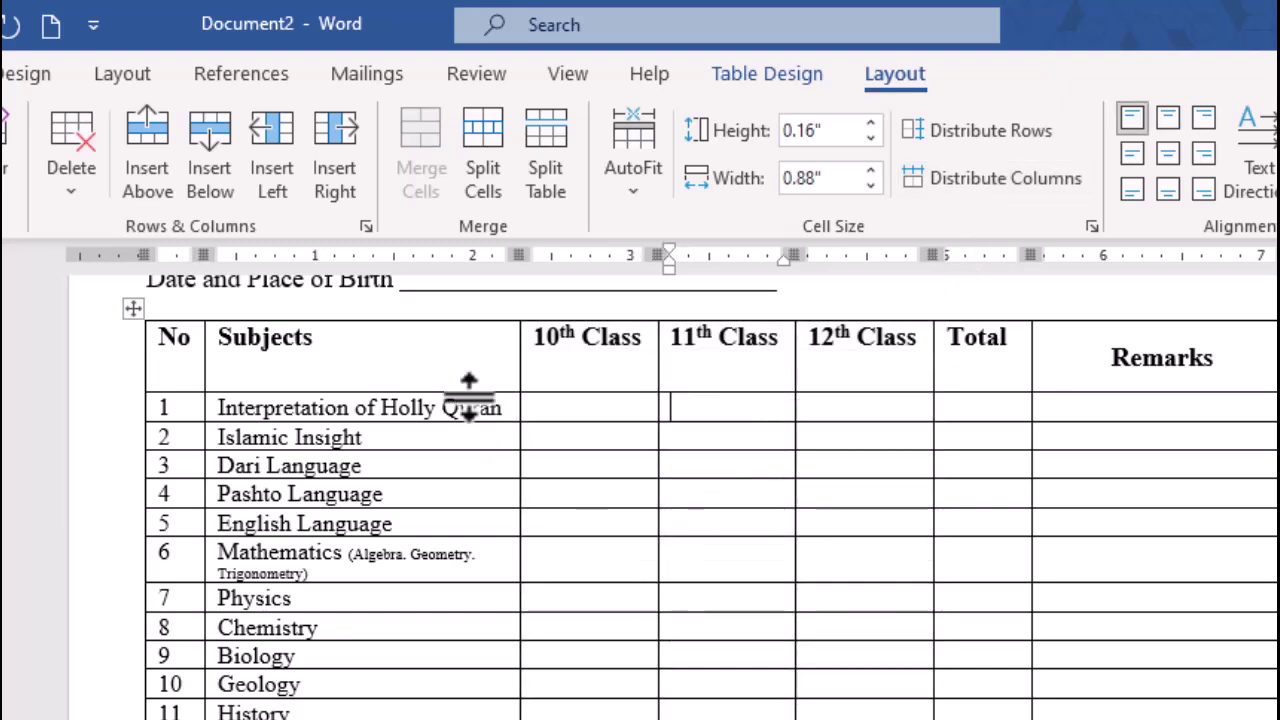
Step: Center all header row text both horizontally and vertically in its cells
{"action": "left_click_drag", "start_coordinate": [184, 365], "coordinate": [1074, 357]}
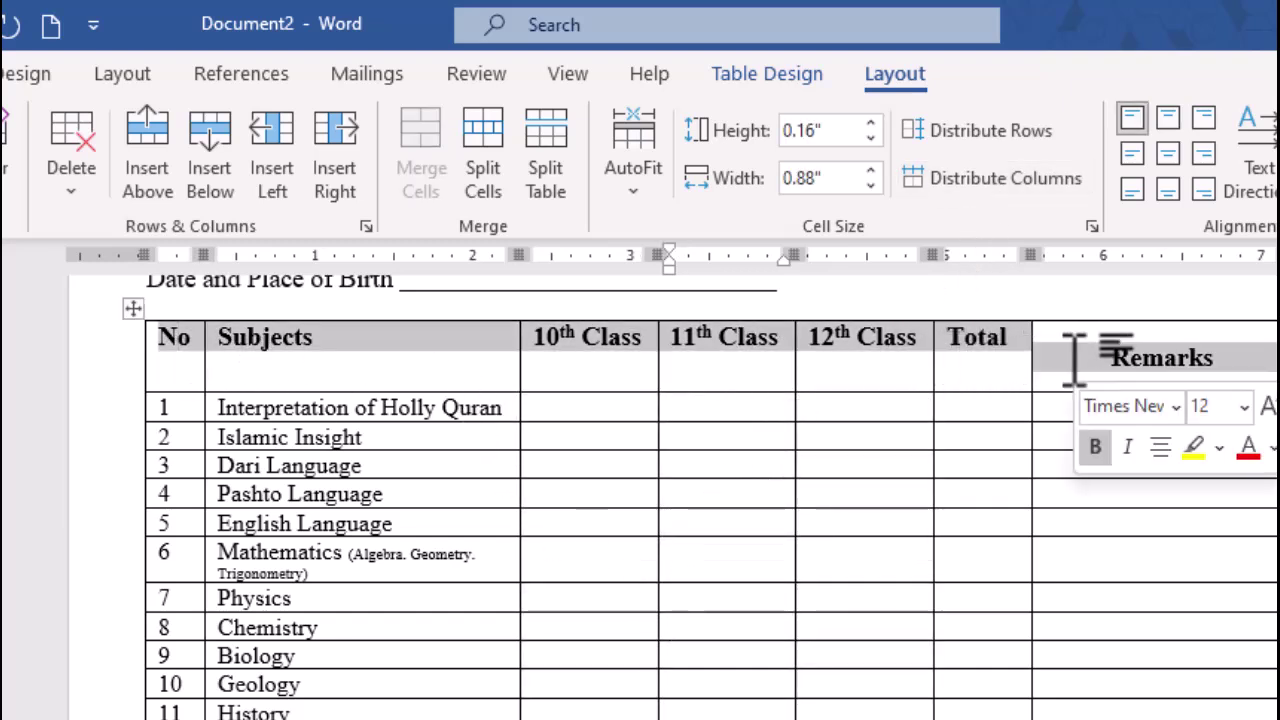
{"action": "left_click", "coordinate": [1167, 153]}
{"action": "left_click", "coordinate": [718, 358]}
Step: Apply light green shading to the entire table header row
{"action": "left_click", "coordinate": [767, 76]}
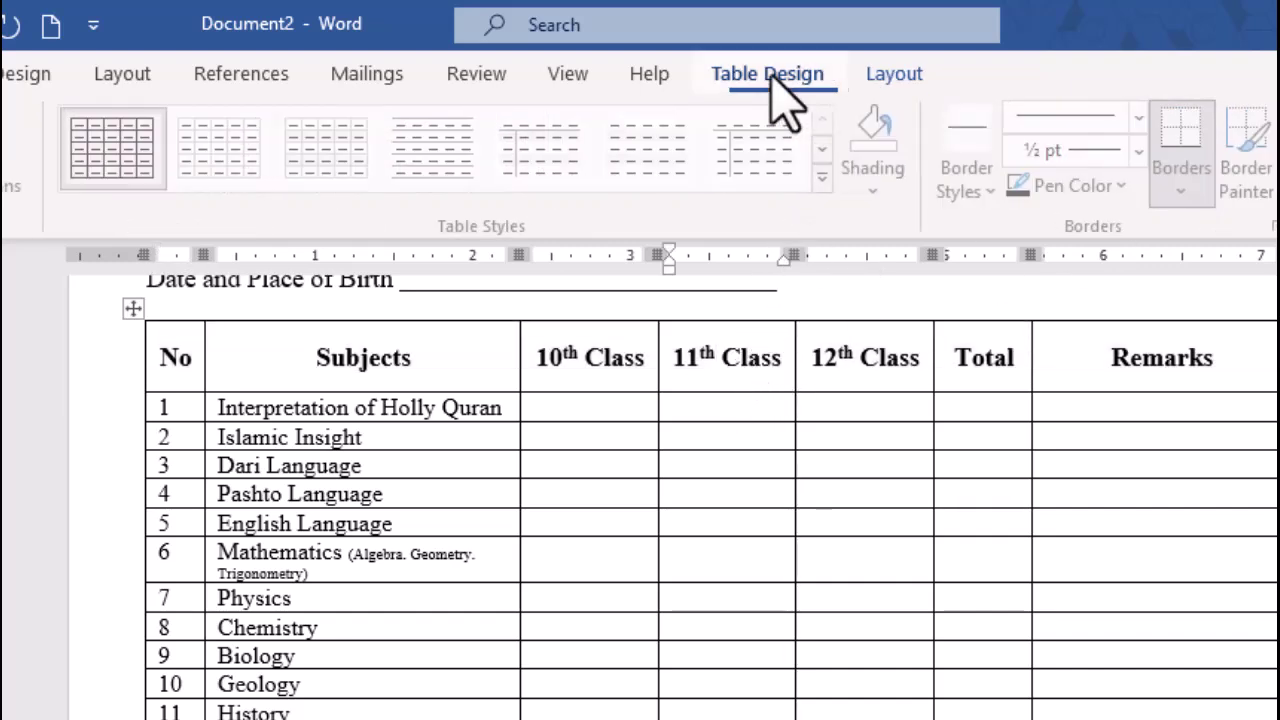
{"action": "left_click", "coordinate": [862, 192]}
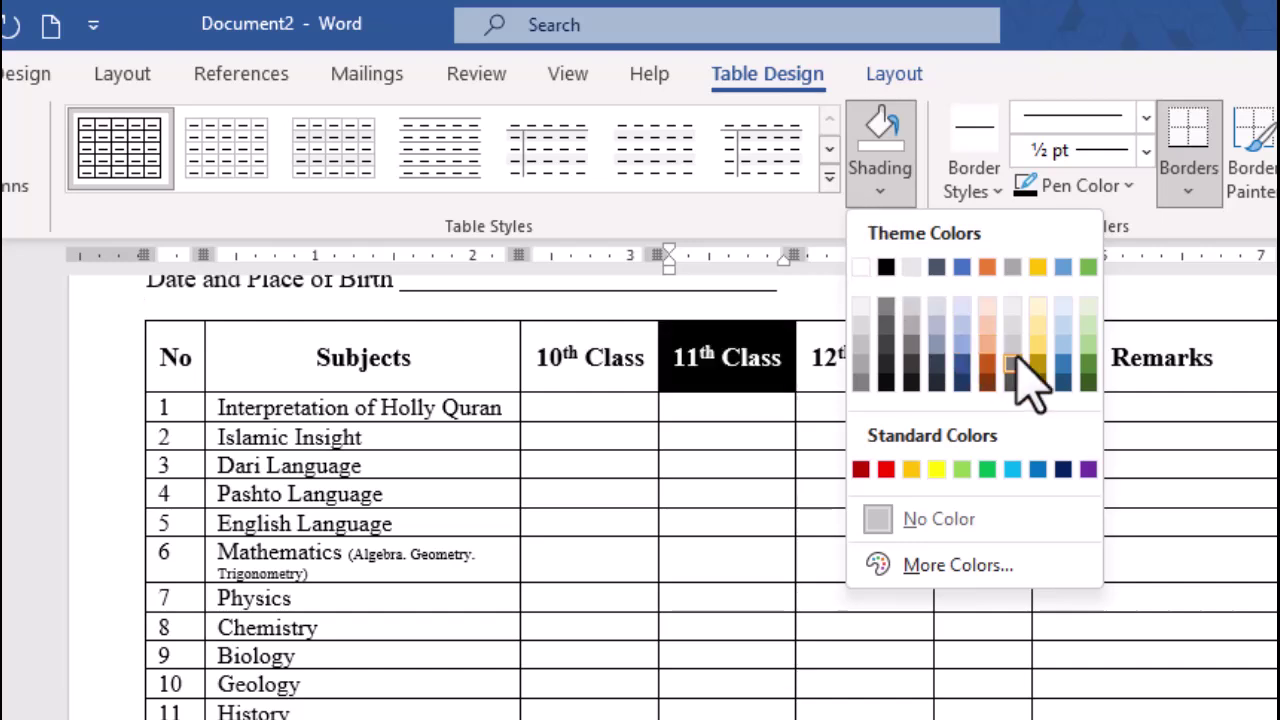
{"action": "left_click", "coordinate": [420, 314]}
{"action": "left_click", "coordinate": [109, 368]}
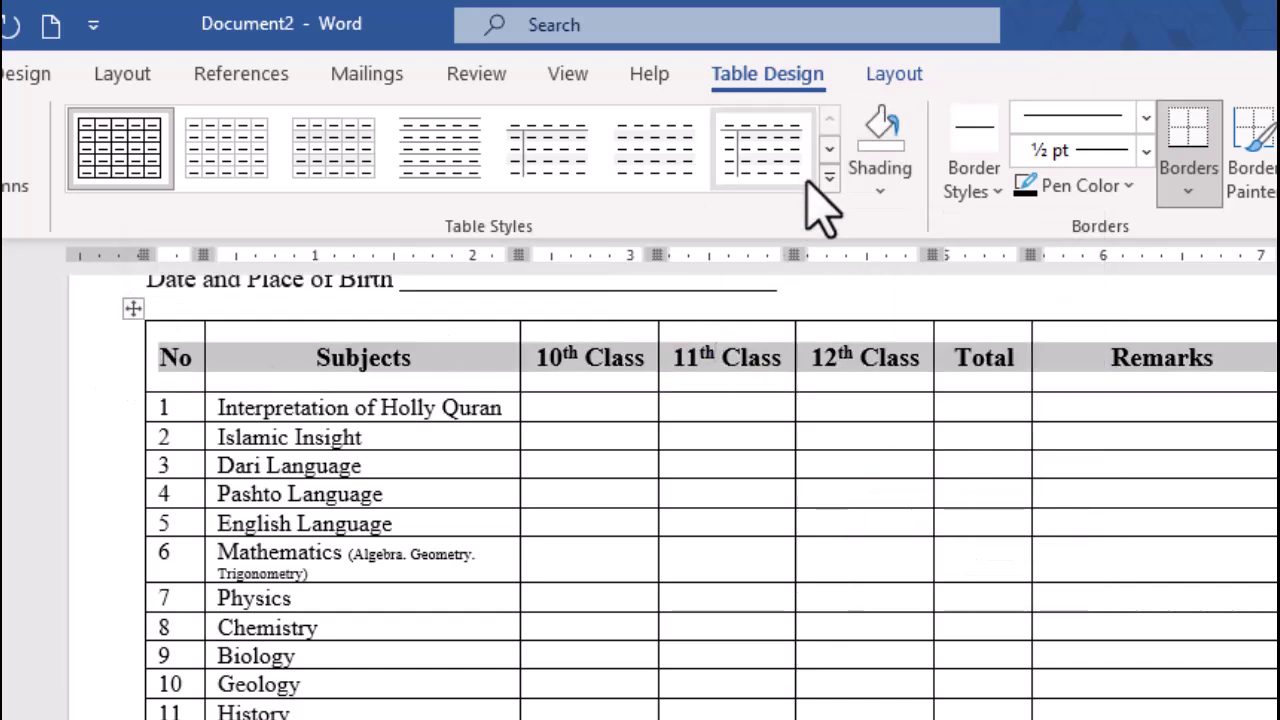
{"action": "left_click", "coordinate": [876, 190]}
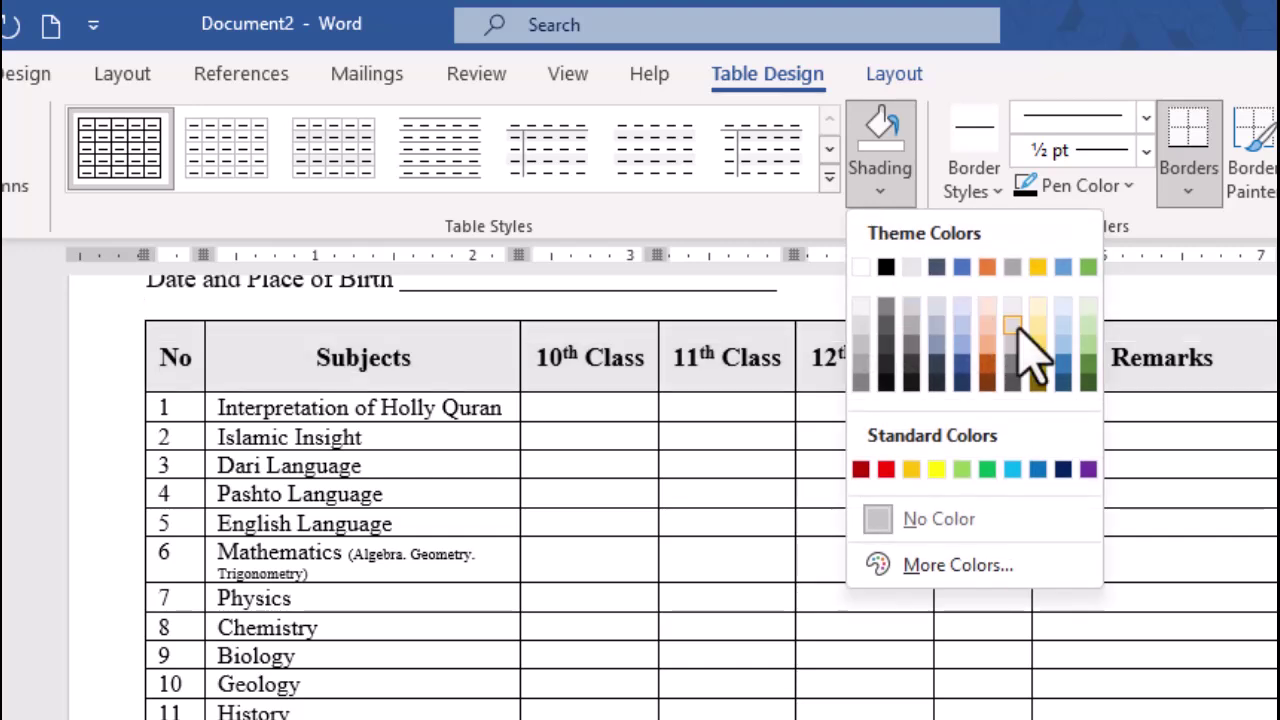
{"action": "left_click", "coordinate": [1090, 348]}
{"action": "left_click", "coordinate": [584, 408]}
Step: Insert a blank line between the end of the table and the School Principal line
{"action": "scroll", "coordinate": [649, 510], "scroll_direction": "down", "scroll_amount": 3}
{"action": "scroll", "coordinate": [649, 534], "scroll_direction": "up", "scroll_amount": 2}
{"action": "scroll", "coordinate": [649, 534], "scroll_direction": "up", "scroll_amount": 5}
{"action": "scroll", "coordinate": [657, 600], "scroll_direction": "down", "scroll_amount": 9}
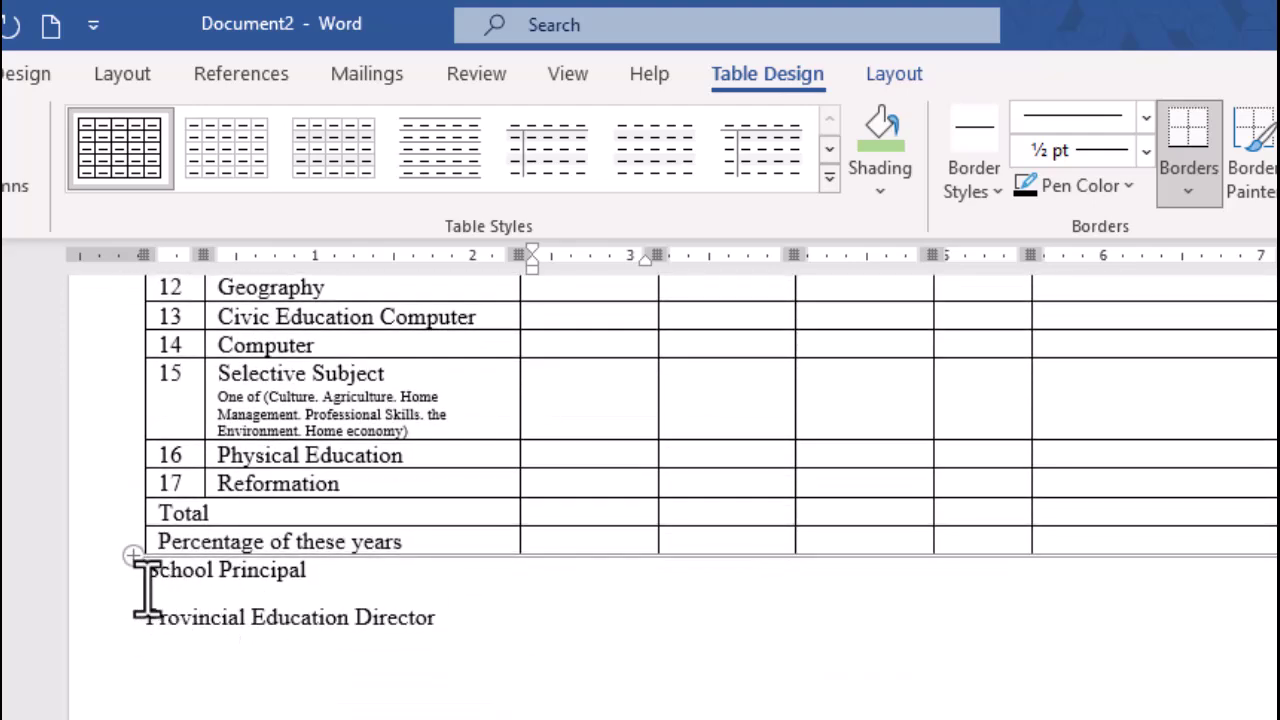
{"action": "left_click", "coordinate": [147, 572]}
{"action": "key", "text": "Return"}
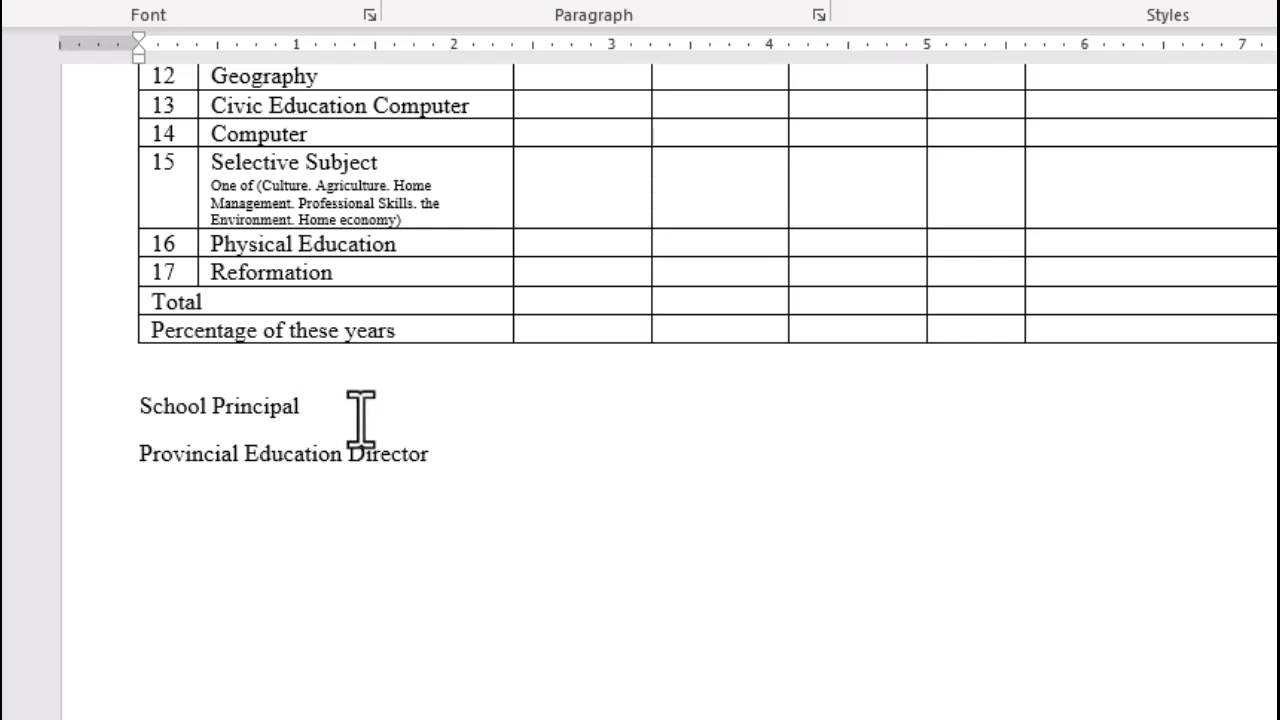
Step: Bring Provincial Education Director up onto the School Principal line, separating the two titles with six tabs
{"action": "key", "text": "Delete"}
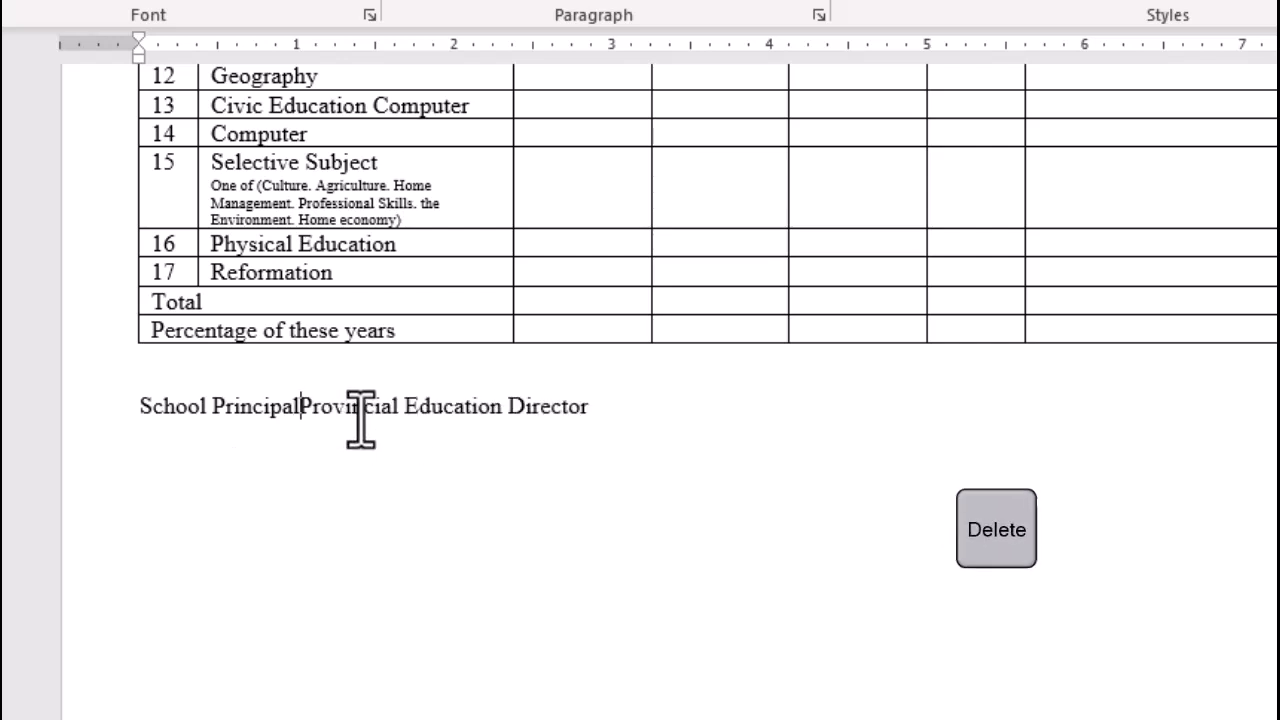
{"action": "key", "text": "Tab"}
{"action": "key", "text": "Tab"}
{"action": "key", "text": "Tab"}
{"action": "key", "text": "Tab"}
{"action": "key", "text": "Tab"}
{"action": "key", "text": "Tab"}
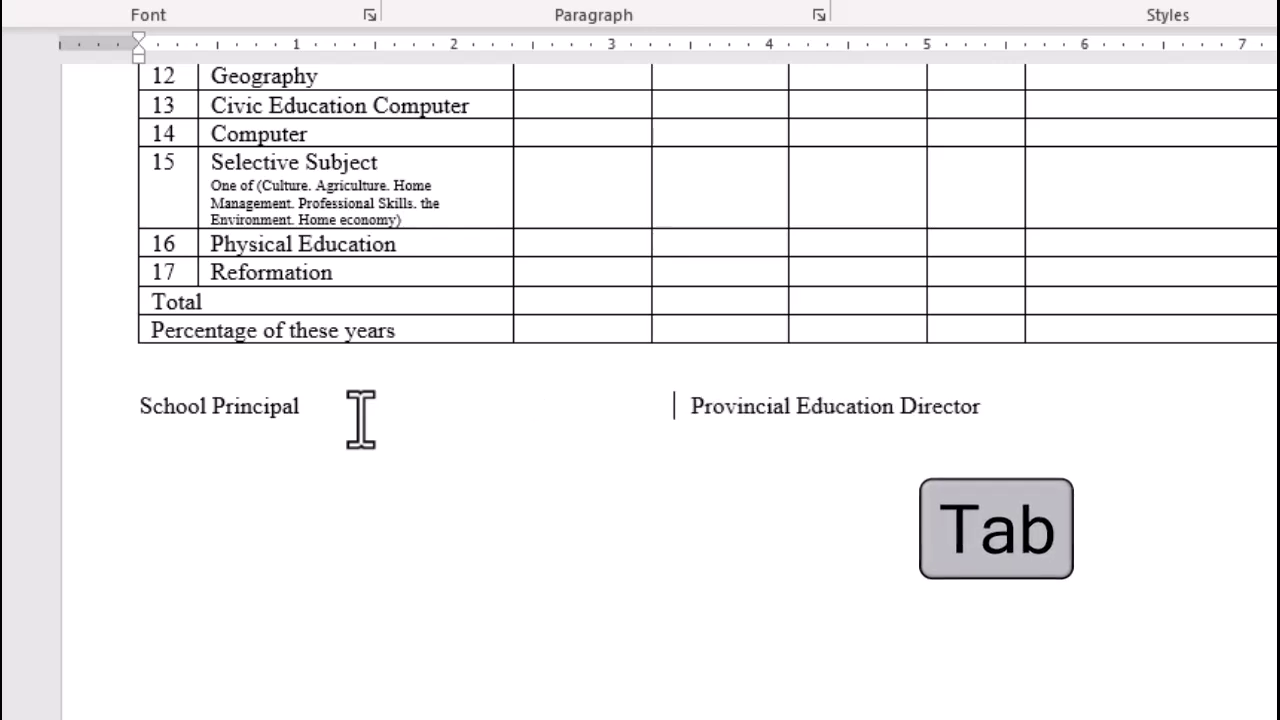
Step: Format the School Principal and Provincial Education Director line as 12 pt bold and center it on the page
{"action": "left_click", "coordinate": [78, 410]}
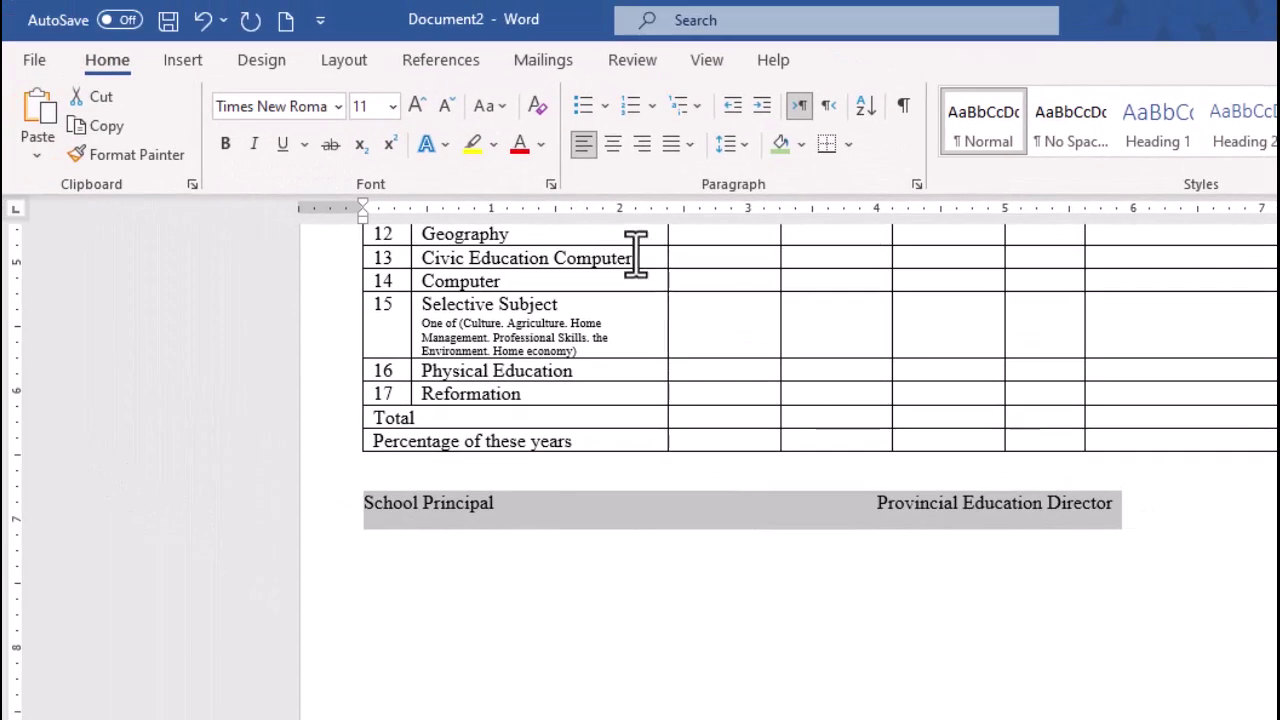
{"action": "left_click", "coordinate": [417, 106]}
{"action": "left_click", "coordinate": [225, 143]}
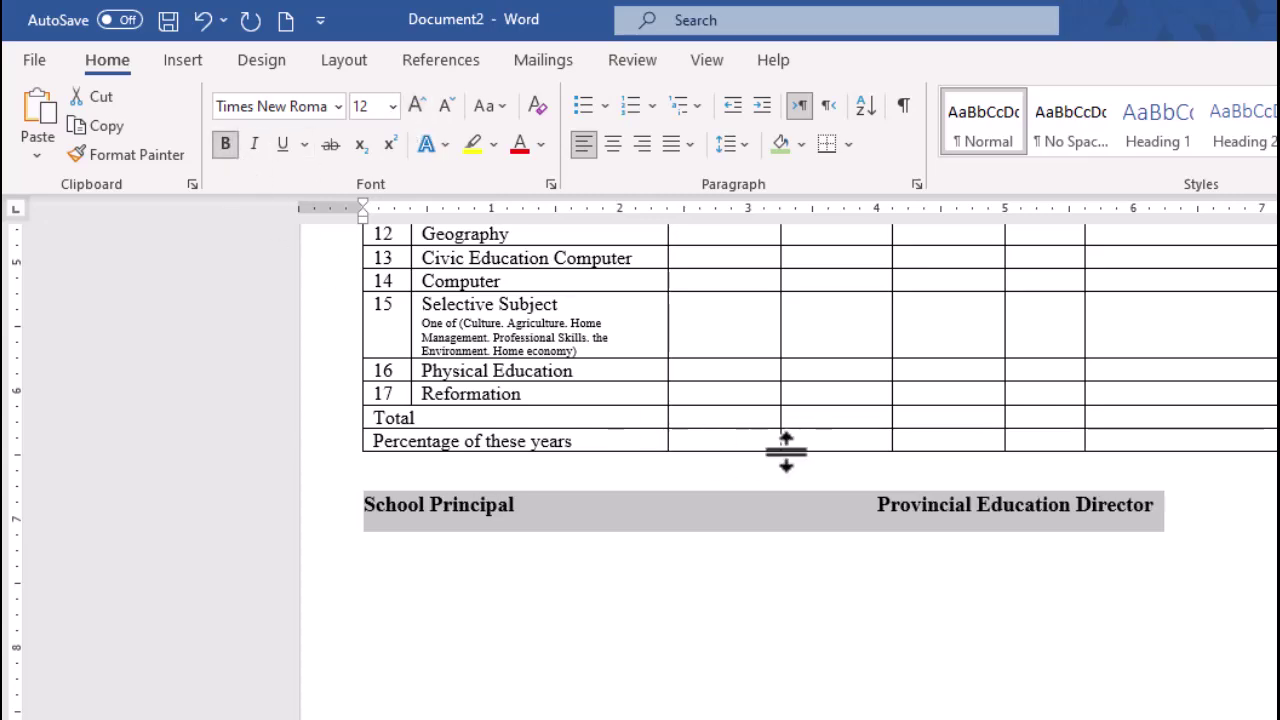
{"action": "left_click", "coordinate": [882, 516]}
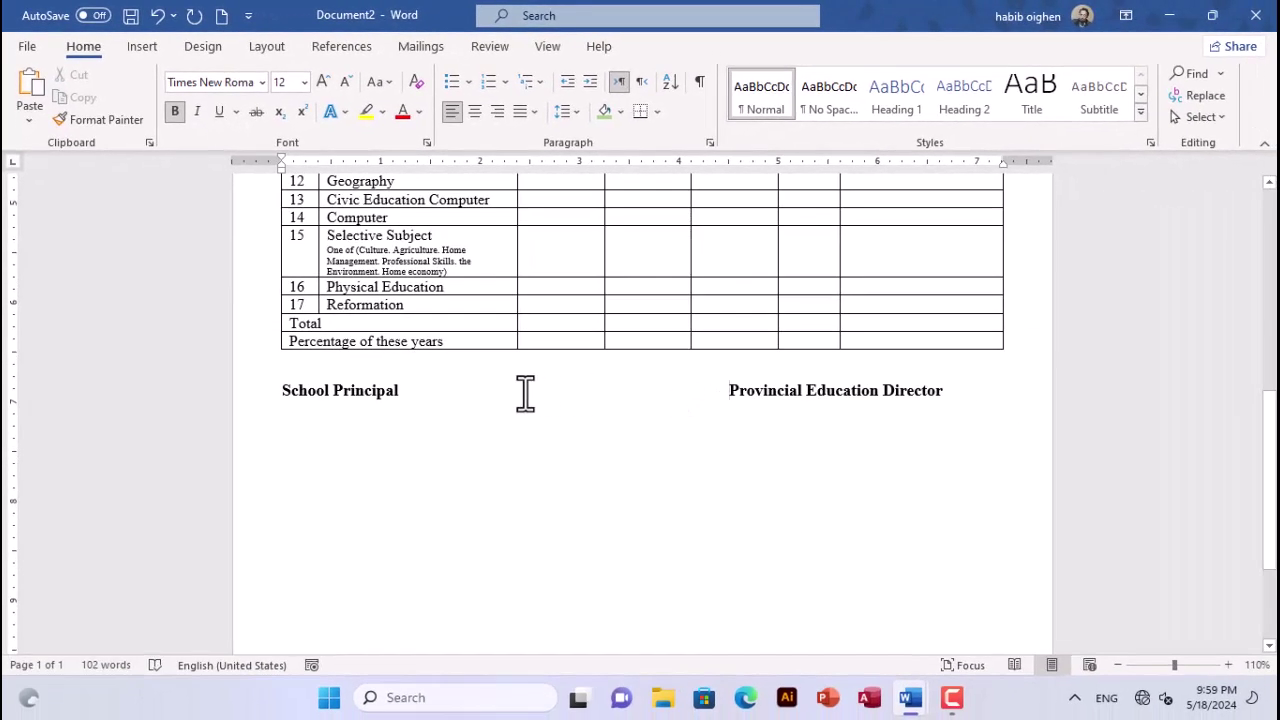
{"action": "key", "text": "ctrl+e"}
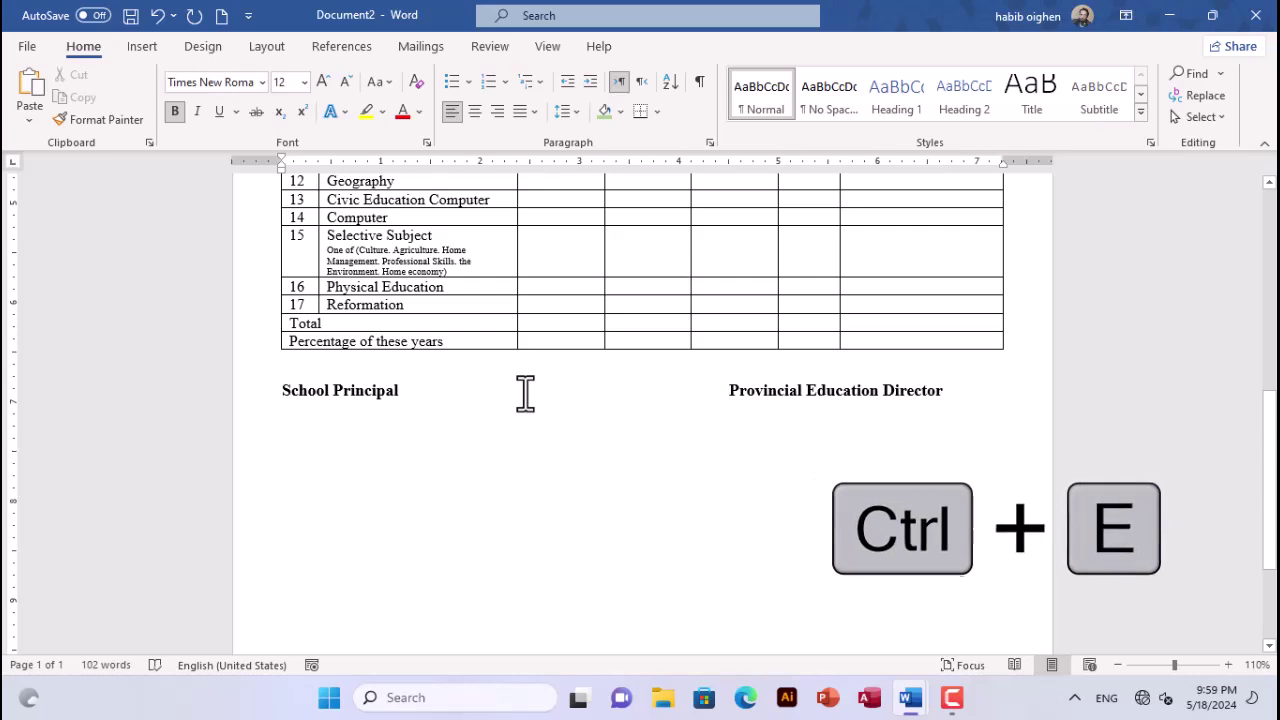
{"action": "left_click", "coordinate": [526, 366]}
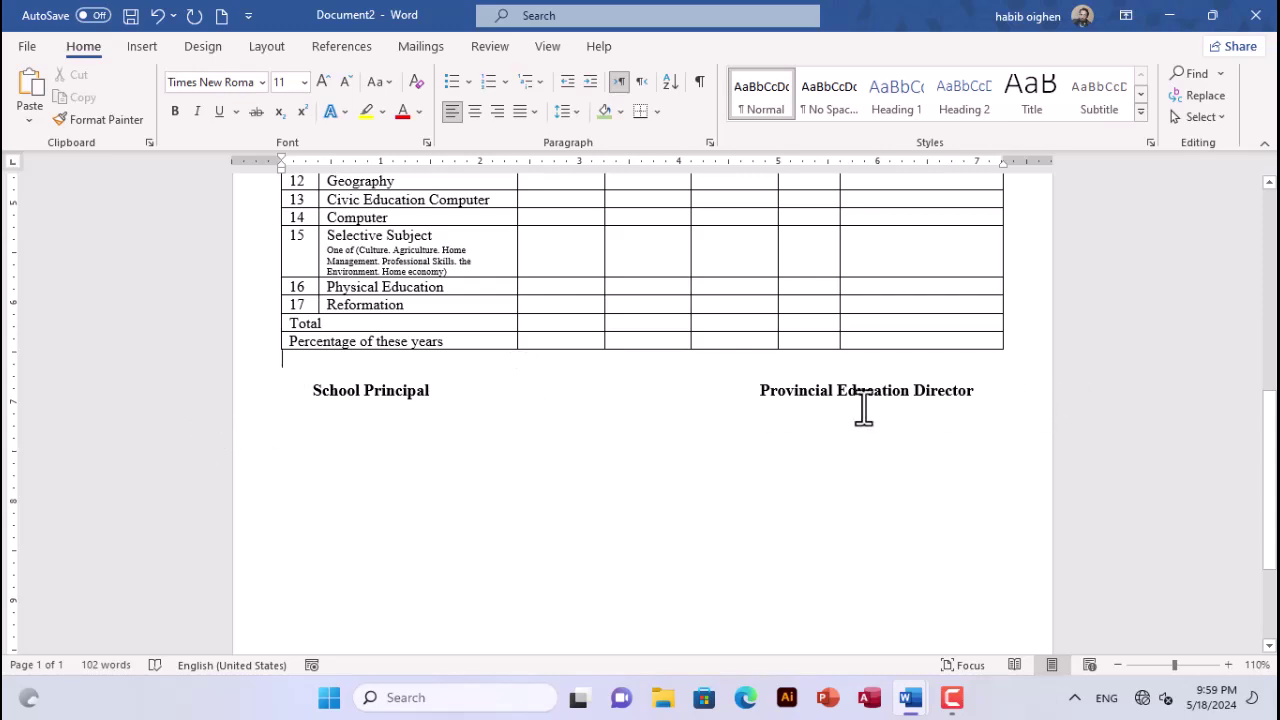
Step: Enlarge the whole table down the page to body rows about 0.3" high, and reduce the header row's height
{"action": "scroll", "coordinate": [704, 416], "scroll_direction": "up", "scroll_amount": 3}
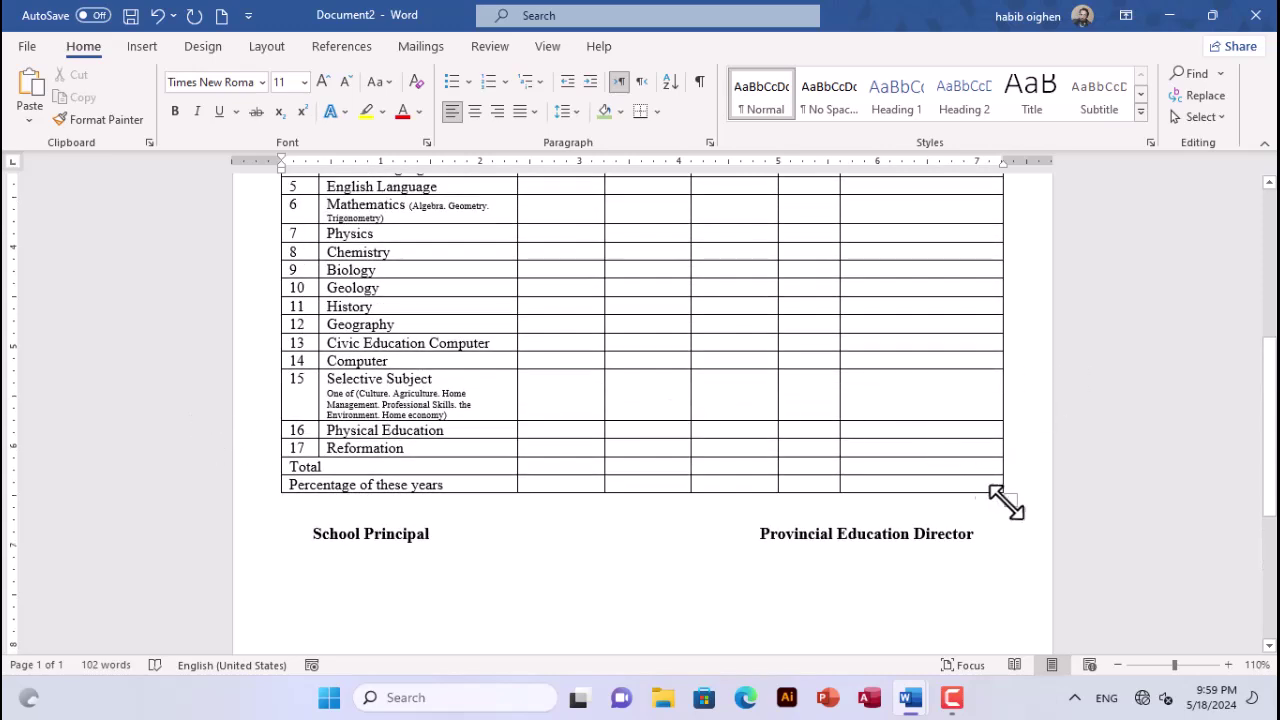
{"action": "left_click_drag", "start_coordinate": [1012, 500], "coordinate": [1010, 632]}
{"action": "scroll", "coordinate": [968, 526], "scroll_direction": "down", "scroll_amount": 7}
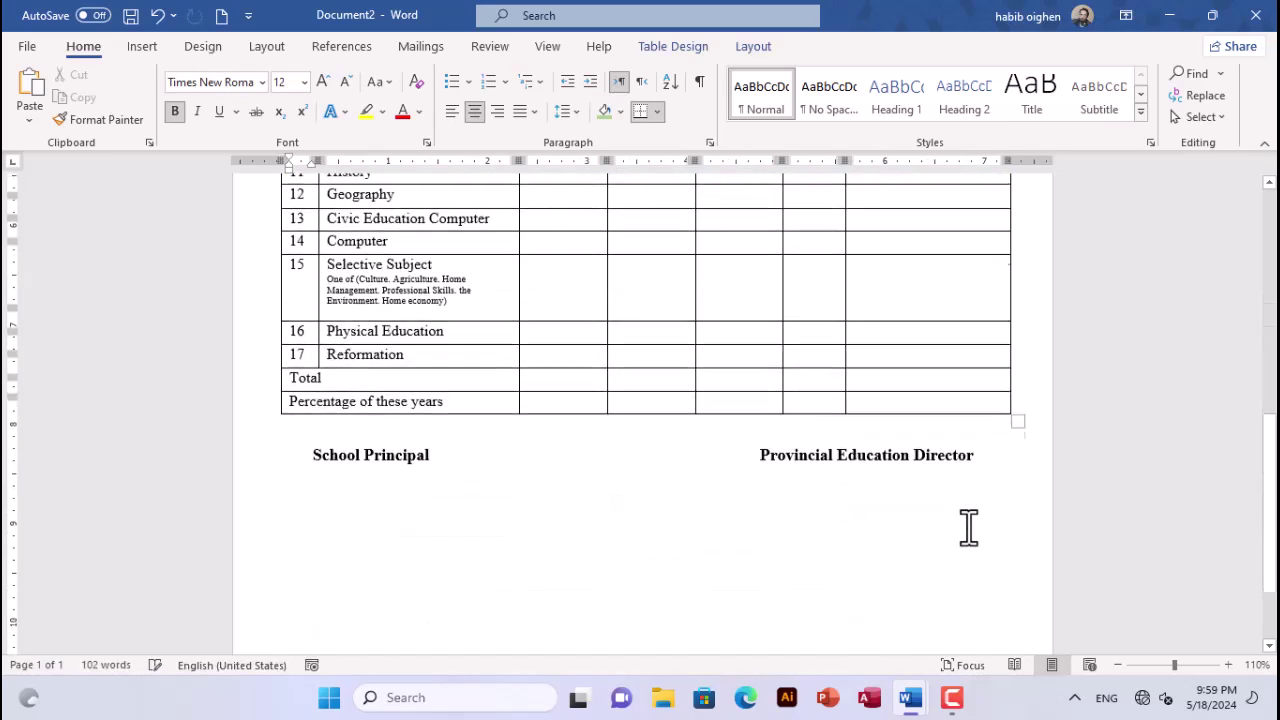
{"action": "left_click_drag", "start_coordinate": [1012, 400], "coordinate": [1015, 513]}
{"action": "scroll", "coordinate": [1015, 513], "scroll_direction": "down", "scroll_amount": 1}
{"action": "left_click_drag", "start_coordinate": [1022, 420], "coordinate": [1020, 494]}
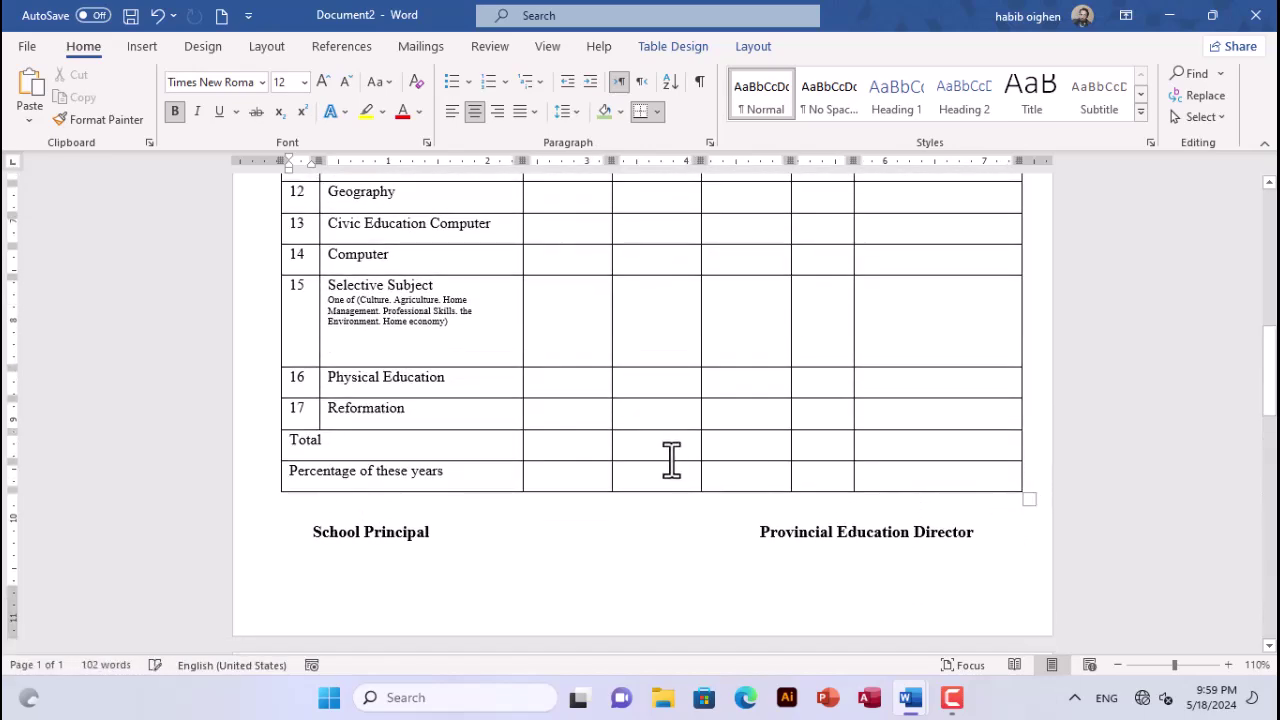
{"action": "scroll", "coordinate": [672, 460], "scroll_direction": "up", "scroll_amount": 10}
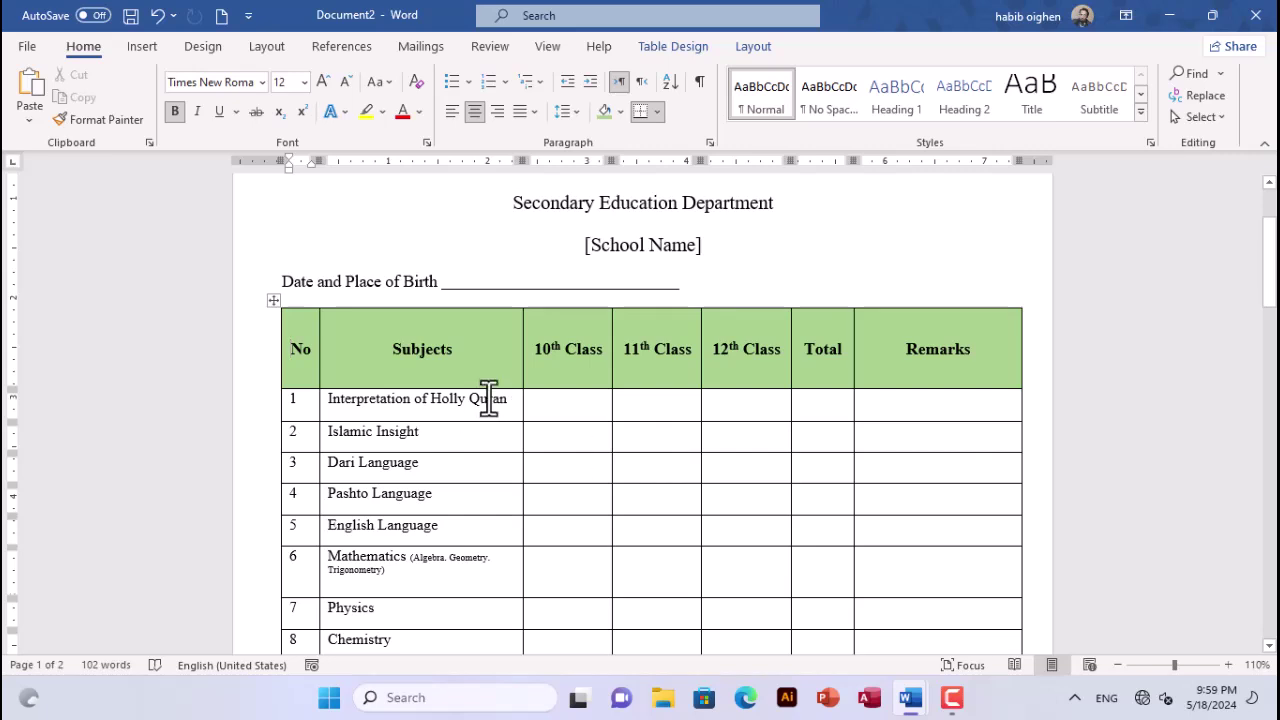
{"action": "left_click_drag", "start_coordinate": [490, 389], "coordinate": [490, 353]}
Step: Center the text vertically and align it left in all table rows below the header
{"action": "scroll", "coordinate": [494, 405], "scroll_direction": "down", "scroll_amount": 2}
{"action": "left_click_drag", "start_coordinate": [300, 251], "coordinate": [931, 491]}
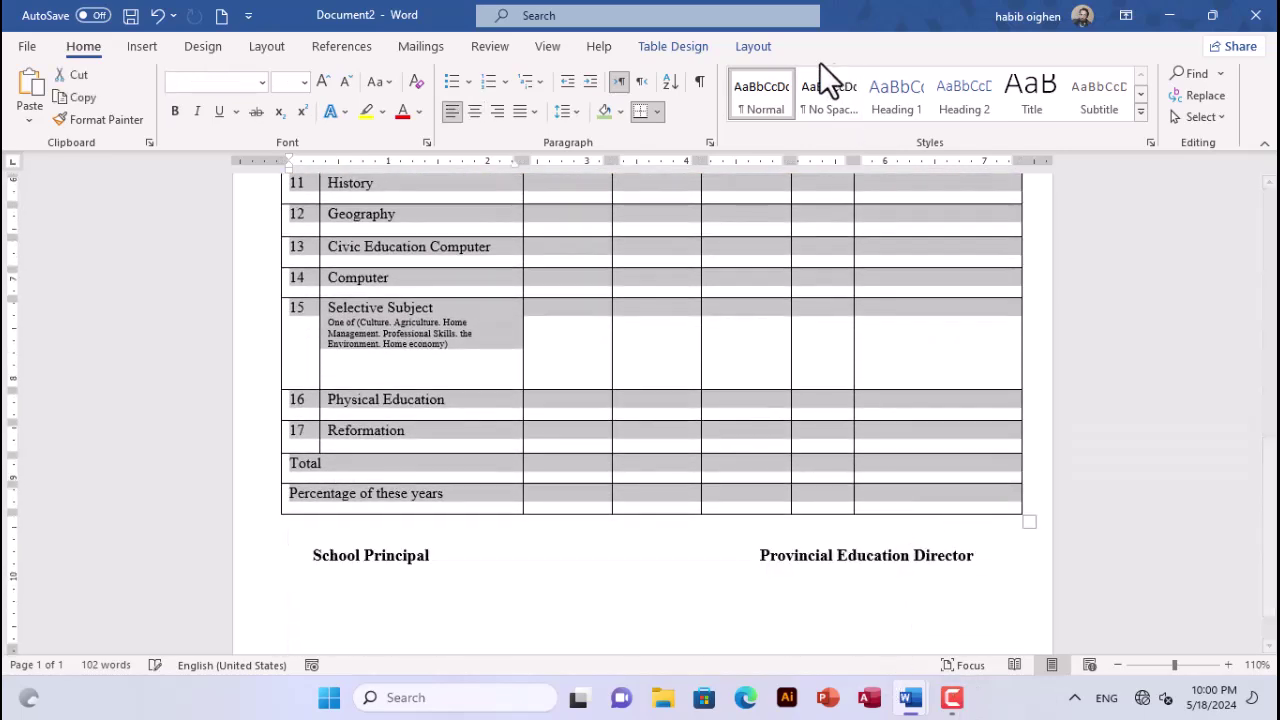
{"action": "left_click", "coordinate": [758, 49]}
{"action": "left_click", "coordinate": [904, 96]}
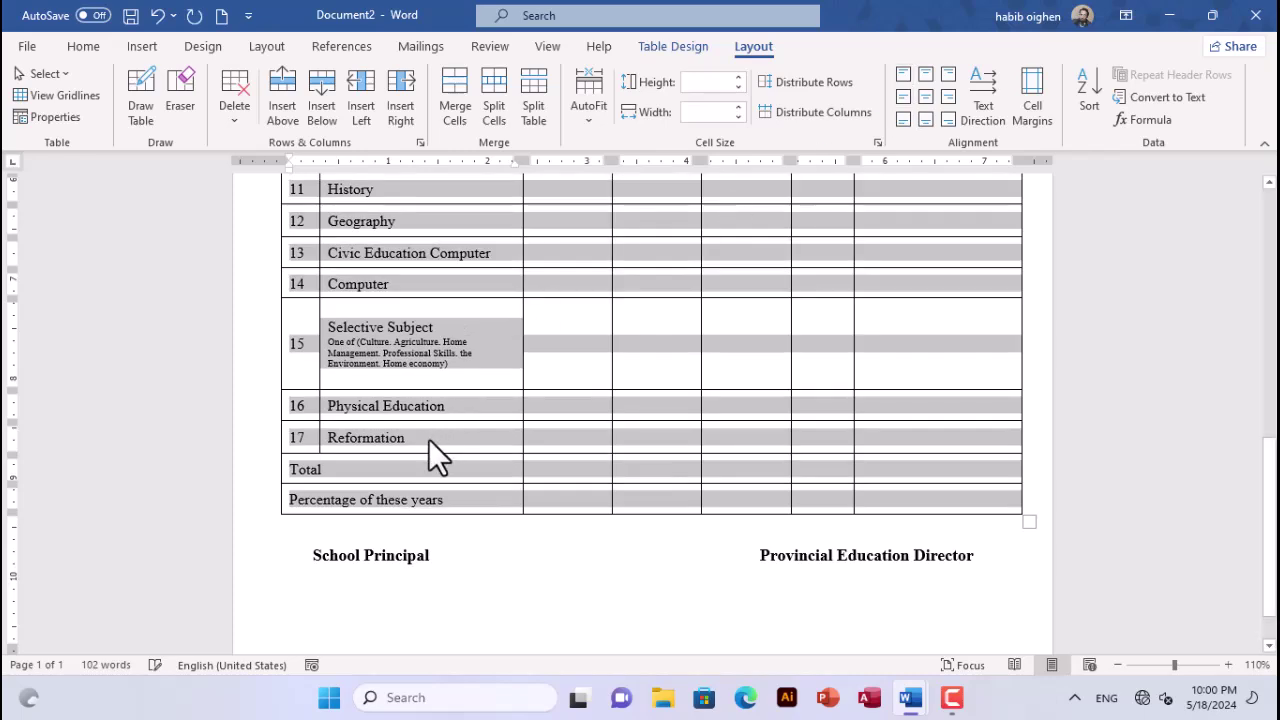
Step: Center the Total and Percentage of these years labels horizontally and vertically in their cells
{"action": "left_click", "coordinate": [421, 475]}
{"action": "left_click", "coordinate": [412, 487], "text": "shift"}
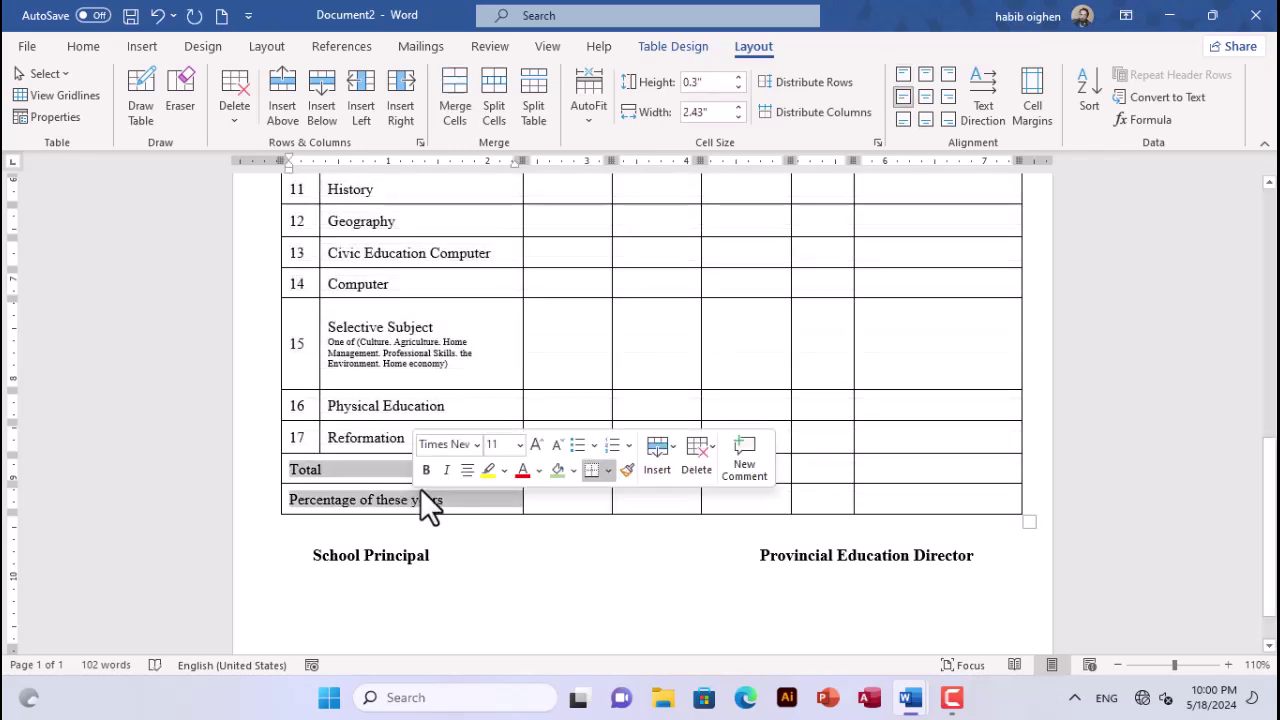
{"action": "left_click", "coordinate": [928, 96]}
{"action": "left_click", "coordinate": [581, 465]}
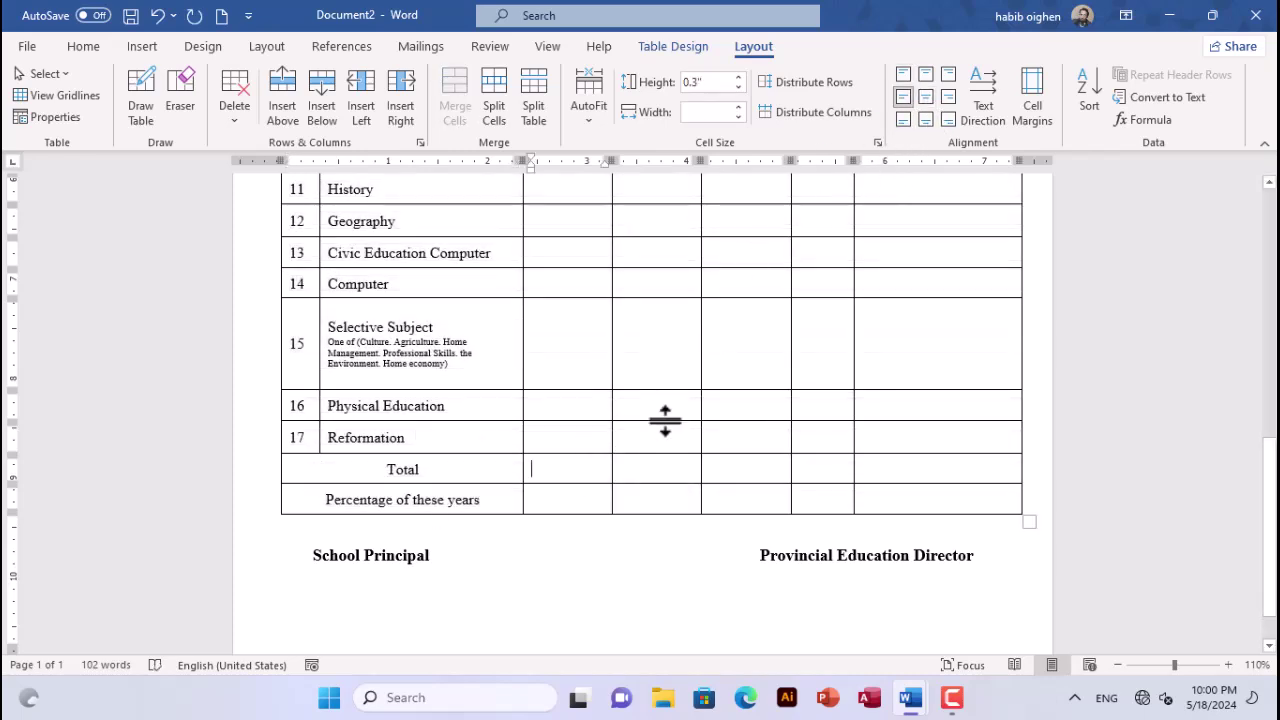
{"action": "scroll", "coordinate": [666, 420], "scroll_direction": "up", "scroll_amount": 5}
{"action": "scroll", "coordinate": [667, 422], "scroll_direction": "down", "scroll_amount": 2}
{"action": "scroll", "coordinate": [667, 422], "scroll_direction": "down", "scroll_amount": 3}
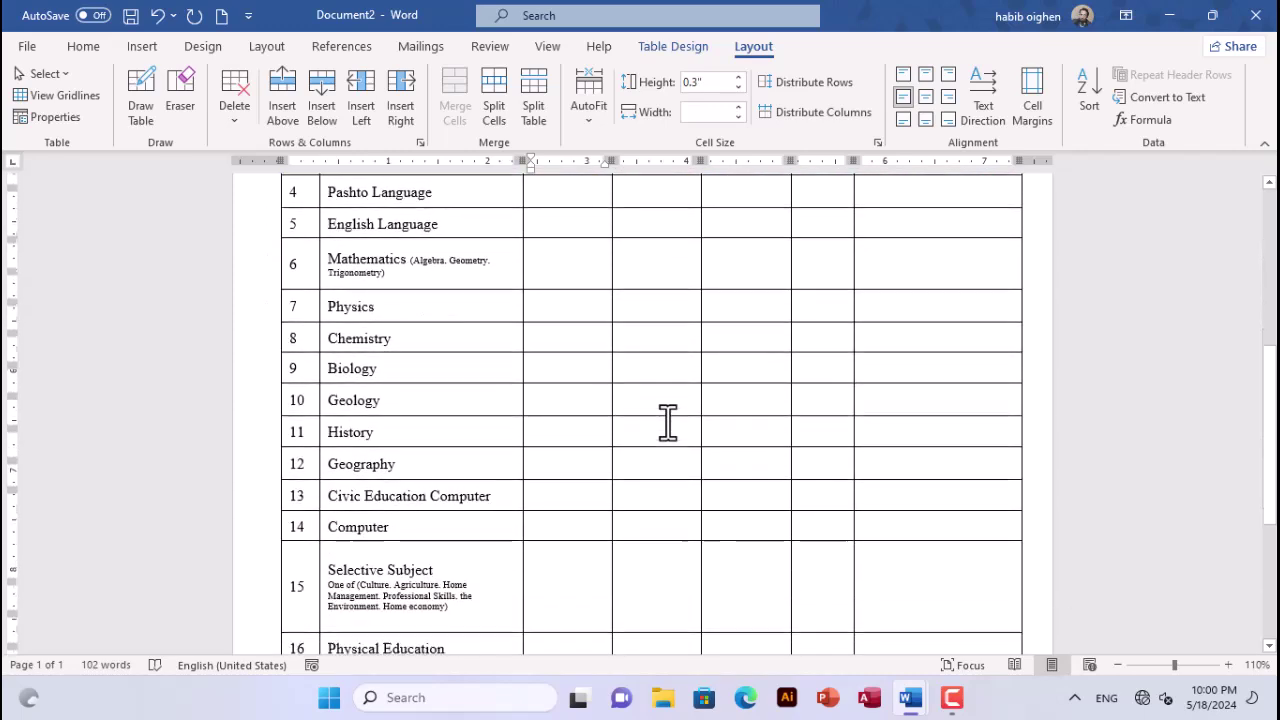
Step: Copy the ministry logo and the golden emblem together from ministry of education logo.docx into the certificate in Document2
{"action": "scroll", "coordinate": [667, 422], "scroll_direction": "up", "scroll_amount": 9}
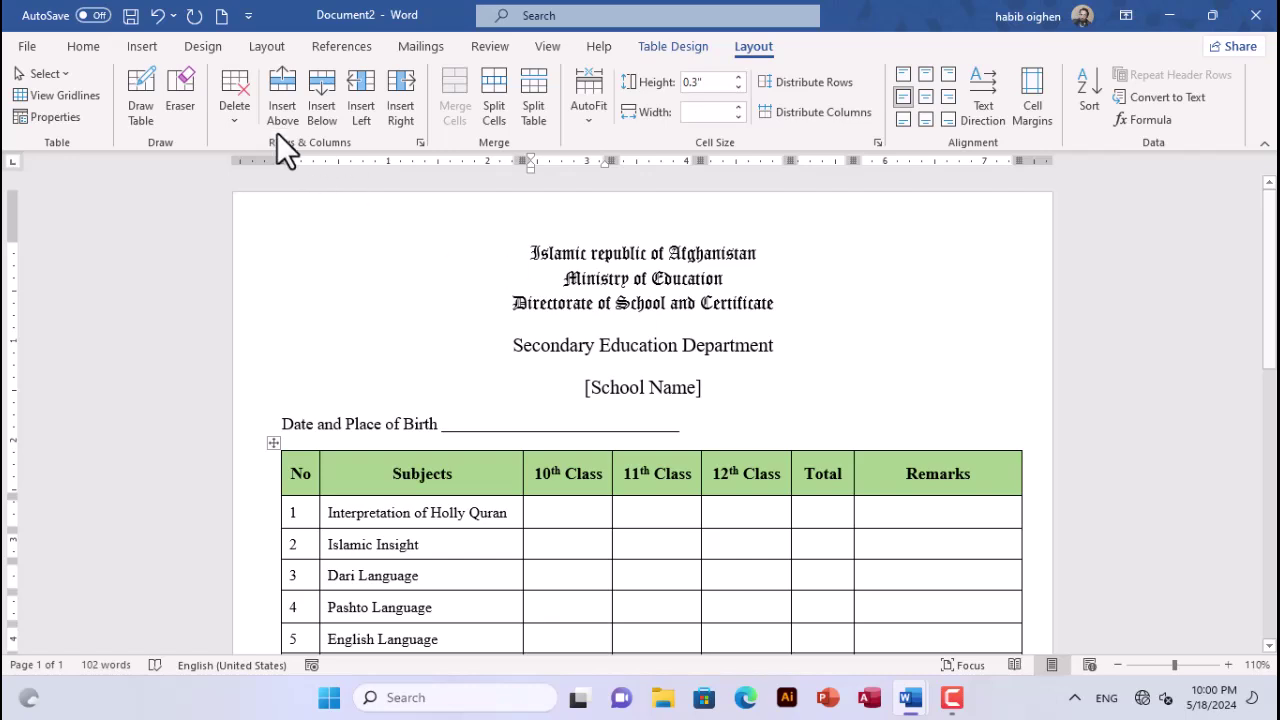
{"action": "mouse_move", "coordinate": [924, 708]}
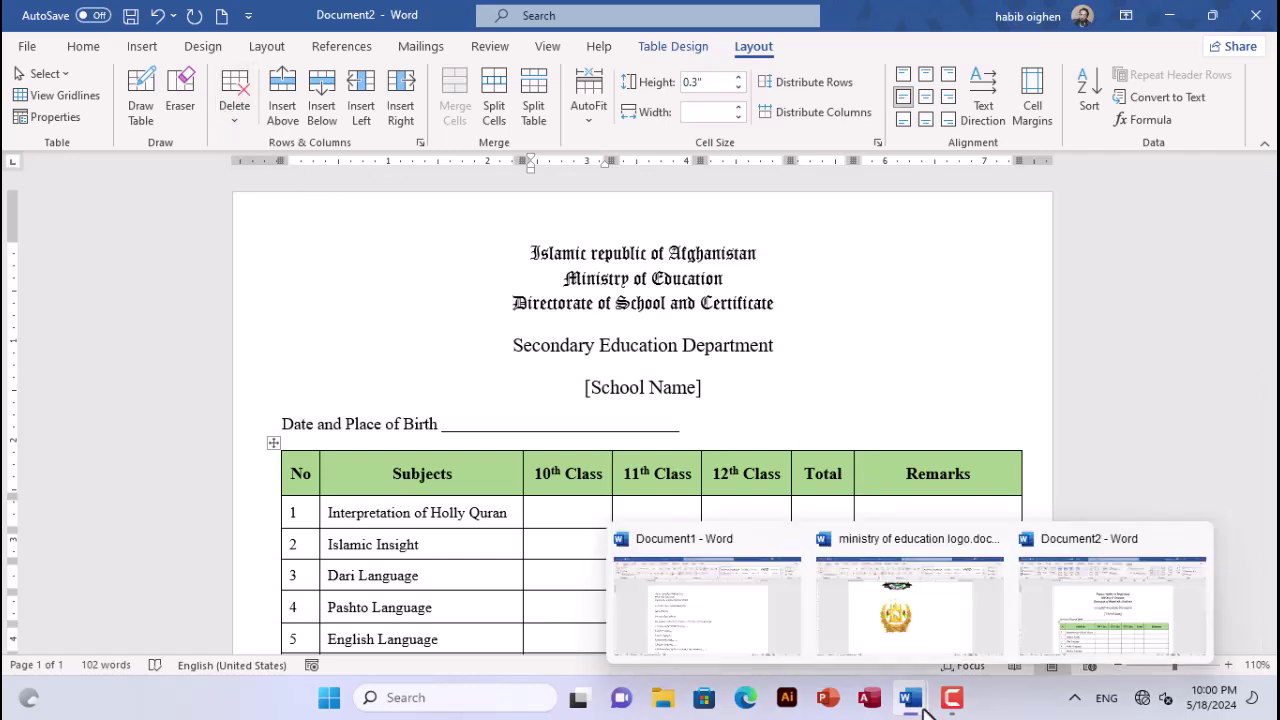
{"action": "left_click", "coordinate": [903, 645]}
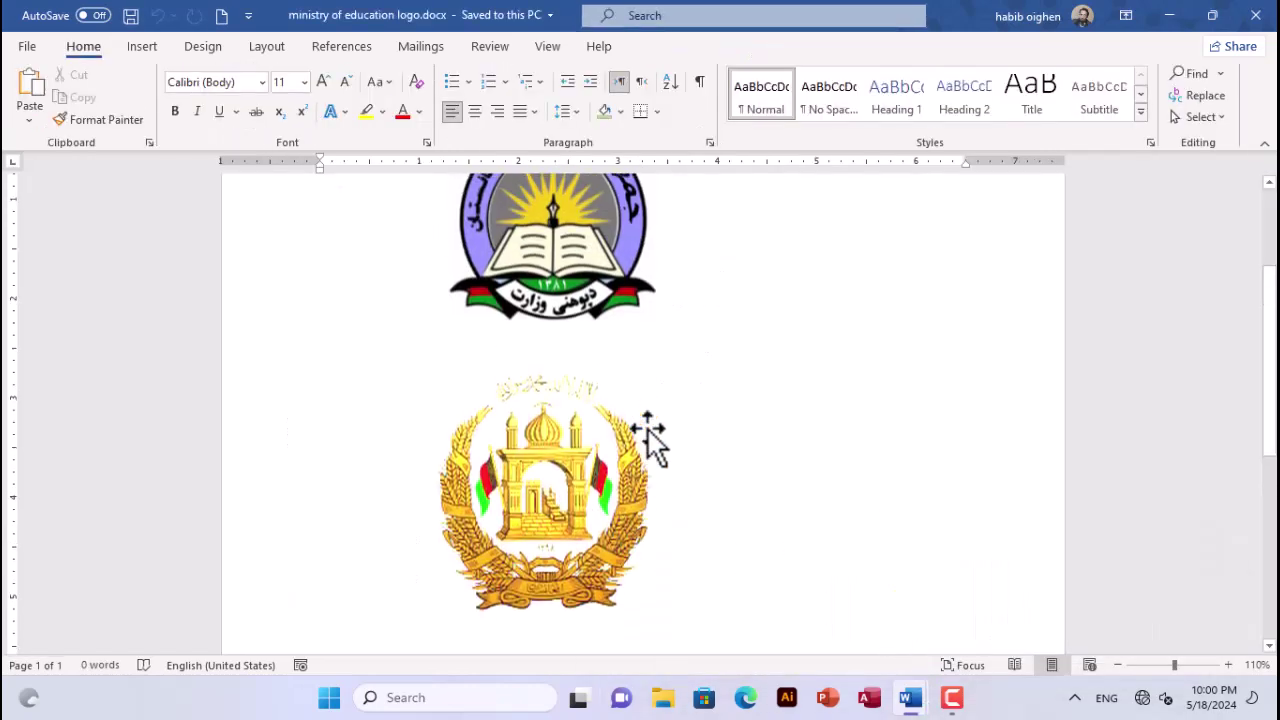
{"action": "left_click", "coordinate": [556, 265]}
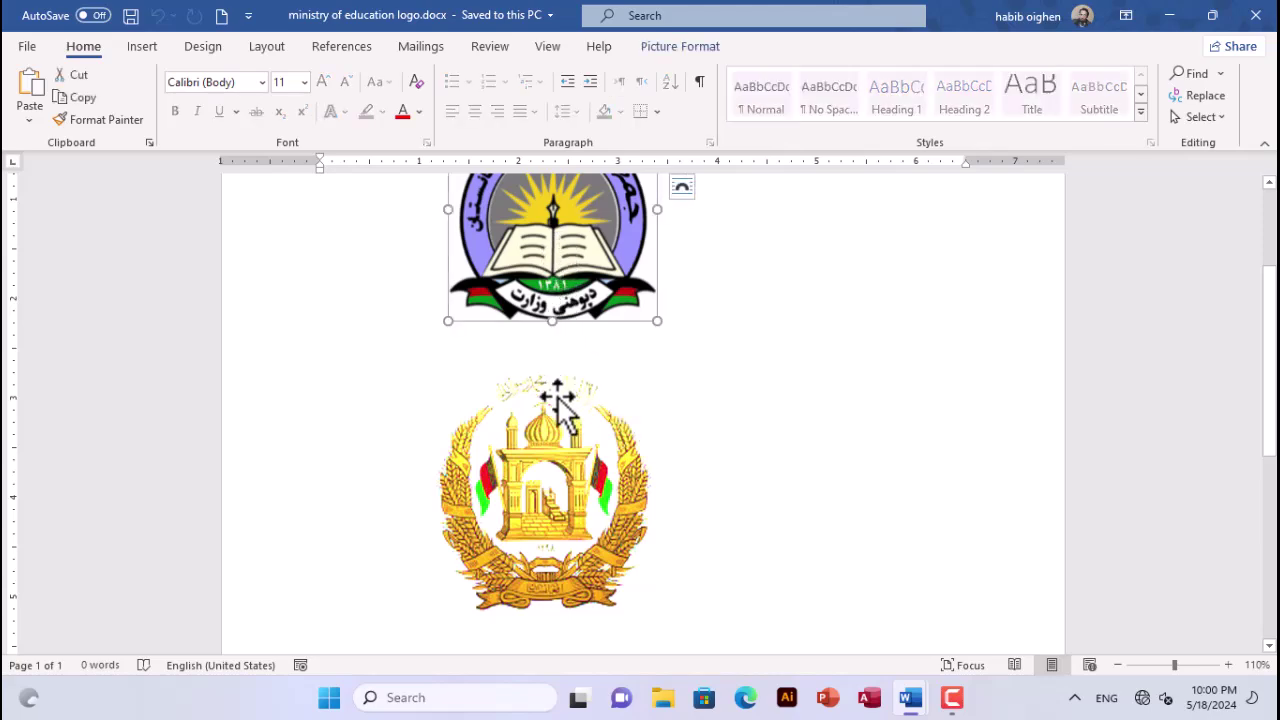
{"action": "left_click_drag", "start_coordinate": [573, 456], "coordinate": [581, 462]}
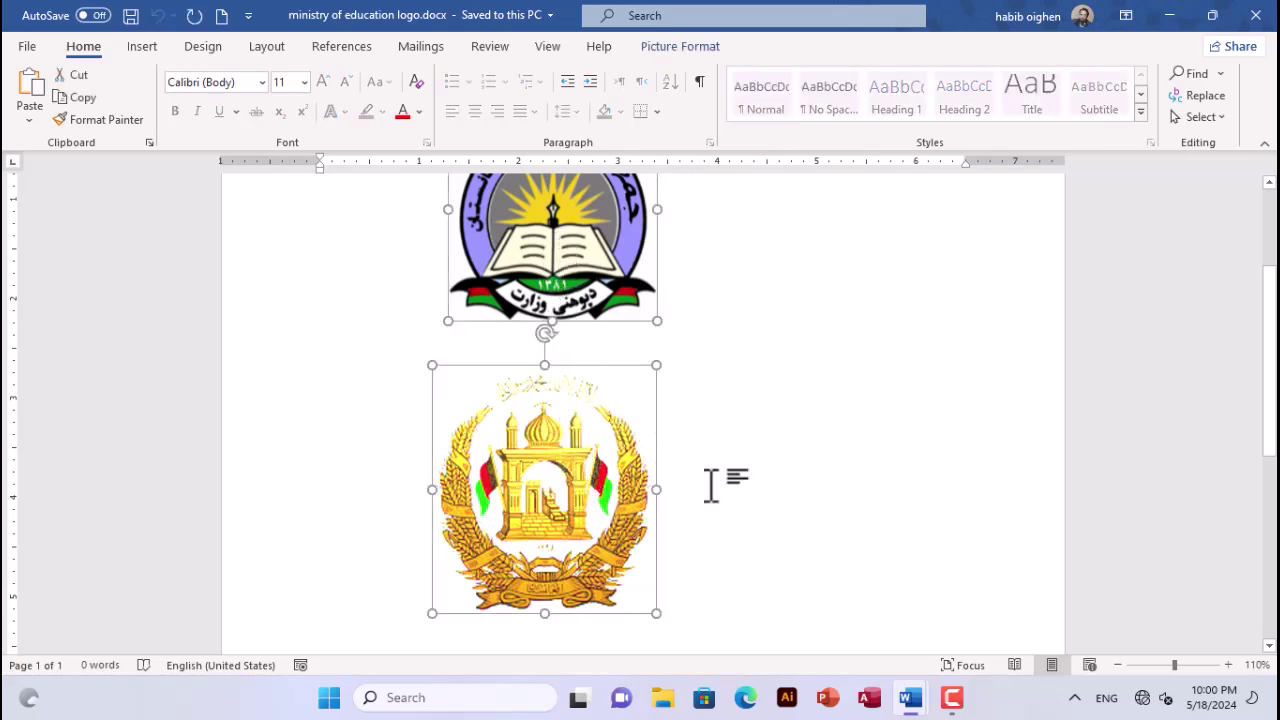
{"action": "mouse_move", "coordinate": [908, 694]}
{"action": "left_click", "coordinate": [1083, 629]}
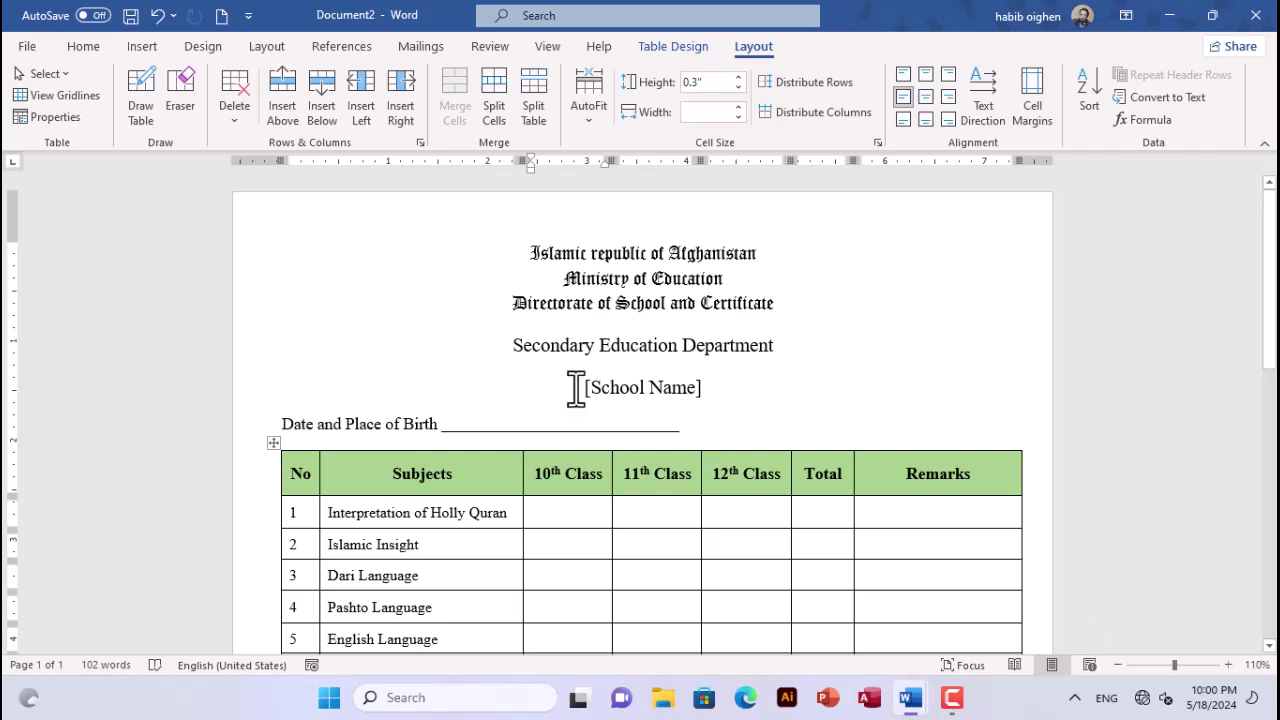
{"action": "key", "text": "ctrl+v"}
Step: Shrink the pasted ministry logo to about 1.18" by 1.1" and the emblem to about 1.04" by 1.19", and move the ministry logo beside the heading
{"action": "left_click_drag", "start_coordinate": [655, 490], "coordinate": [619, 278]}
{"action": "scroll", "coordinate": [639, 483], "scroll_direction": "up", "scroll_amount": 3}
{"action": "left_click_drag", "start_coordinate": [640, 484], "coordinate": [611, 240]}
{"action": "scroll", "coordinate": [634, 440], "scroll_direction": "up", "scroll_amount": 4}
{"action": "left_click_drag", "start_coordinate": [612, 523], "coordinate": [584, 242]}
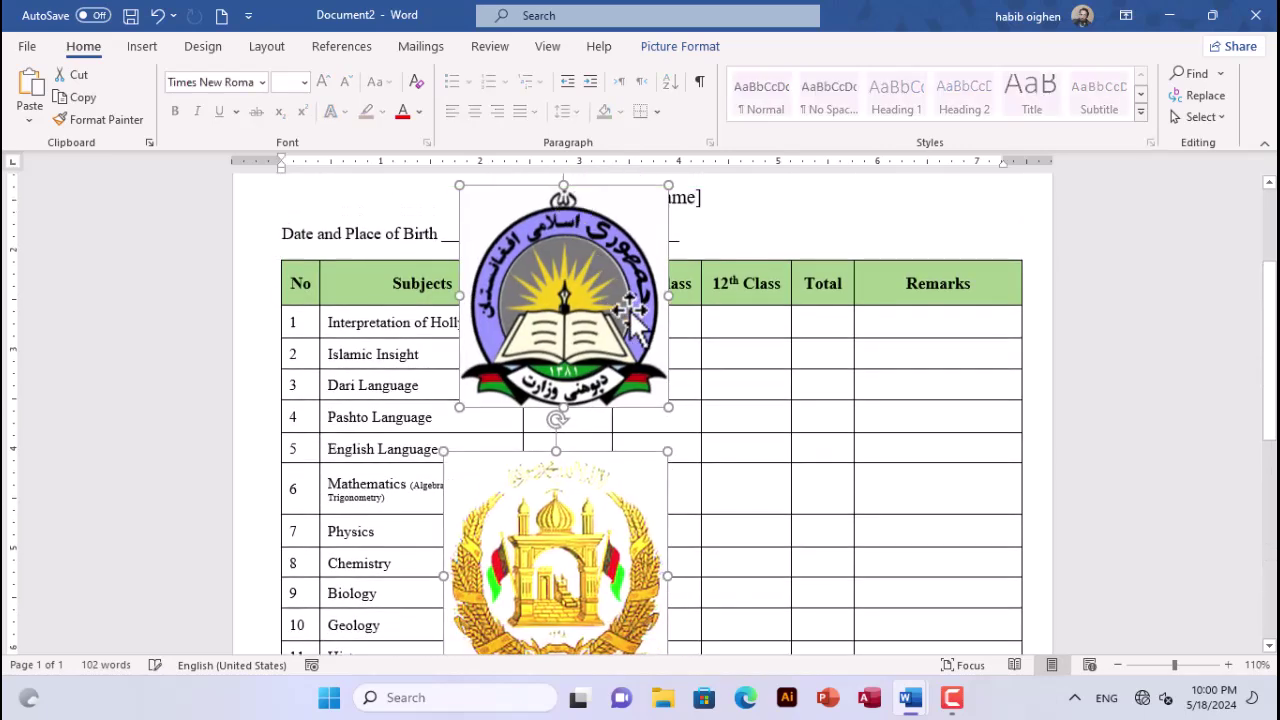
{"action": "scroll", "coordinate": [620, 305], "scroll_direction": "up", "scroll_amount": 3}
{"action": "left_click_drag", "start_coordinate": [685, 419], "coordinate": [428, 312]}
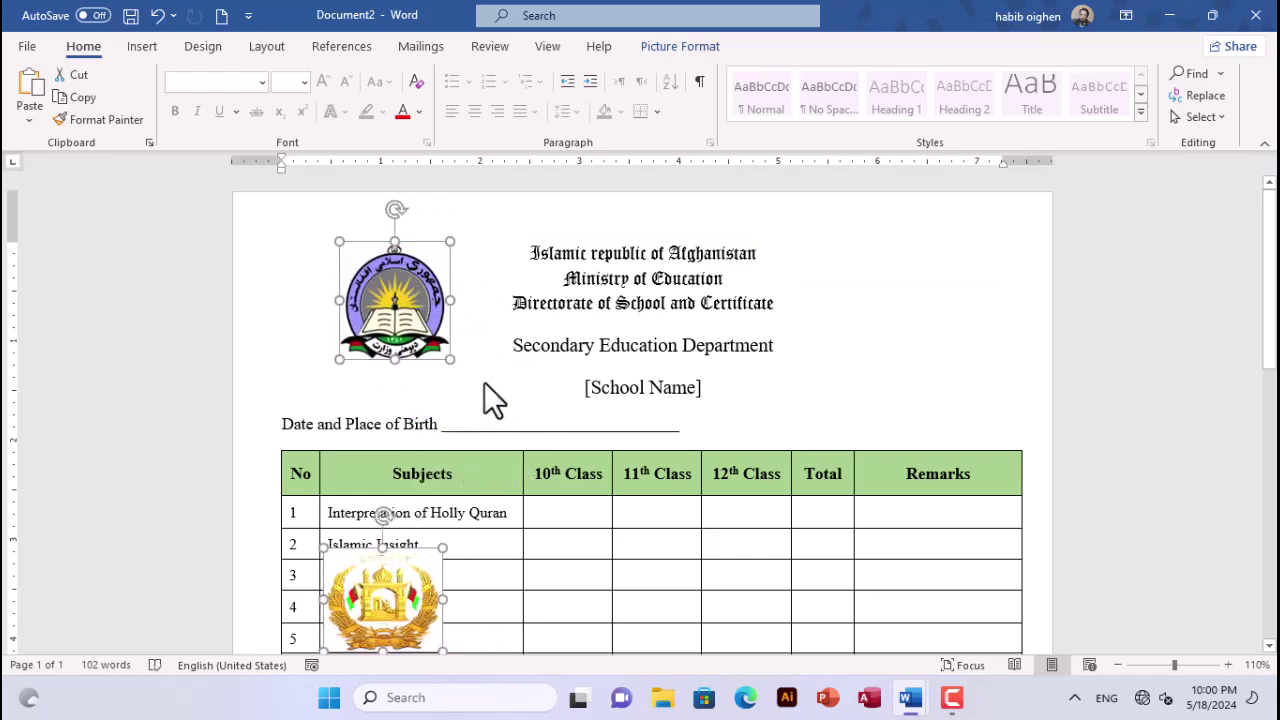
Step: Position the ministry logo at the page's top left and the golden emblem at its top right, both with text wrapping
{"action": "left_click", "coordinate": [412, 312]}
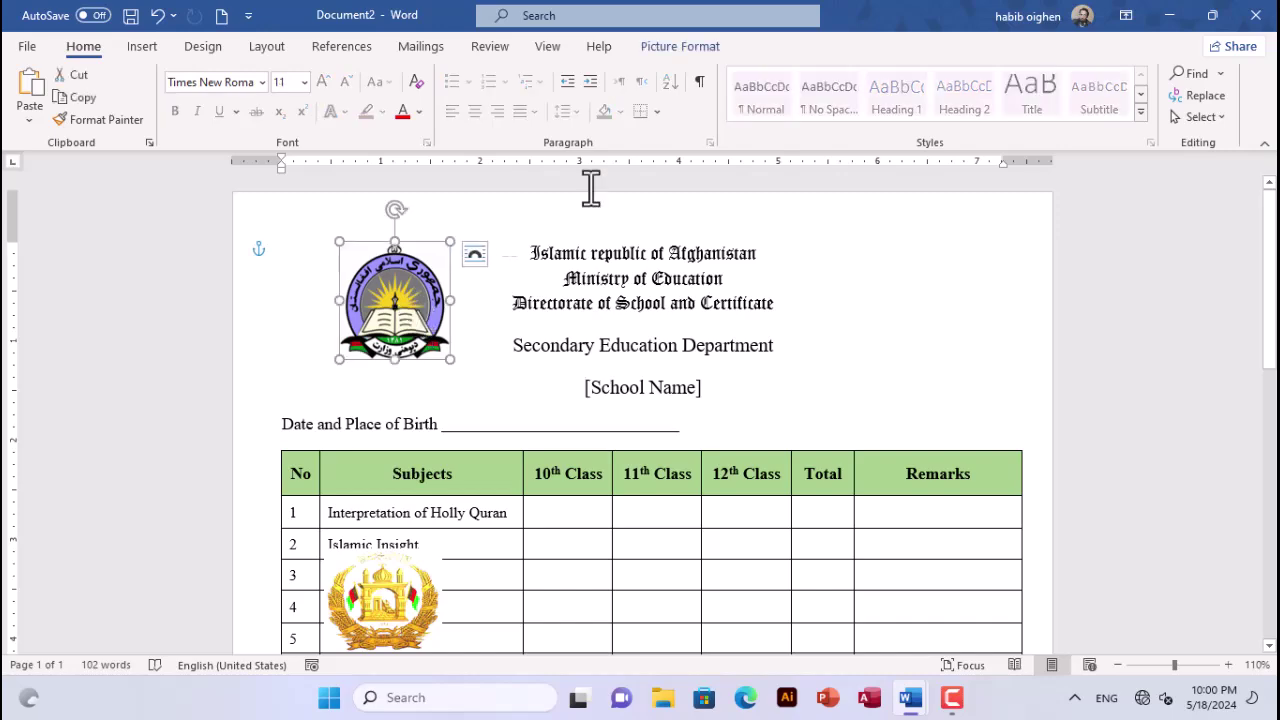
{"action": "left_click", "coordinate": [670, 48]}
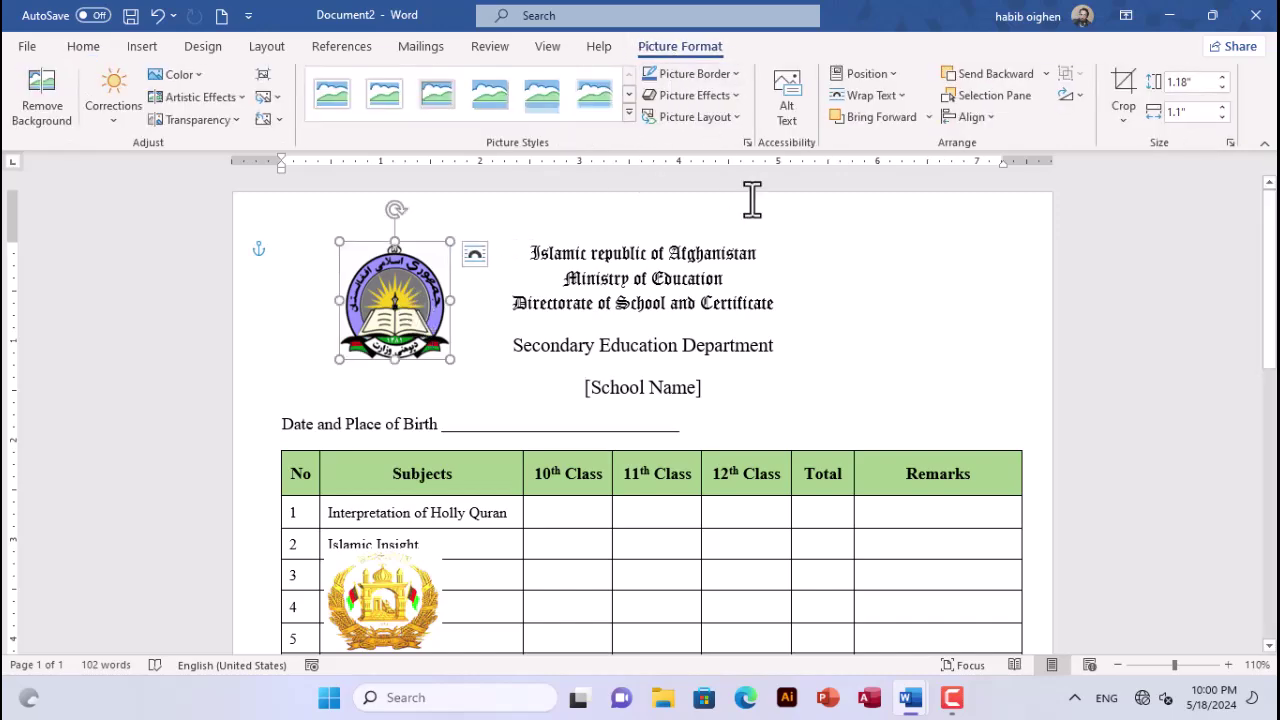
{"action": "left_click", "coordinate": [856, 73]}
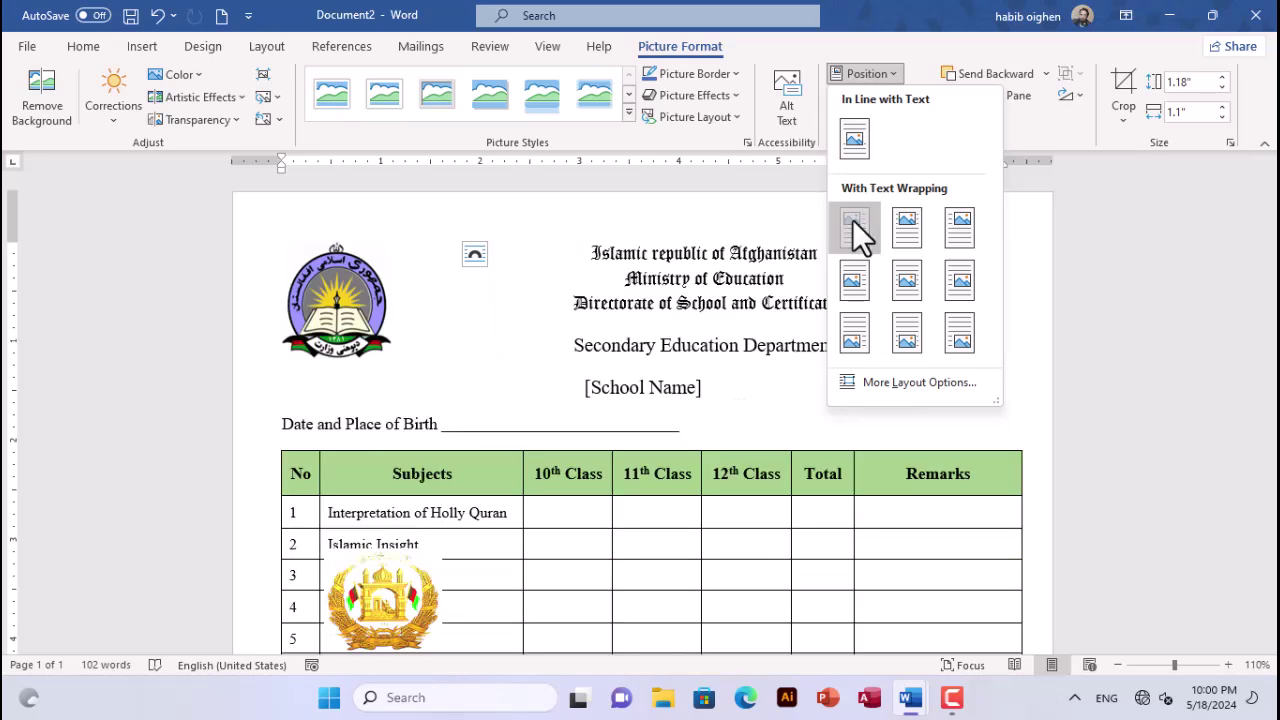
{"action": "left_click", "coordinate": [856, 228]}
{"action": "left_click", "coordinate": [375, 605]}
{"action": "left_click", "coordinate": [881, 67]}
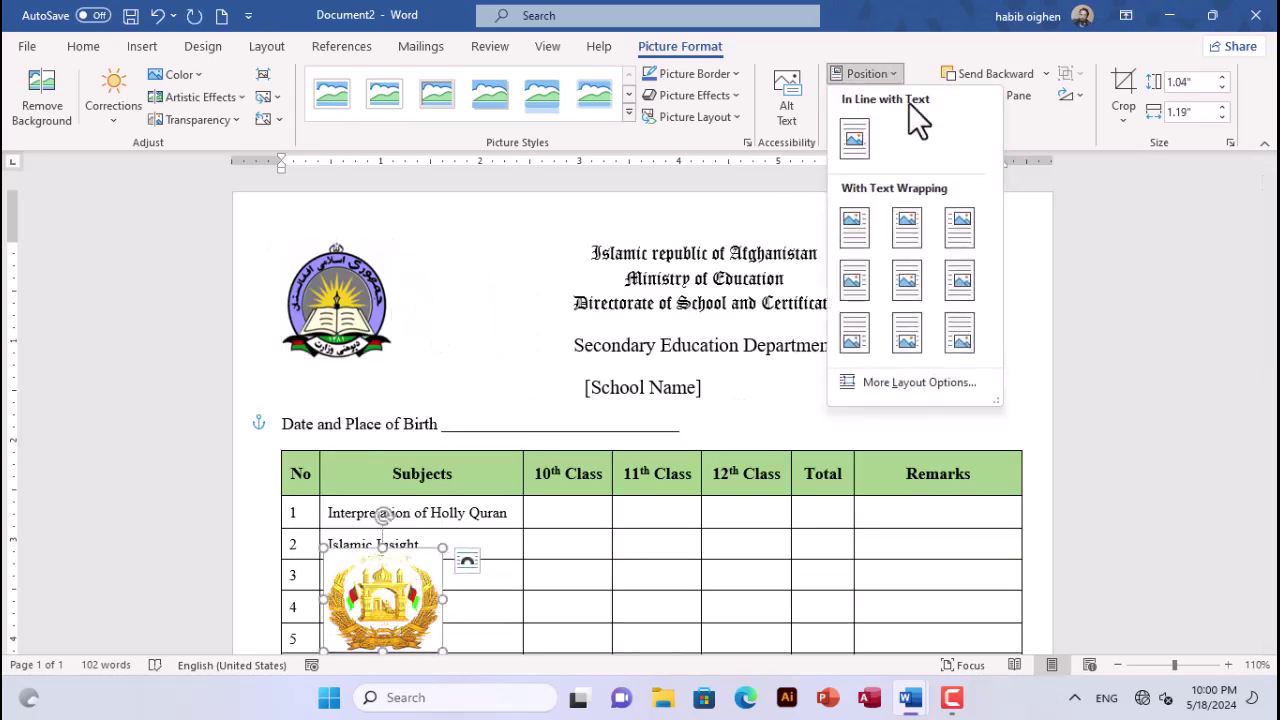
{"action": "left_click", "coordinate": [963, 228]}
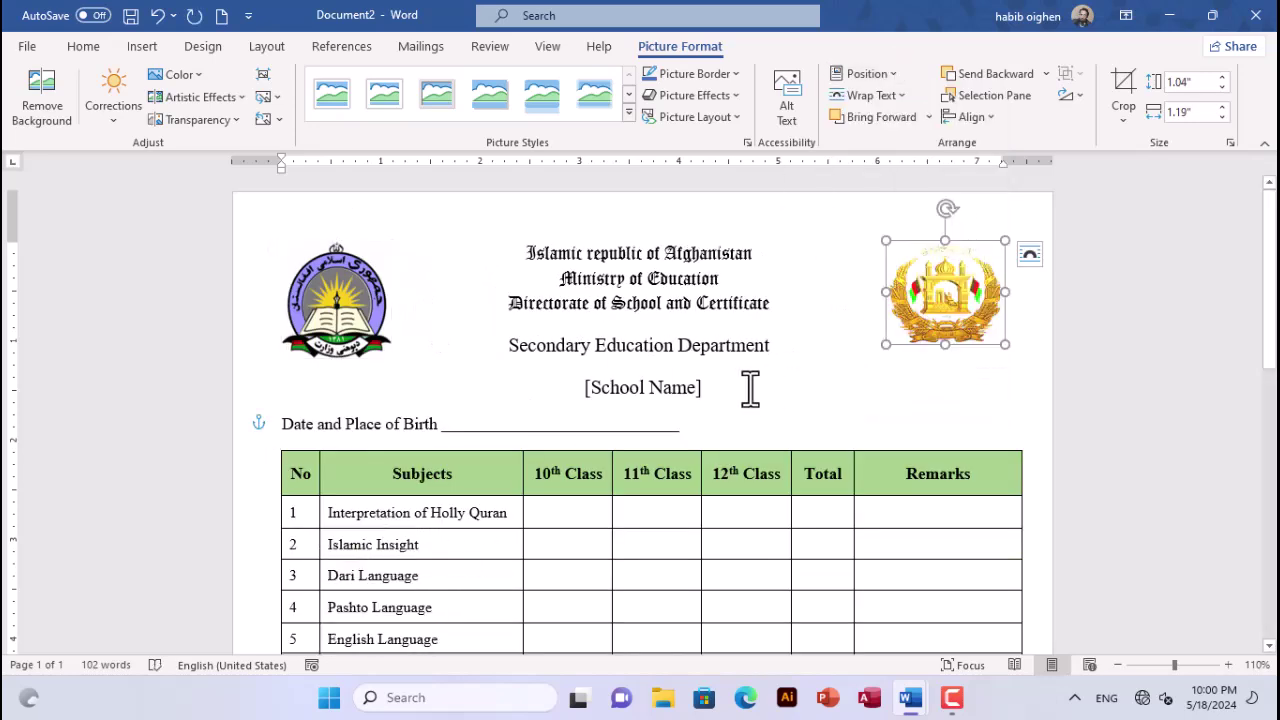
Step: Reduce the ministry logo to about 0.97" by 0.92" and shrink the golden emblem to a similar size
{"action": "left_click", "coordinate": [364, 320]}
{"action": "left_click_drag", "start_coordinate": [385, 355], "coordinate": [372, 336]}
{"action": "left_click", "coordinate": [918, 345]}
{"action": "left_click_drag", "start_coordinate": [887, 344], "coordinate": [903, 332]}
Step: Copy the ministry logo into the page header and set the copy's text wrapping to In Front of Text
{"action": "left_click", "coordinate": [288, 262]}
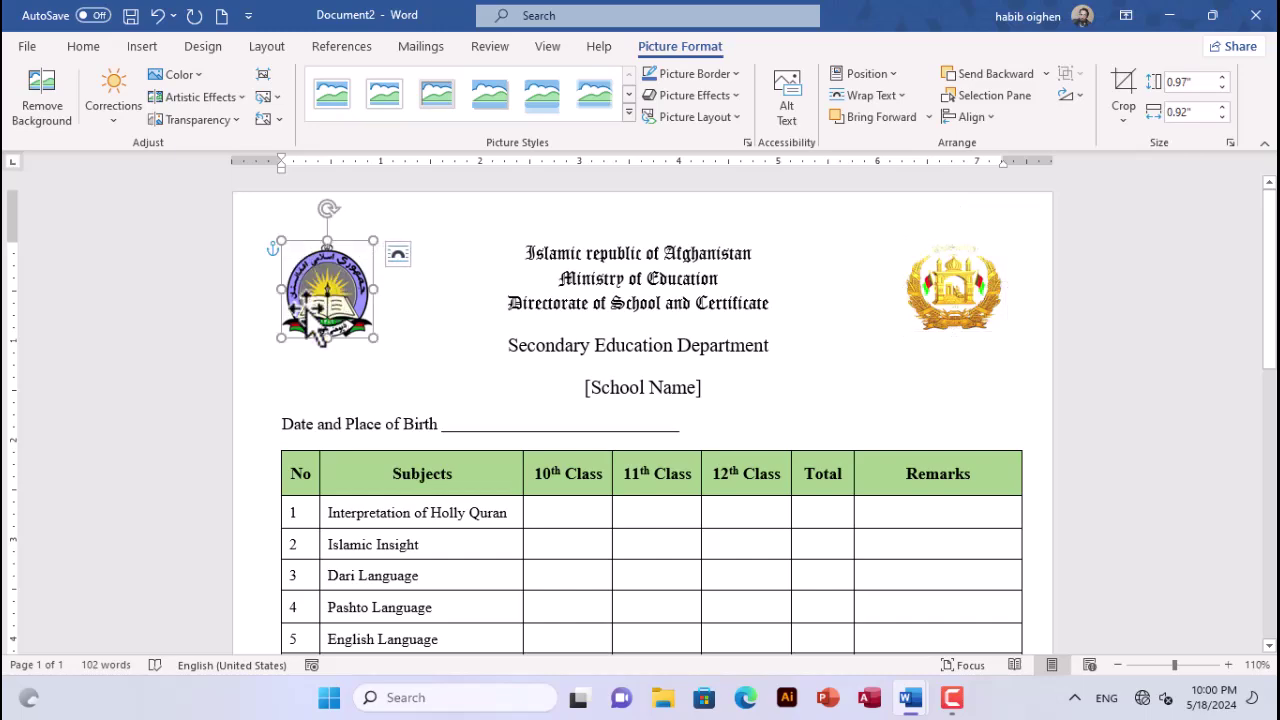
{"action": "scroll", "coordinate": [720, 548], "scroll_direction": "down", "scroll_amount": 5}
{"action": "scroll", "coordinate": [660, 530], "scroll_direction": "up", "scroll_amount": 5}
{"action": "key", "text": "ctrl+c"}
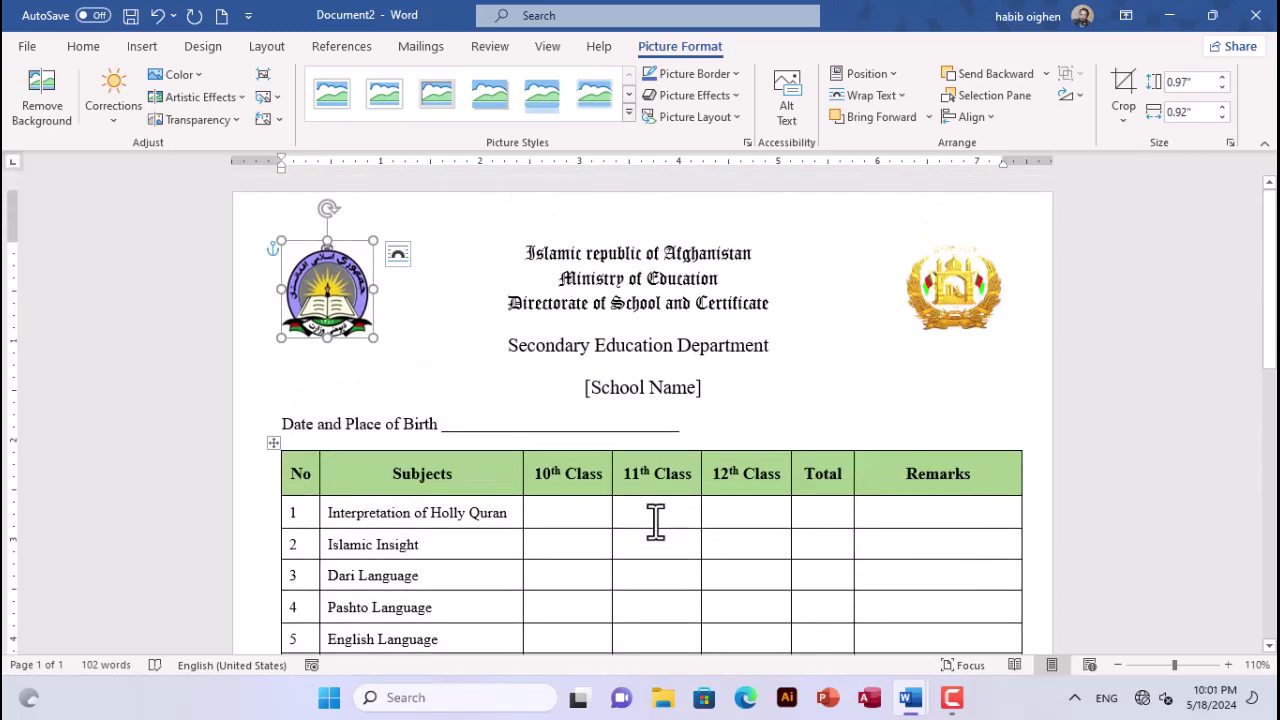
{"action": "double_click", "coordinate": [571, 212]}
{"action": "key", "text": "ctrl+v"}
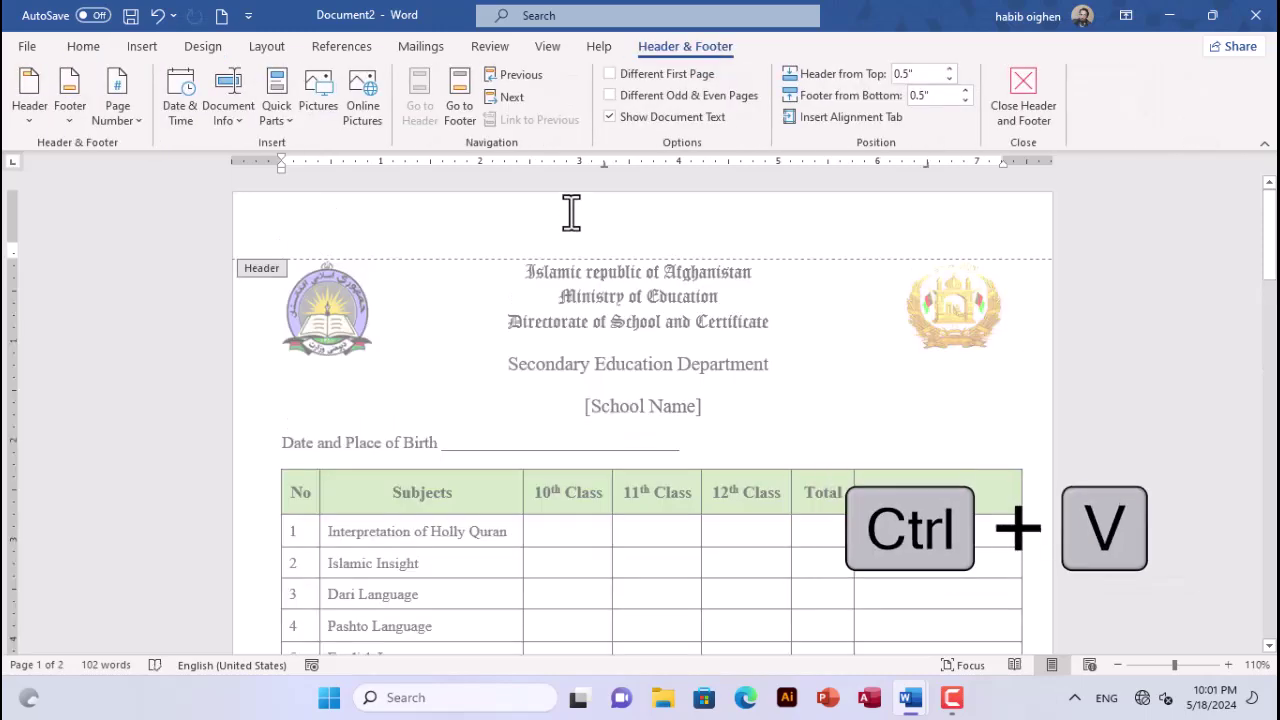
{"action": "left_click_drag", "start_coordinate": [367, 313], "coordinate": [553, 365]}
{"action": "left_click", "coordinate": [583, 323]}
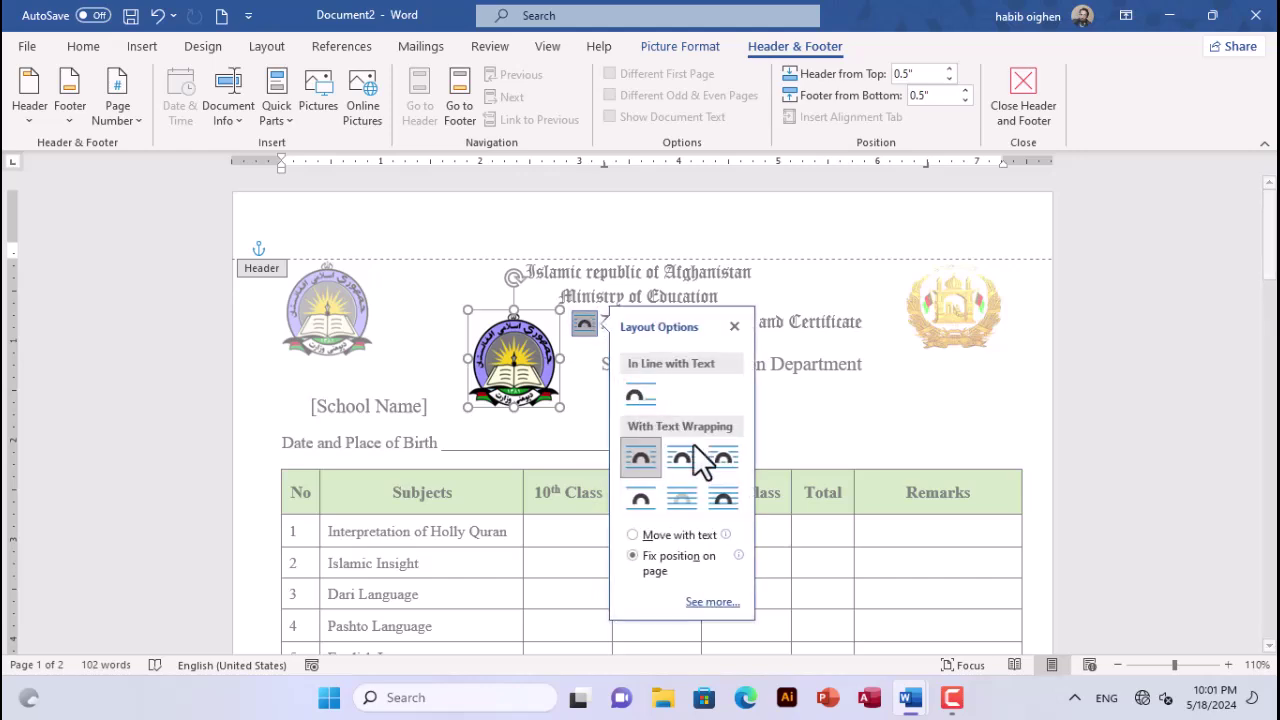
{"action": "left_click", "coordinate": [724, 501]}
Step: Enlarge the header copy of the ministry logo to about 3.57" by 3.35" and move it down over the middle table rows
{"action": "left_click_drag", "start_coordinate": [566, 415], "coordinate": [800, 543]}
{"action": "scroll", "coordinate": [797, 530], "scroll_direction": "down", "scroll_amount": 3}
{"action": "scroll", "coordinate": [800, 530], "scroll_direction": "down", "scroll_amount": 1}
{"action": "left_click_drag", "start_coordinate": [664, 400], "coordinate": [667, 598]}
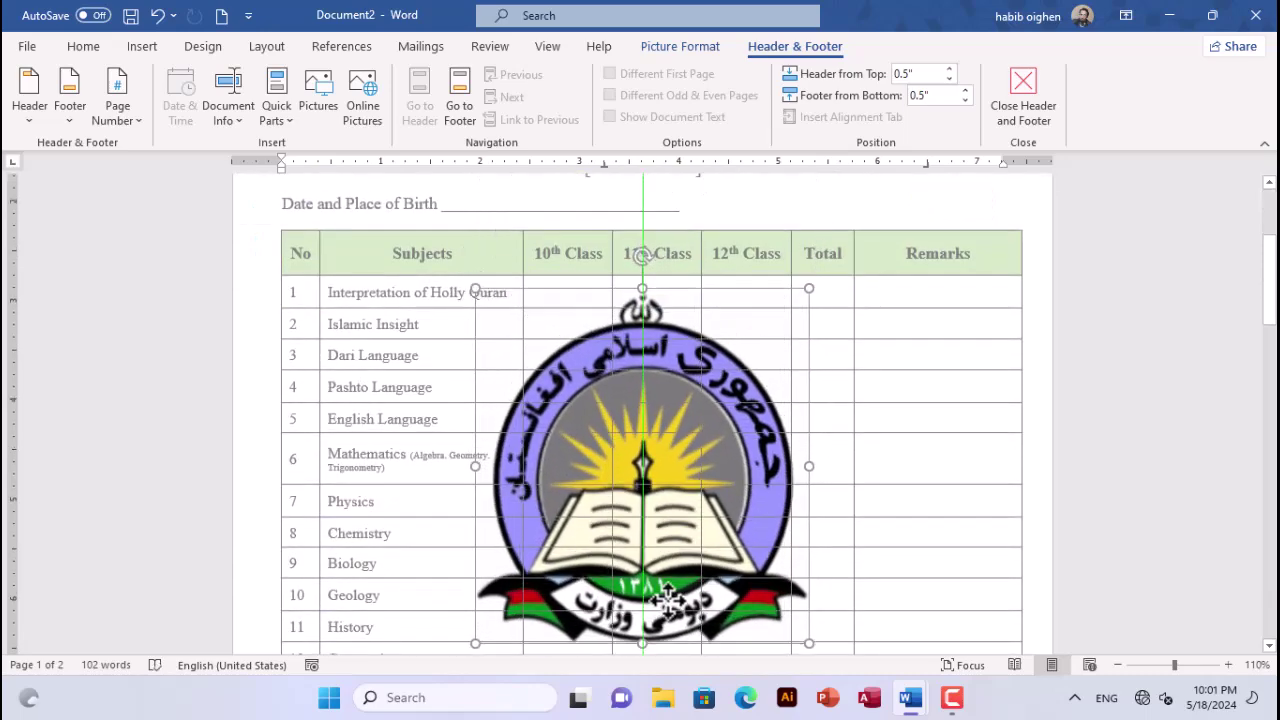
{"action": "scroll", "coordinate": [684, 430], "scroll_direction": "down", "scroll_amount": 5}
{"action": "left_click_drag", "start_coordinate": [663, 352], "coordinate": [694, 434]}
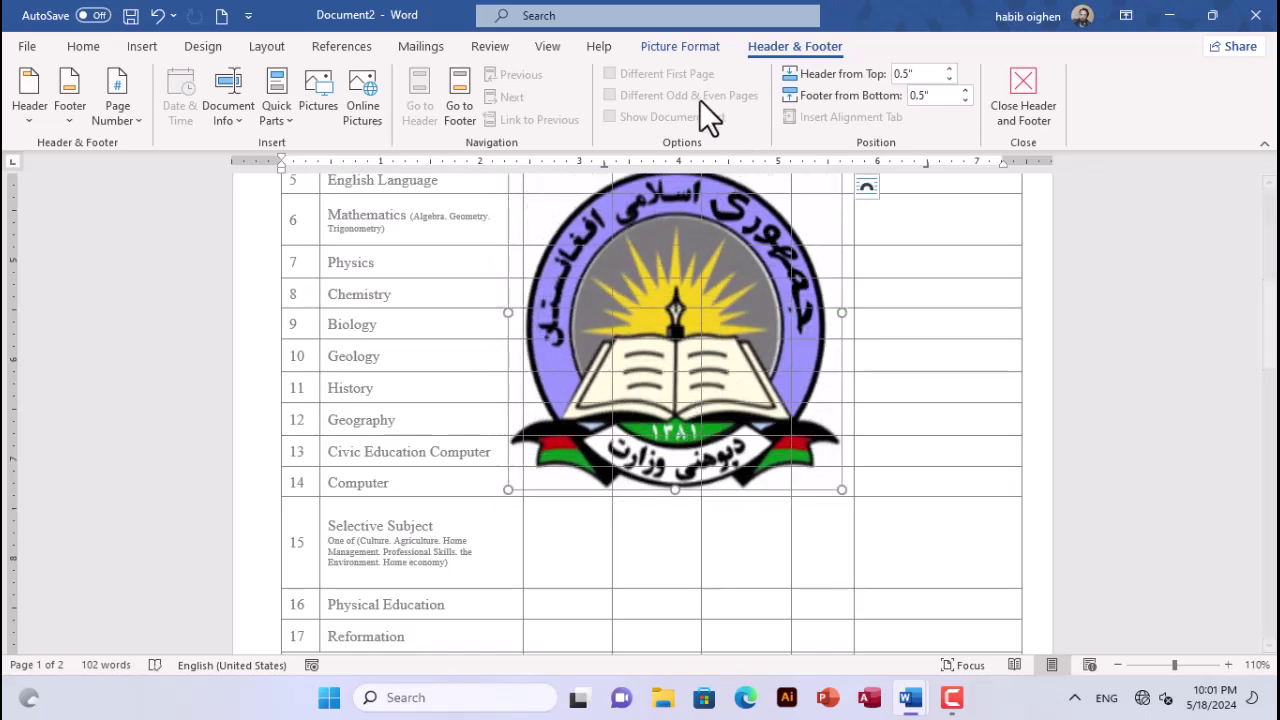
{"action": "left_click", "coordinate": [684, 48]}
{"action": "left_click", "coordinate": [218, 118]}
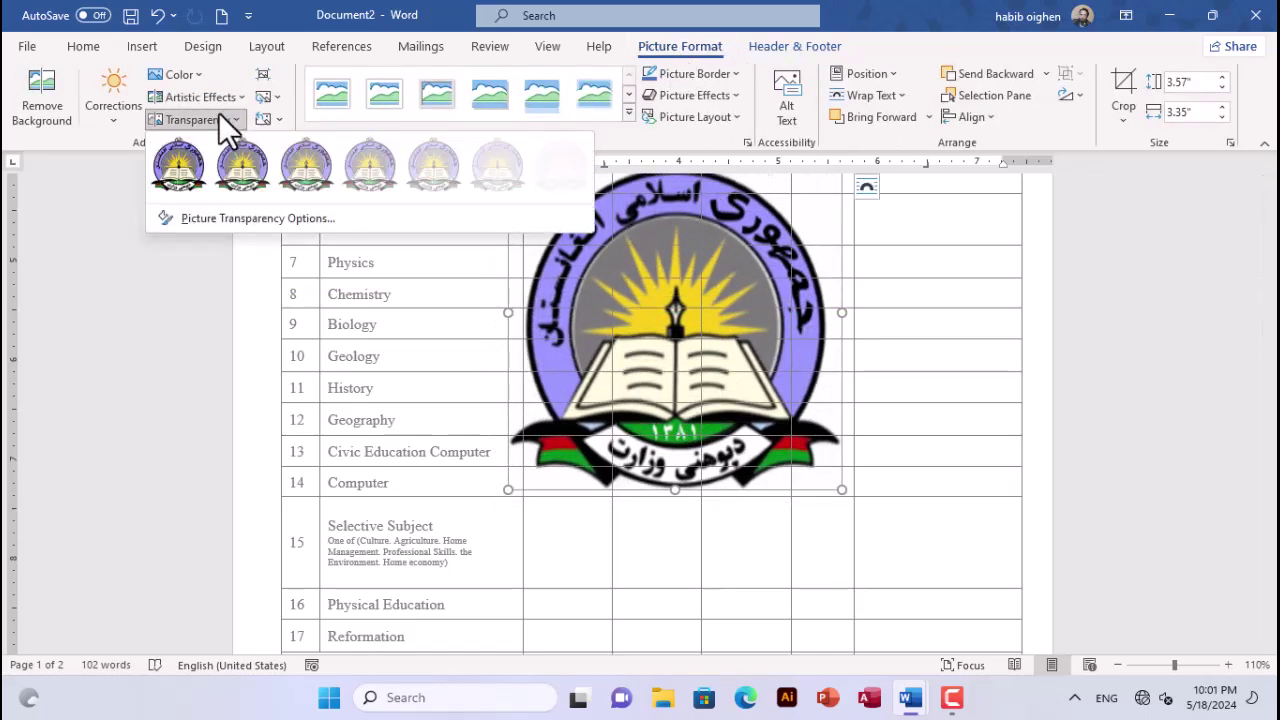
{"action": "left_click", "coordinate": [228, 96]}
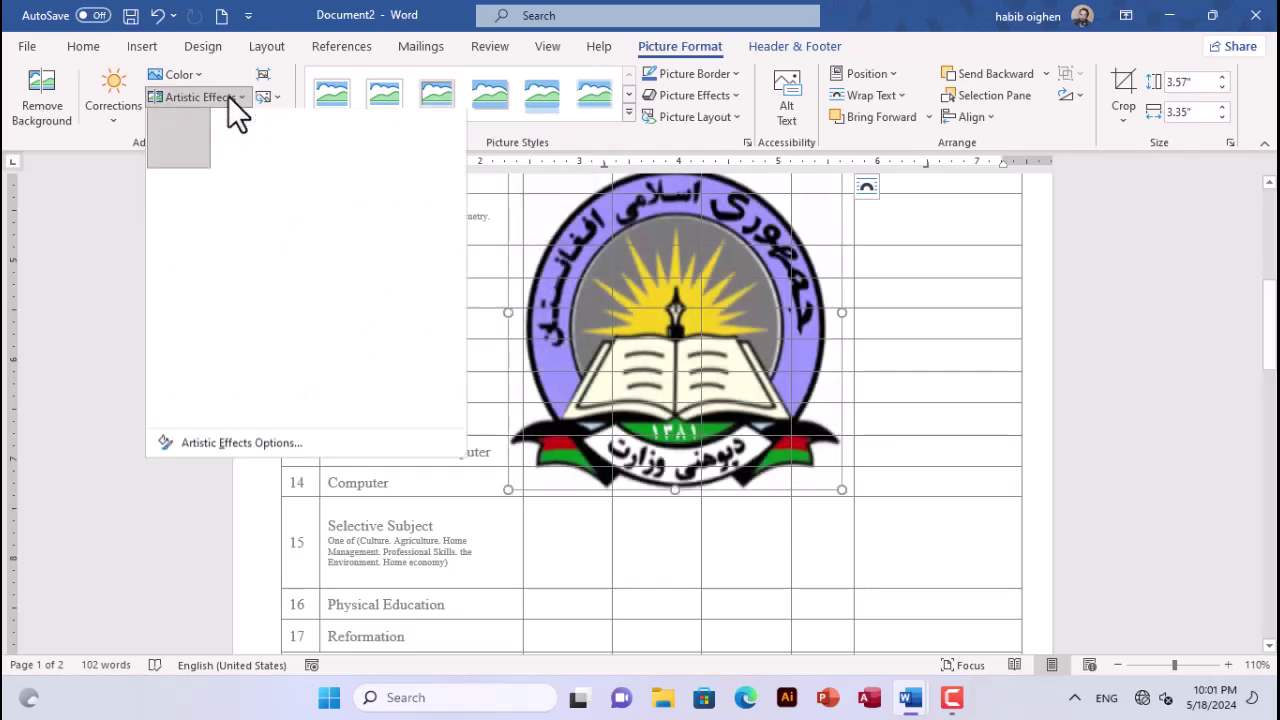
{"action": "left_click", "coordinate": [230, 97]}
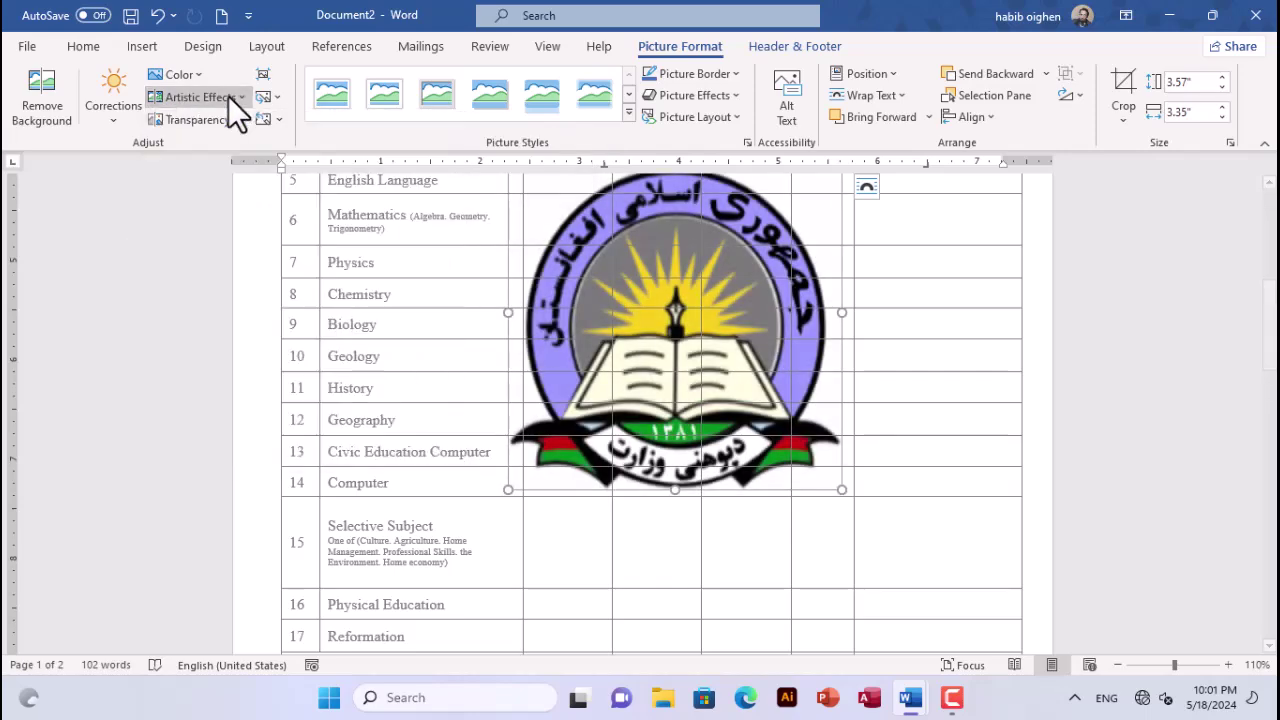
{"action": "left_click", "coordinate": [178, 75]}
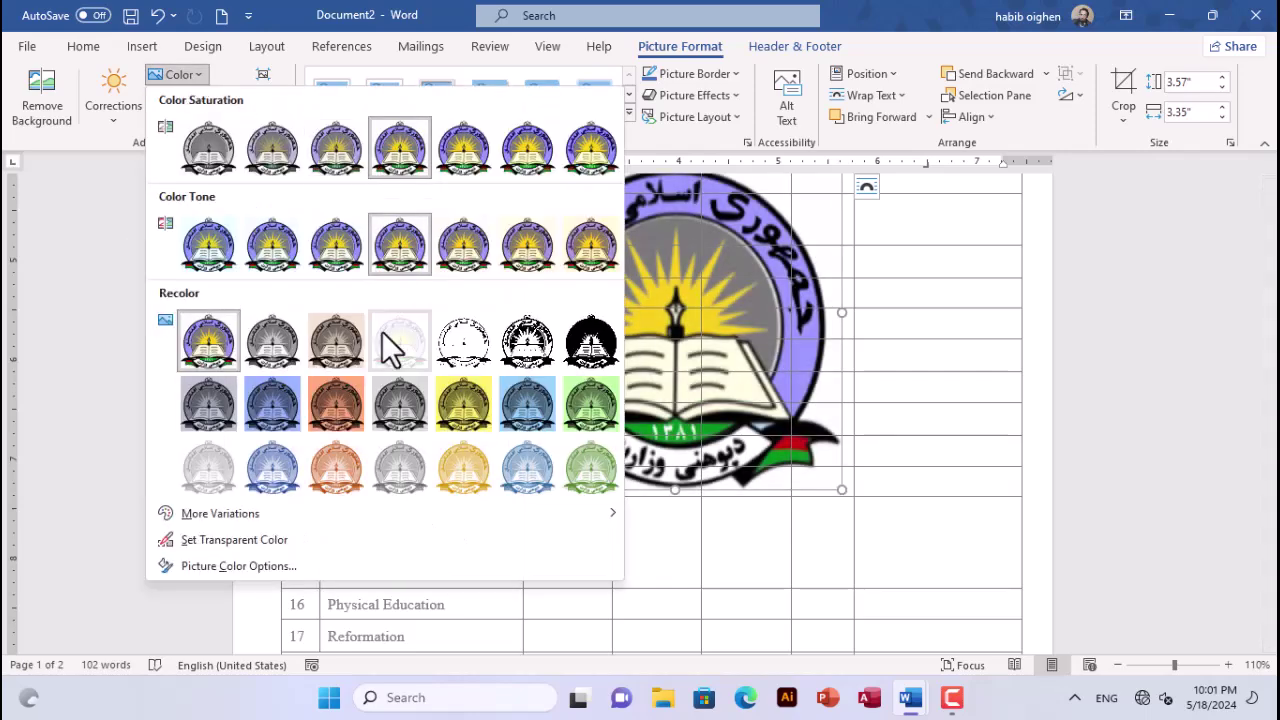
{"action": "left_click", "coordinate": [703, 284]}
Step: Fade the large logo with the fifth transparency preset and align it to the center and middle of the margins
{"action": "left_click", "coordinate": [202, 116]}
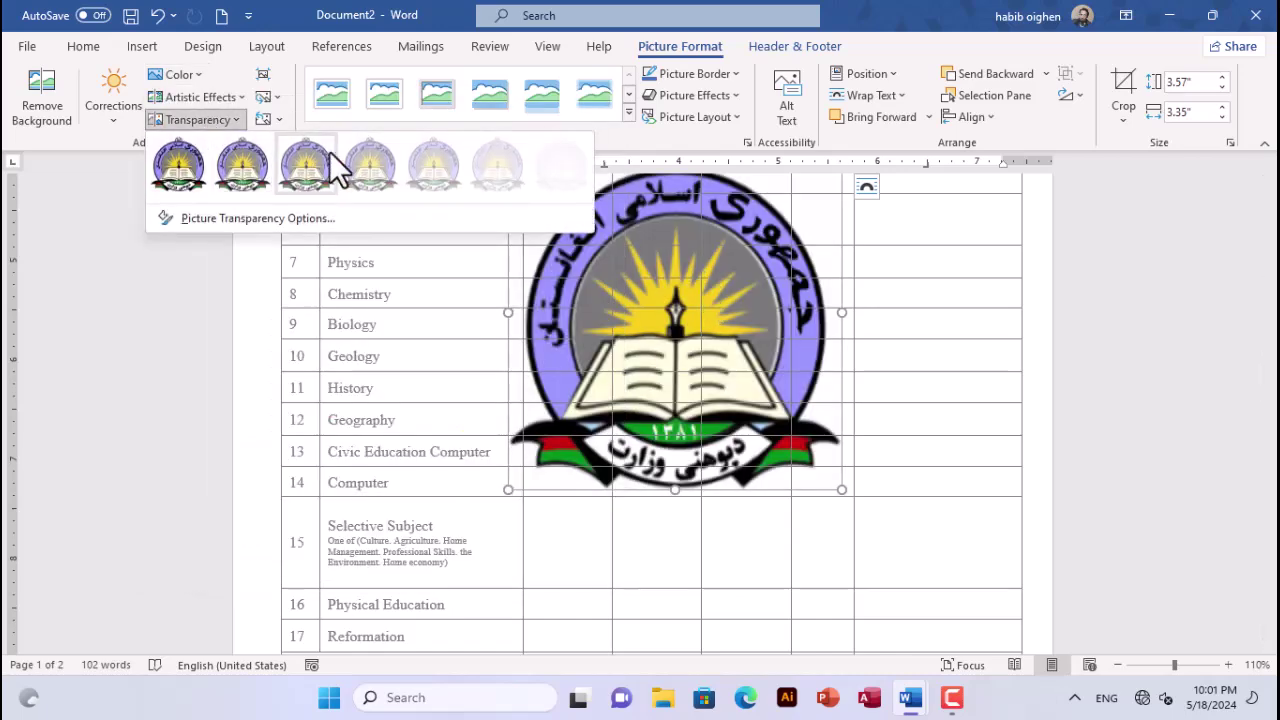
{"action": "left_click", "coordinate": [435, 170]}
{"action": "left_click_drag", "start_coordinate": [654, 331], "coordinate": [641, 338]}
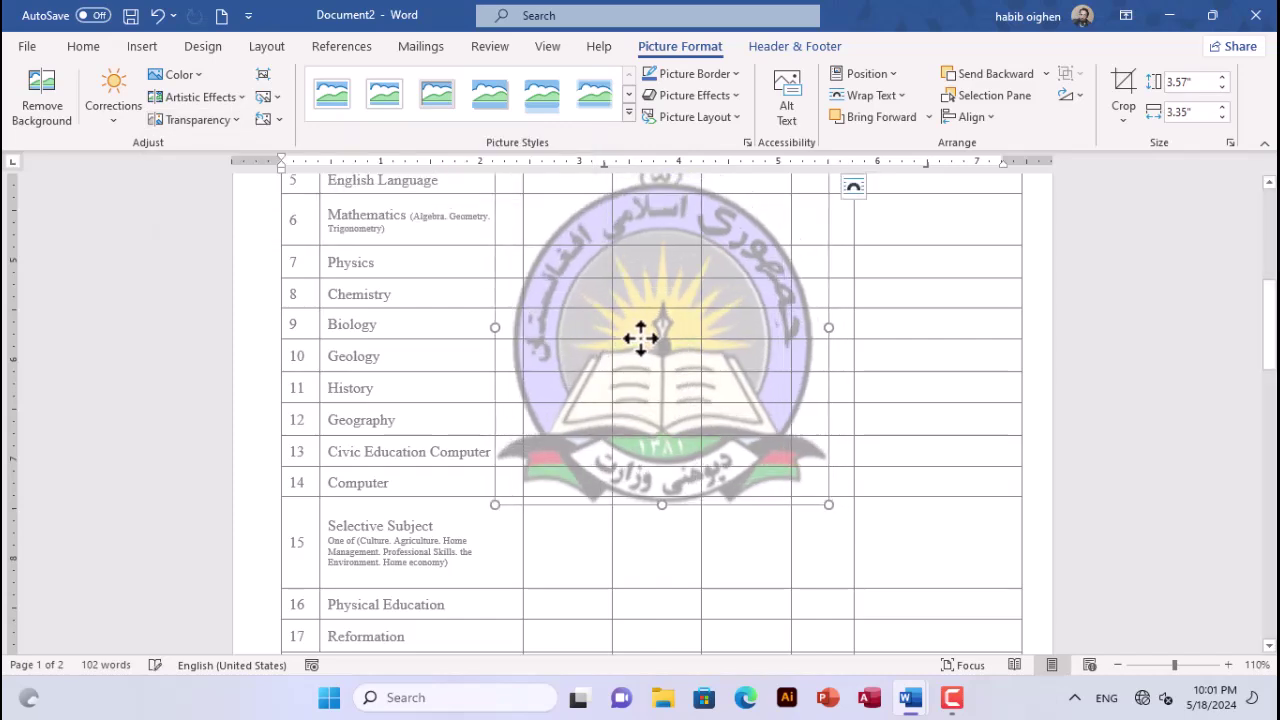
{"action": "left_click", "coordinate": [962, 118]}
{"action": "left_click", "coordinate": [983, 166]}
{"action": "left_click", "coordinate": [975, 118]}
{"action": "left_click", "coordinate": [993, 250]}
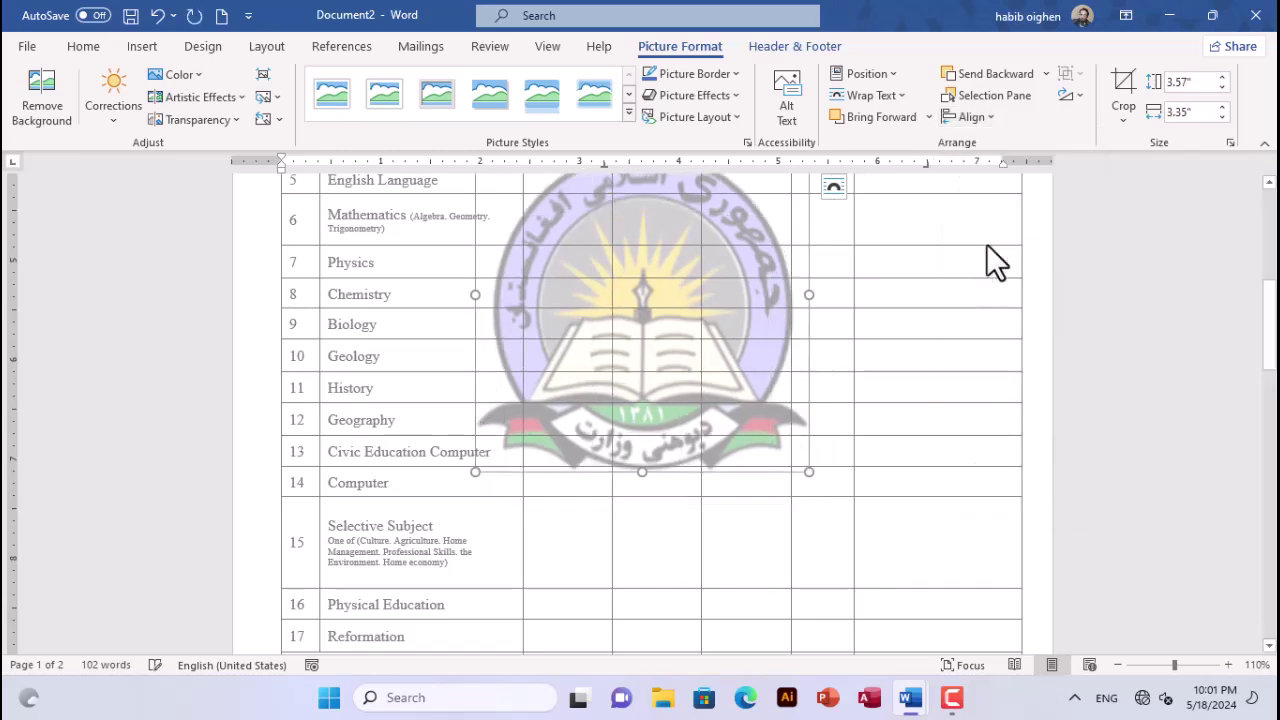
Step: Enlarge the faded logo to about 4.47" by 4.2" and realign it to the center and middle of the margins
{"action": "scroll", "coordinate": [656, 368], "scroll_direction": "up", "scroll_amount": 3}
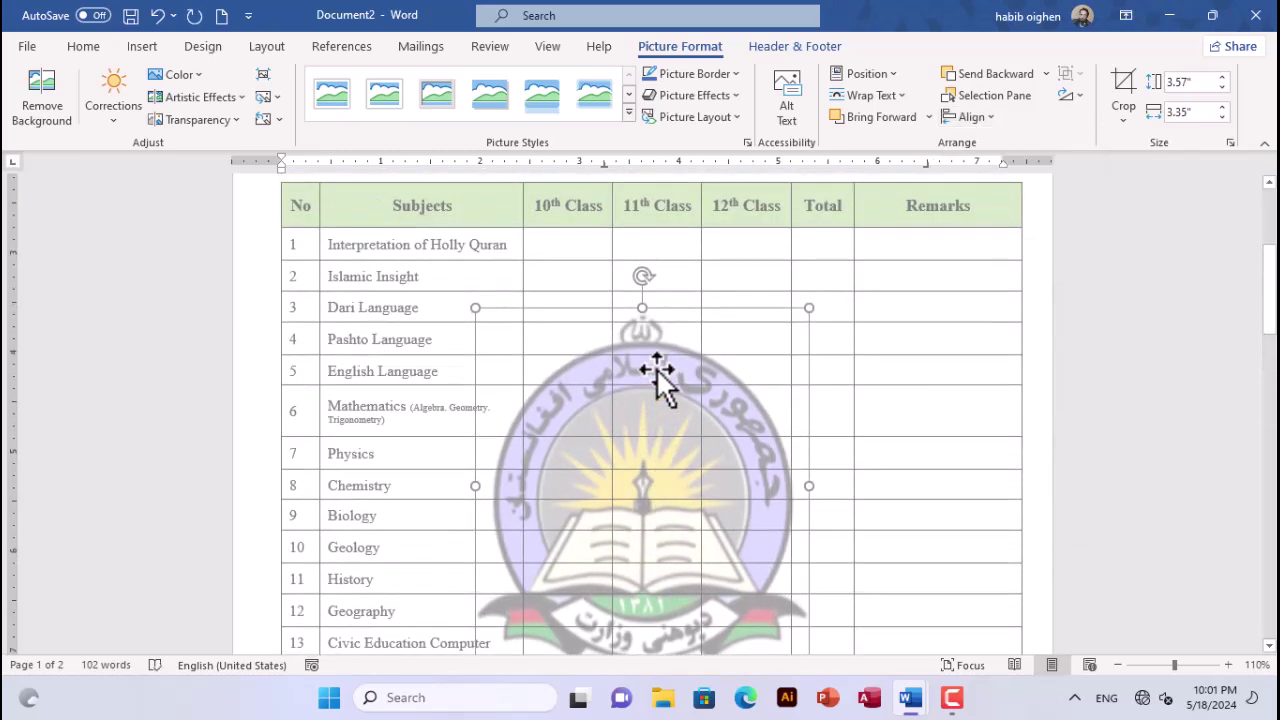
{"action": "scroll", "coordinate": [720, 500], "scroll_direction": "down", "scroll_amount": 3}
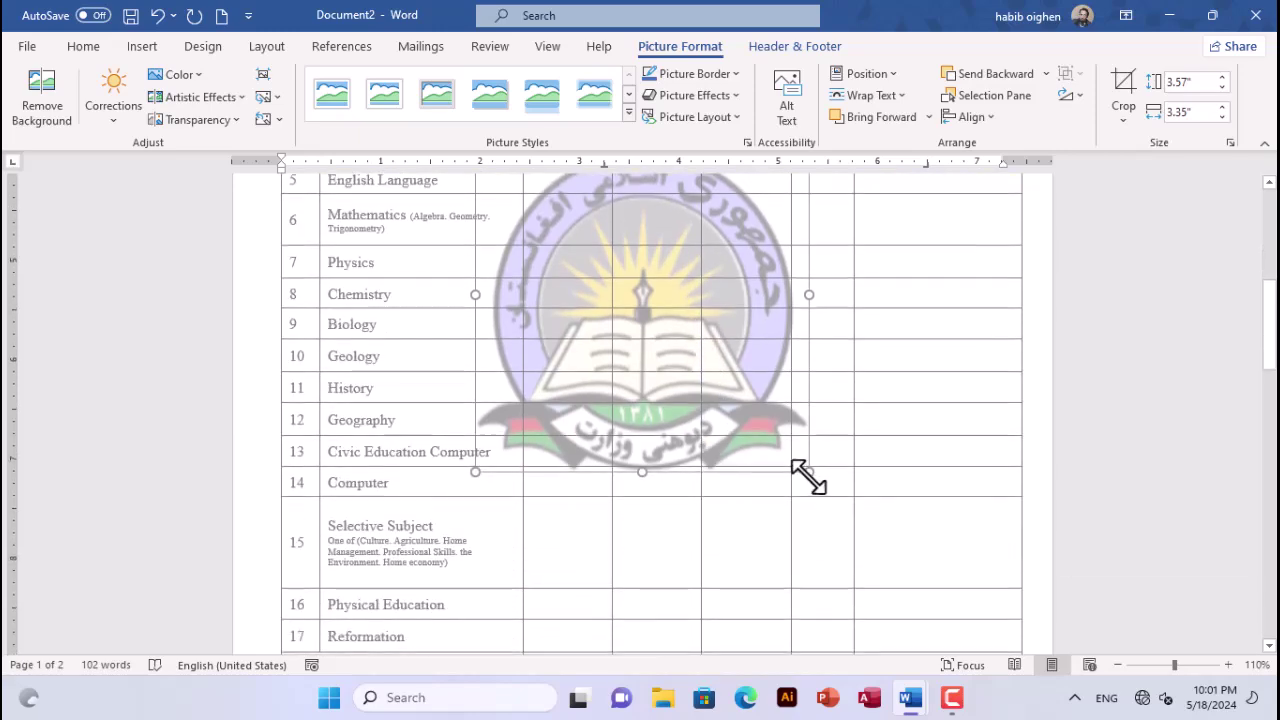
{"action": "left_click_drag", "start_coordinate": [809, 474], "coordinate": [893, 561]}
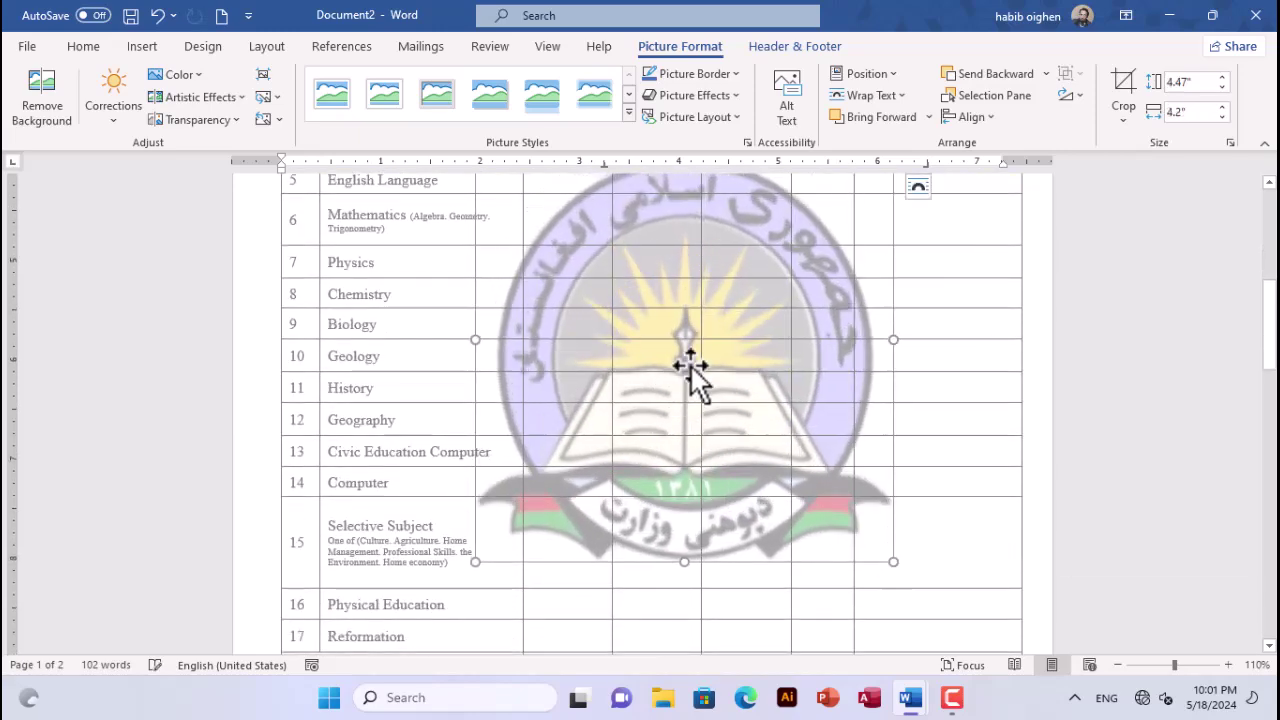
{"action": "left_click", "coordinate": [975, 117]}
{"action": "left_click", "coordinate": [998, 172]}
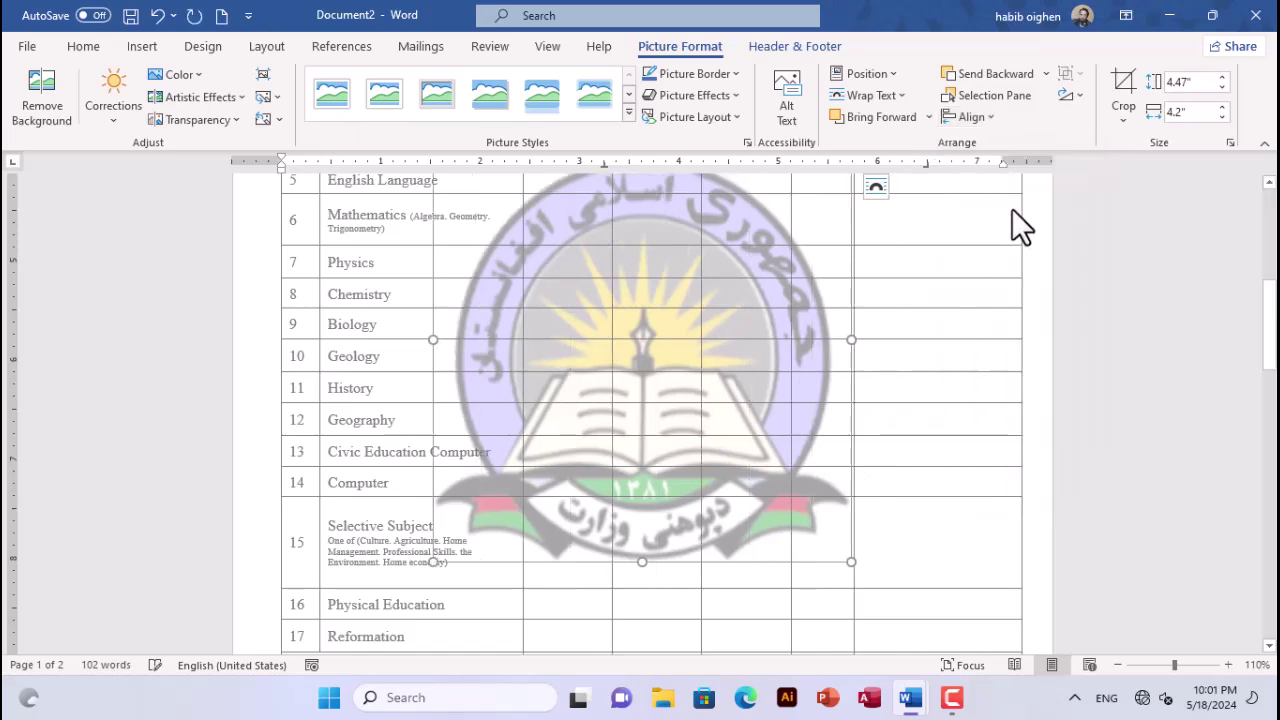
{"action": "left_click", "coordinate": [975, 117]}
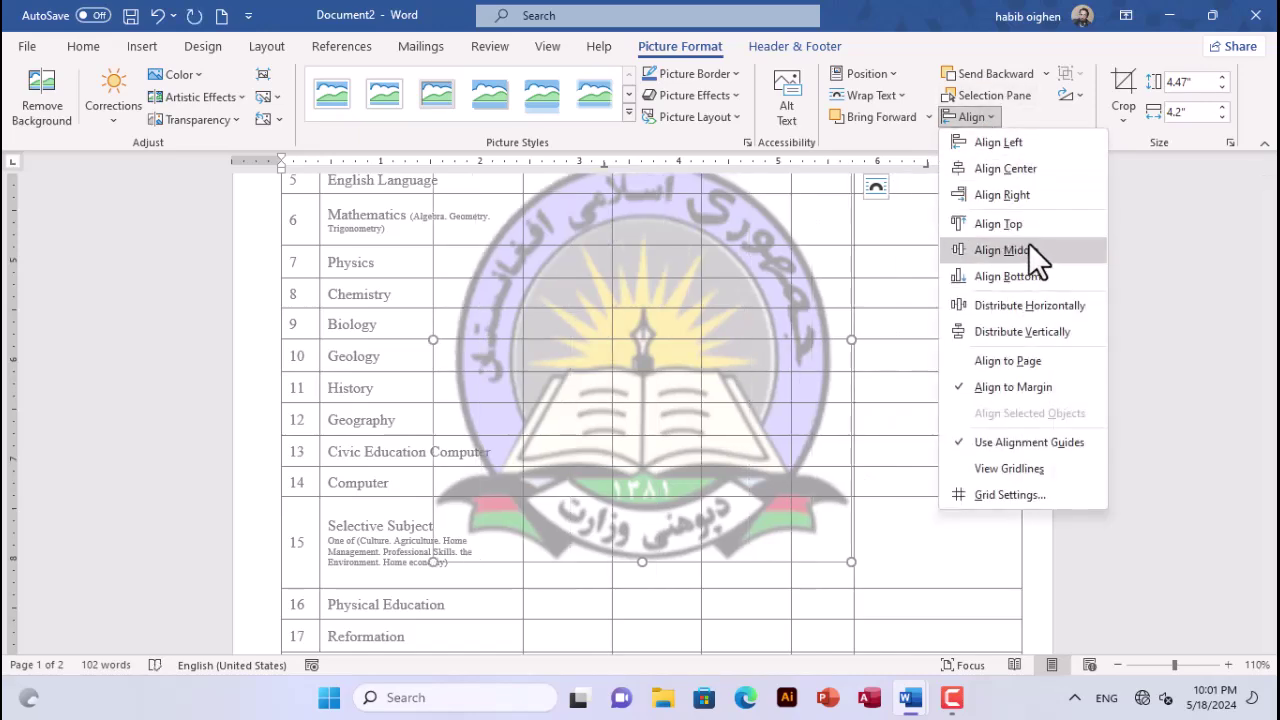
{"action": "left_click", "coordinate": [1030, 254]}
Step: Deselect the watermark logo and leave header editing to return to the certificate body
{"action": "scroll", "coordinate": [760, 355], "scroll_direction": "up", "scroll_amount": 3}
{"action": "scroll", "coordinate": [756, 350], "scroll_direction": "up", "scroll_amount": 1}
{"action": "key", "text": "Escape"}
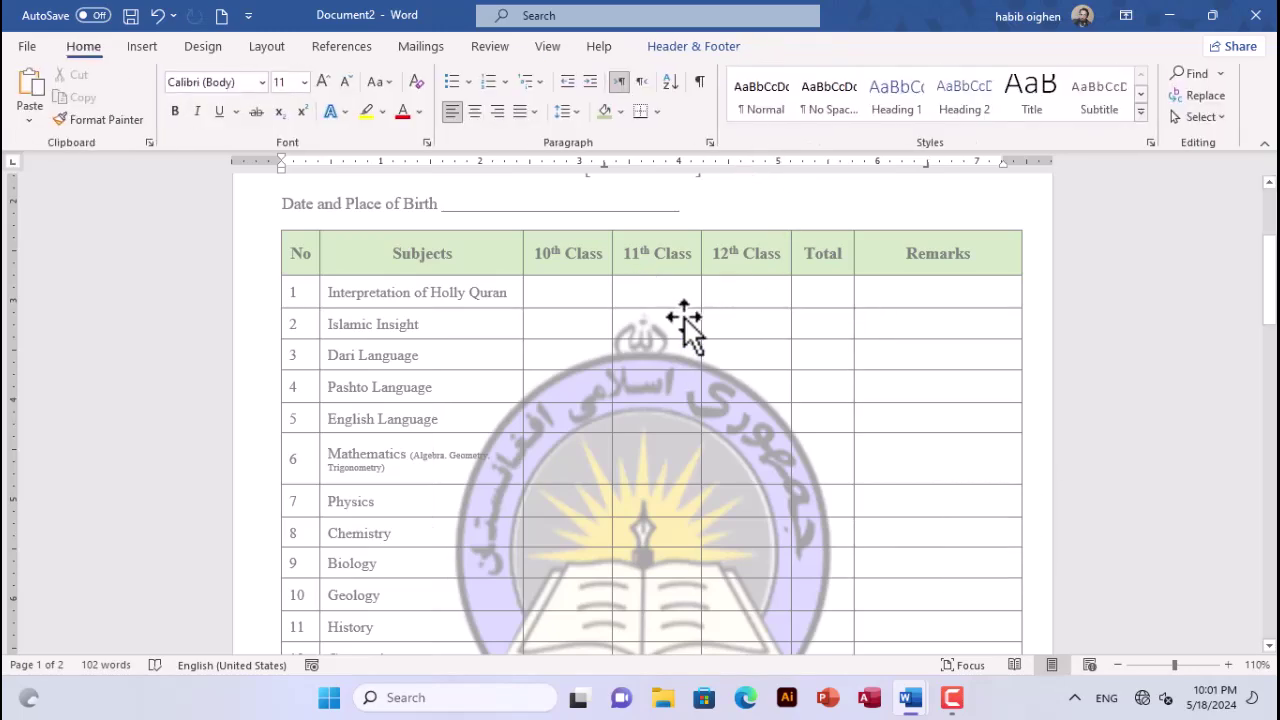
{"action": "scroll", "coordinate": [610, 340], "scroll_direction": "up", "scroll_amount": 4}
{"action": "key", "text": "Escape"}
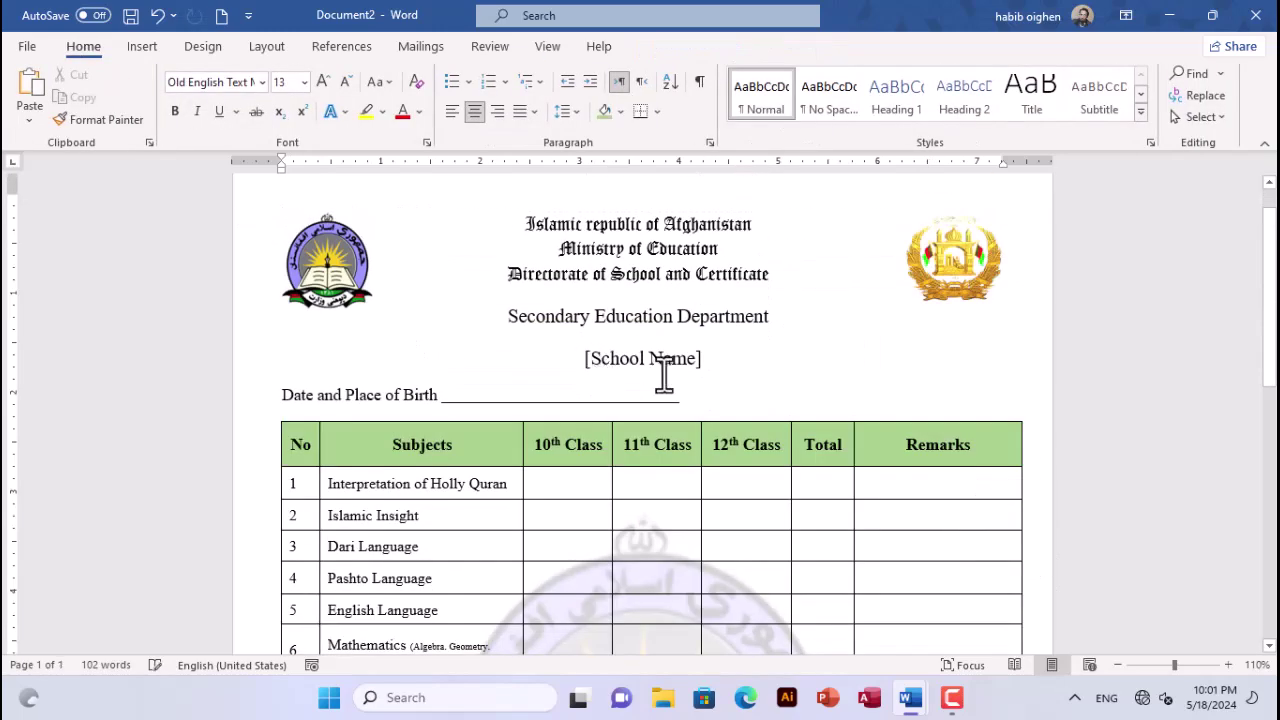
Step: Zoom out to 80% and review the finished certificate from the heading logos to the signature line
{"action": "scroll", "coordinate": [664, 375], "scroll_direction": "down", "scroll_amount": 3, "text": "ctrl"}
{"action": "scroll", "coordinate": [660, 375], "scroll_direction": "down", "scroll_amount": 6}
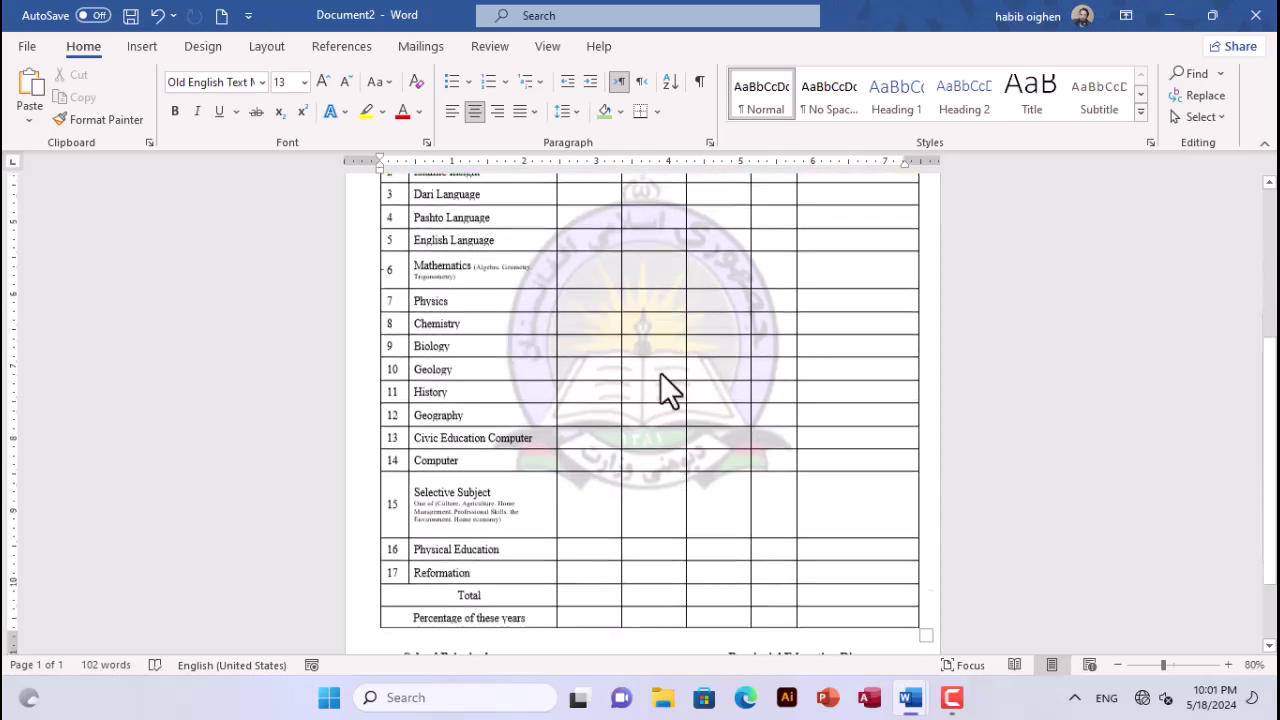
{"action": "scroll", "coordinate": [660, 372], "scroll_direction": "up", "scroll_amount": 6}
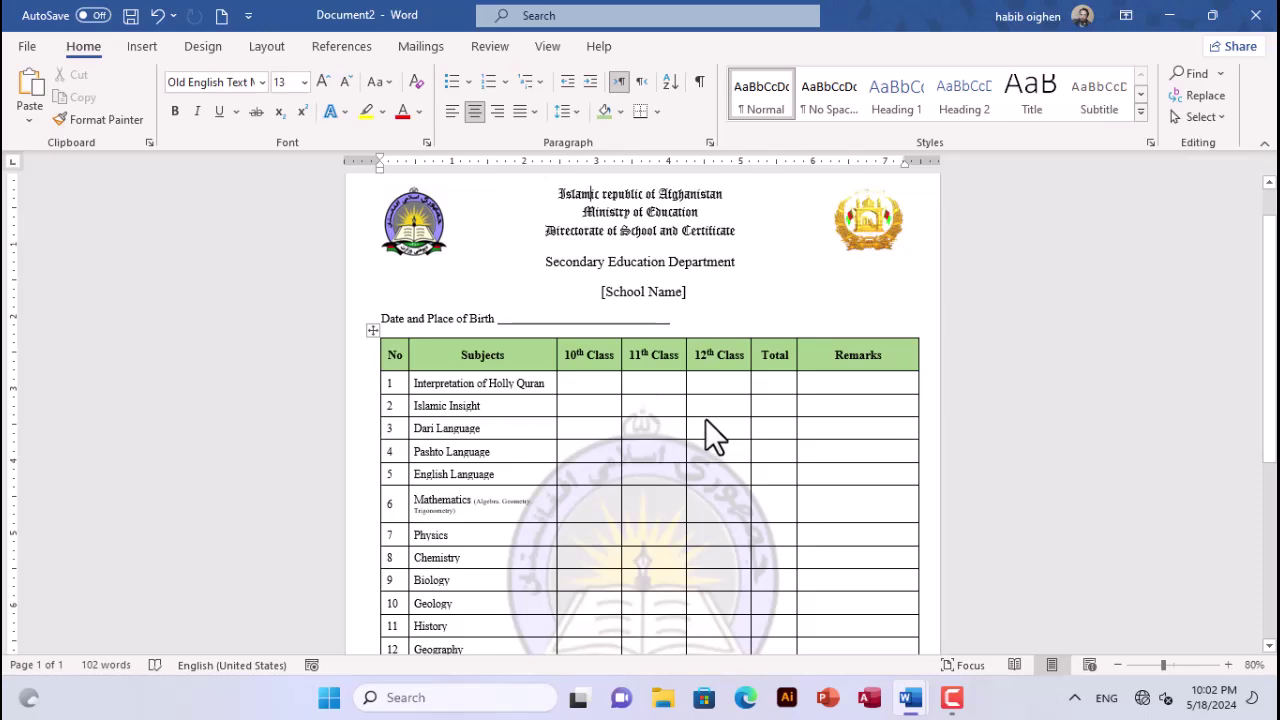
{"action": "scroll", "coordinate": [705, 418], "scroll_direction": "down", "scroll_amount": 2}
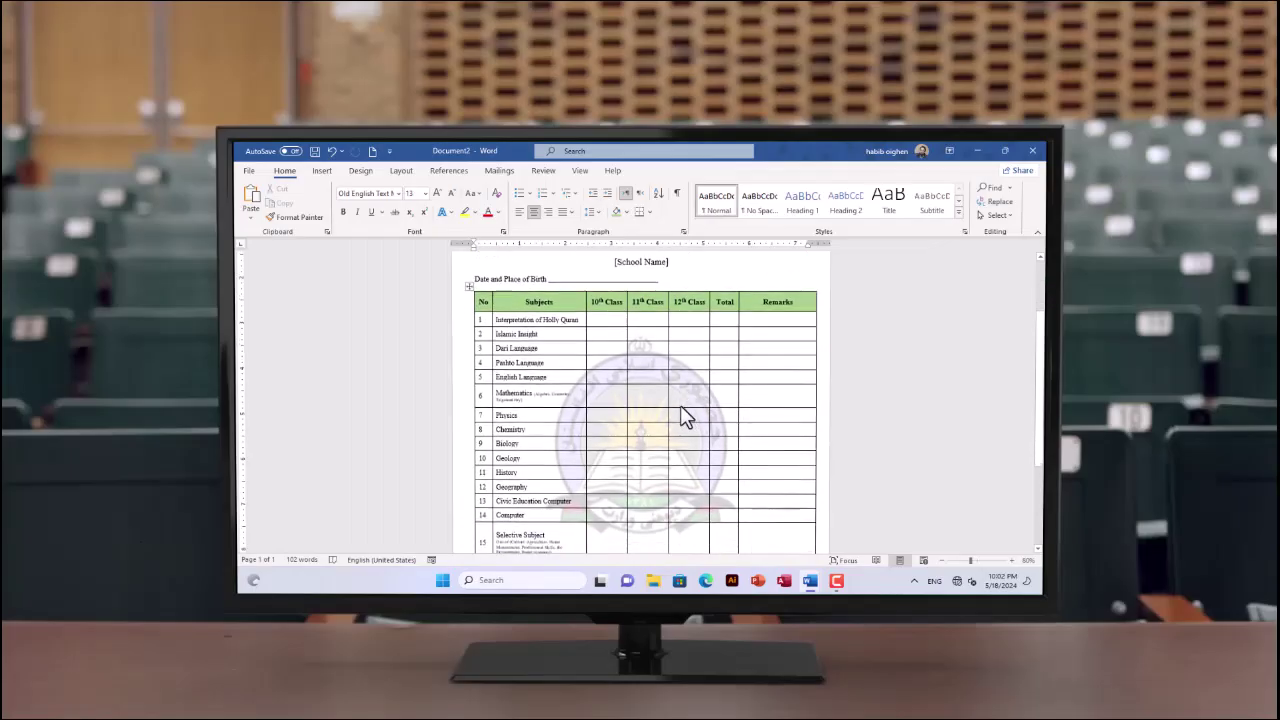
{"action": "scroll", "coordinate": [680, 417], "scroll_direction": "down", "scroll_amount": 3}
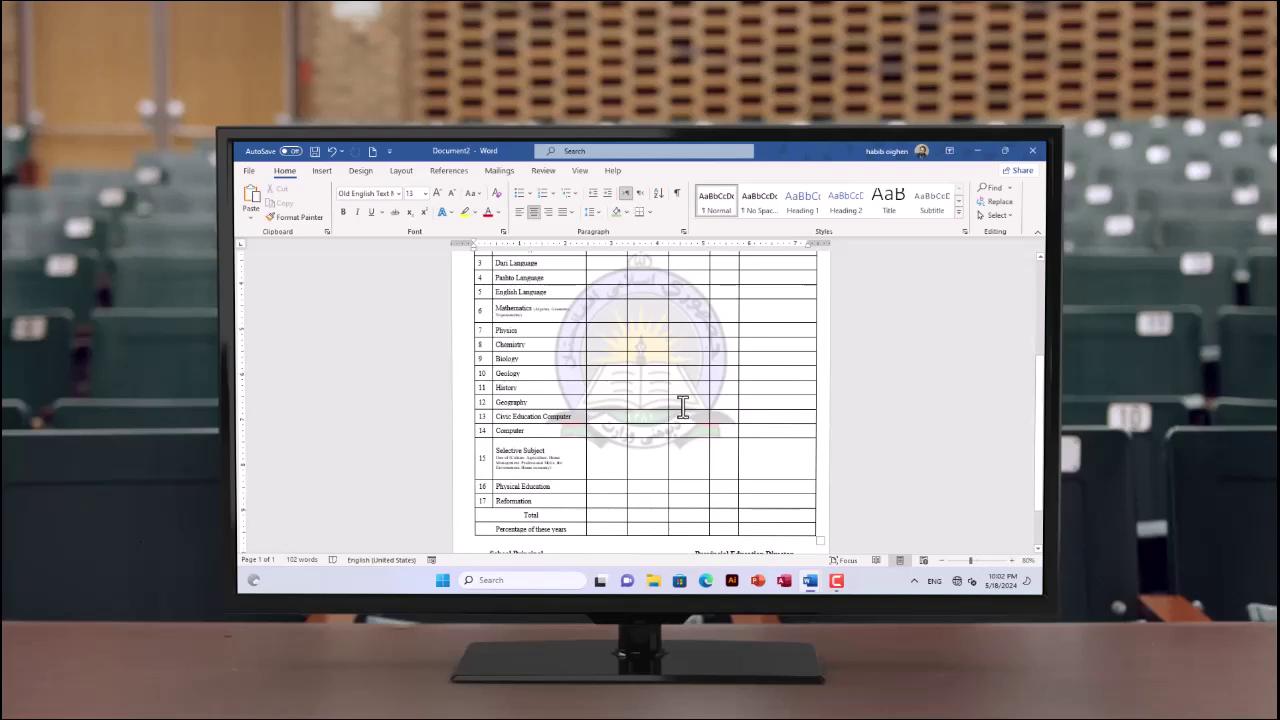
{"action": "scroll", "coordinate": [682, 407], "scroll_direction": "up", "scroll_amount": 6}
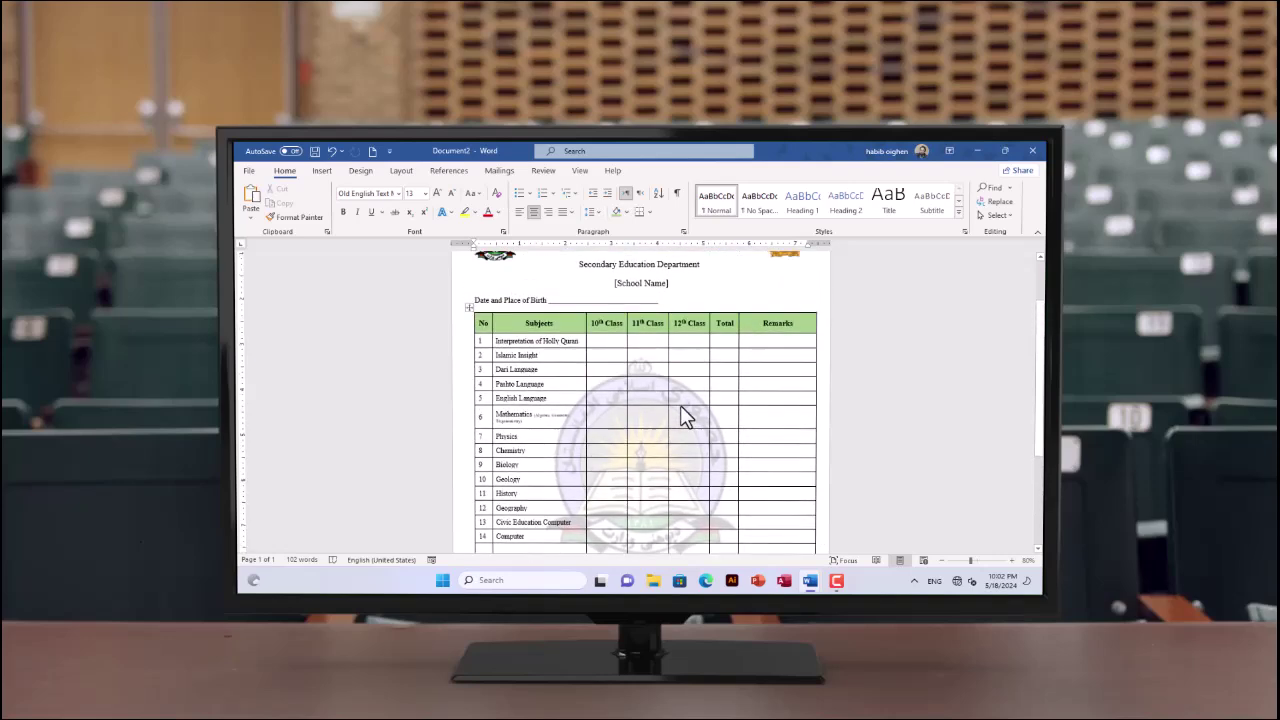